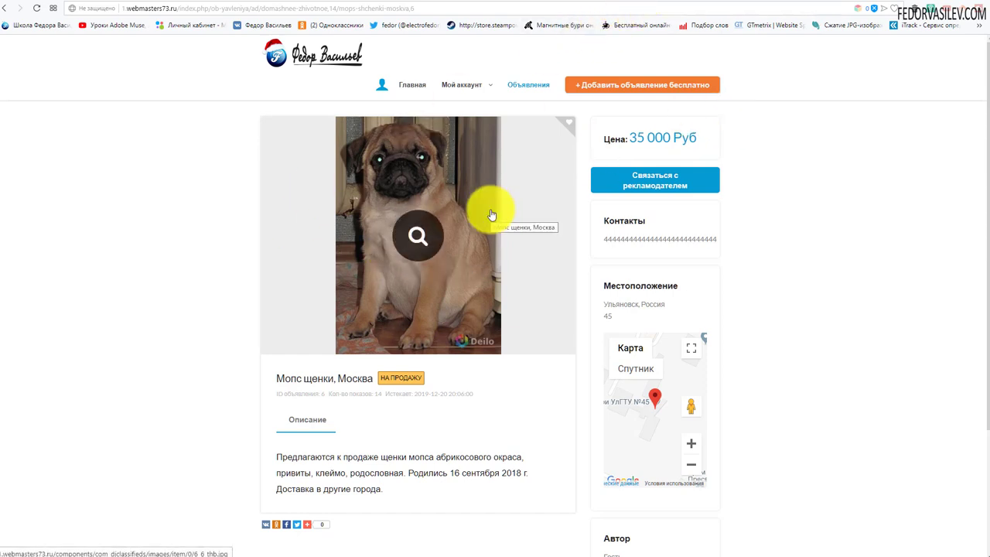
In the DJ-Classifieds view settings, set Комментарии on the listing page to Комментарии Facebook.
scroll(490, 214, "down", 2)
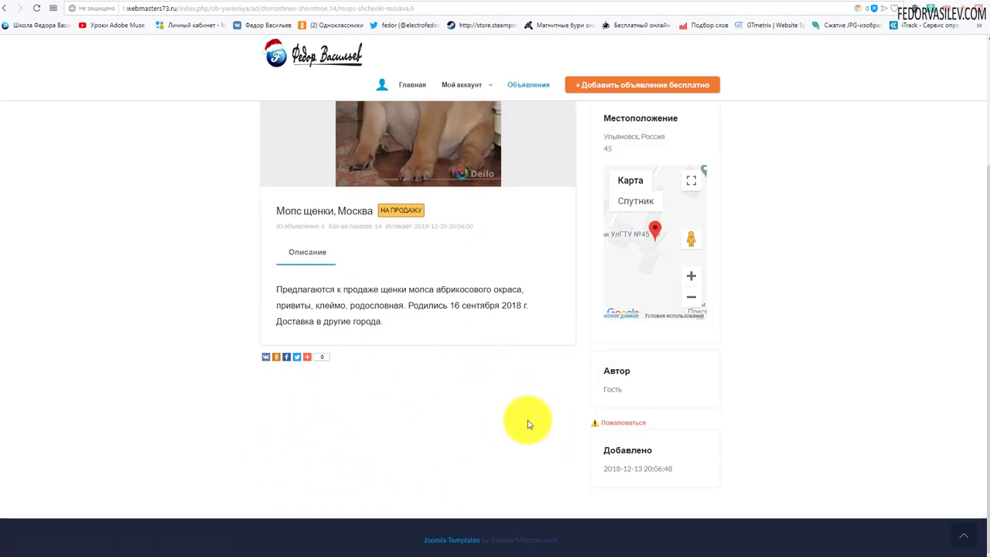
scroll(511, 410, "up", 2)
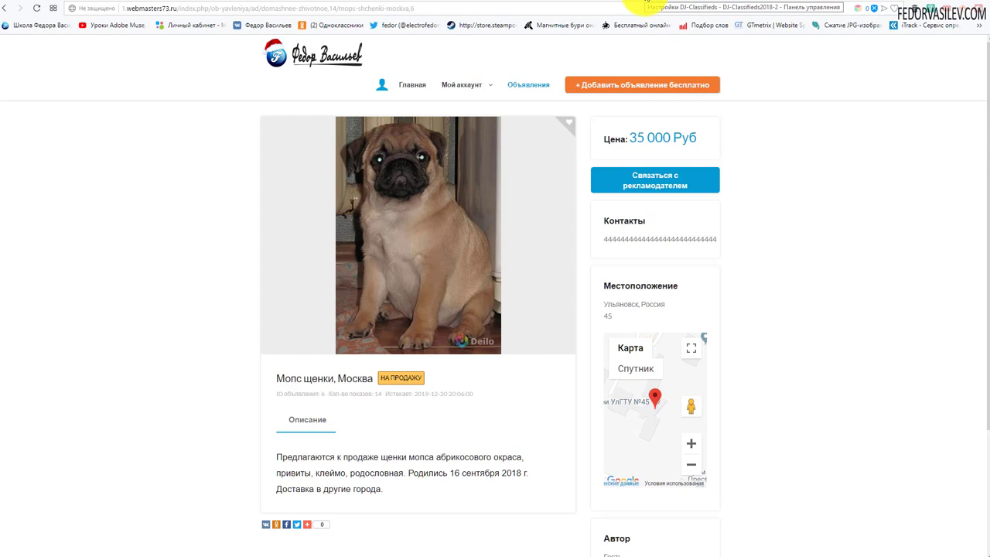
left_click(636, 3)
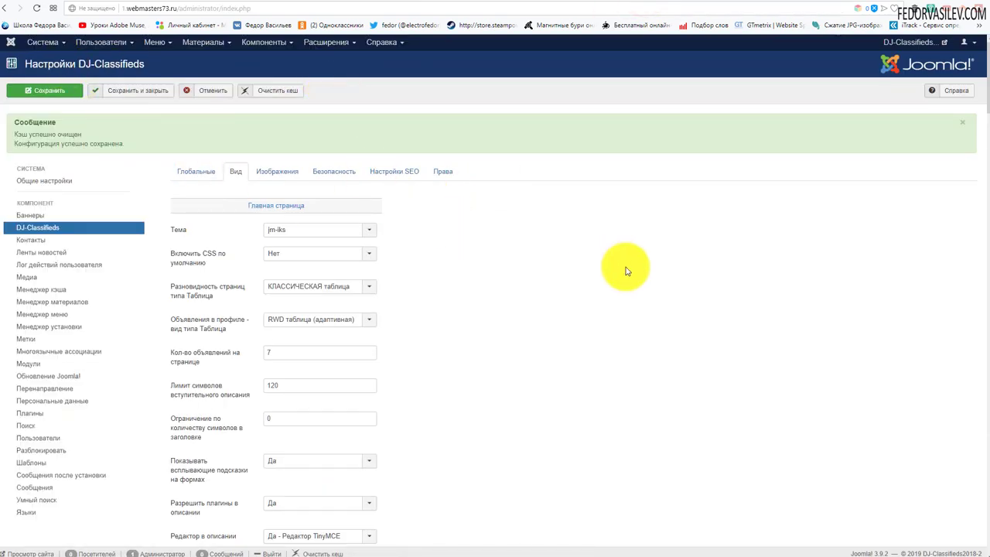
scroll(484, 215, "down", 15)
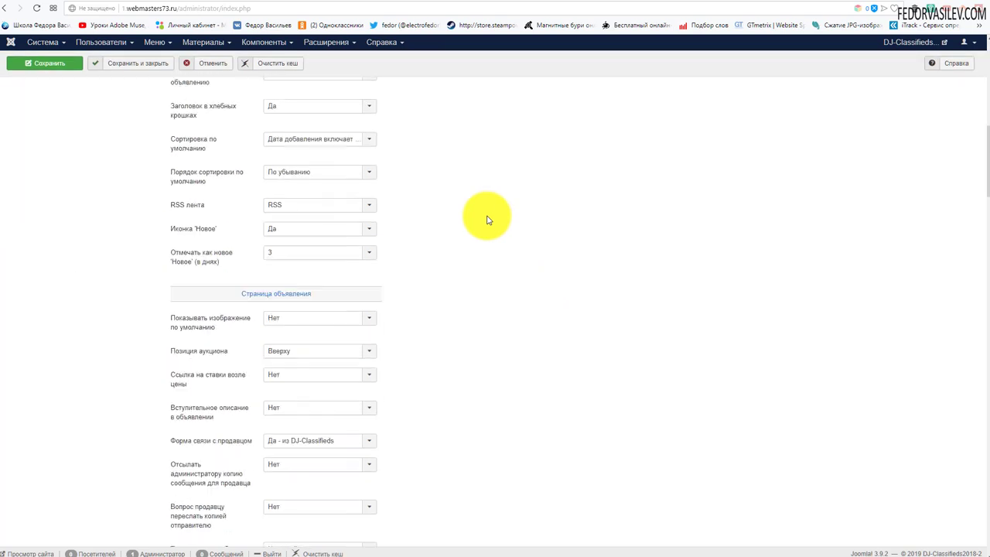
scroll(486, 217, "down", 10)
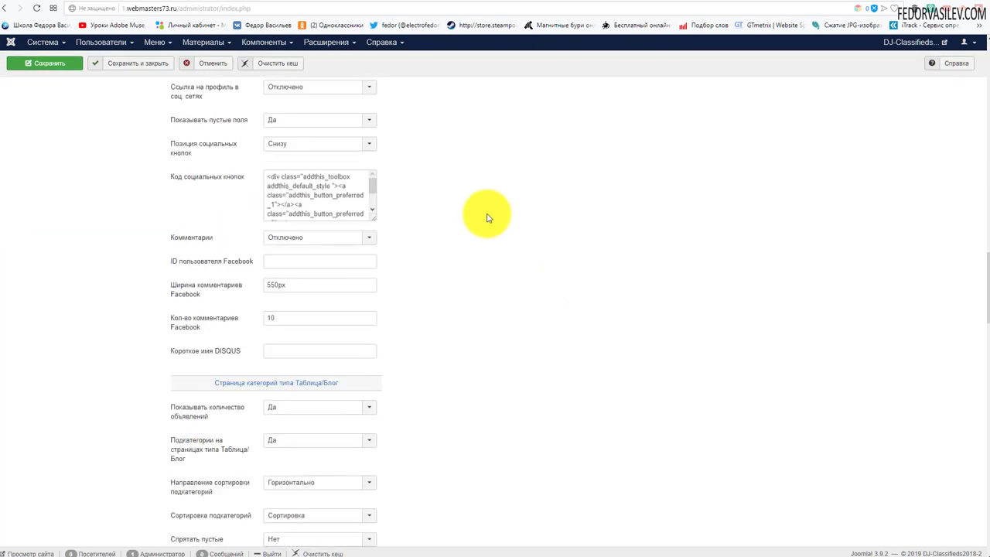
mouse_move(188, 305)
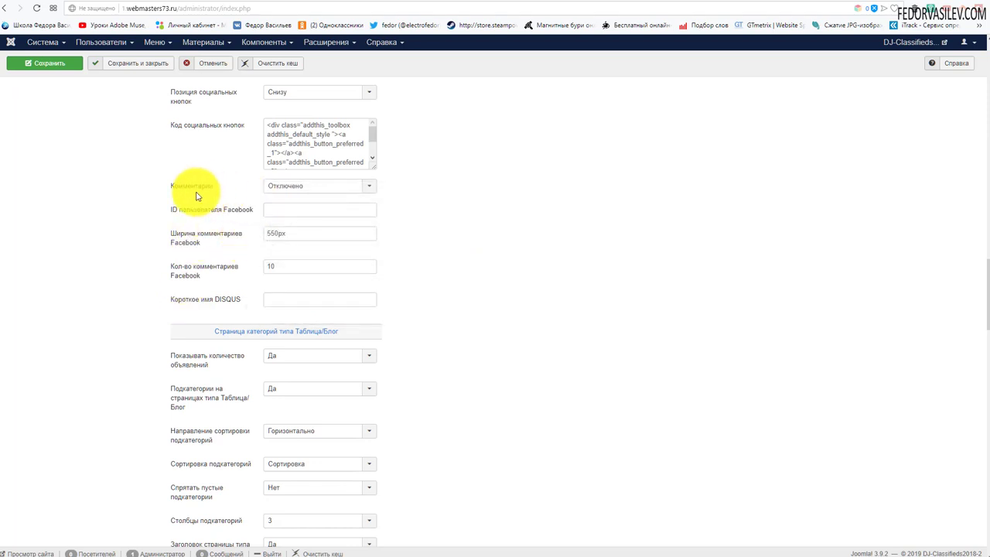
left_click(272, 189)
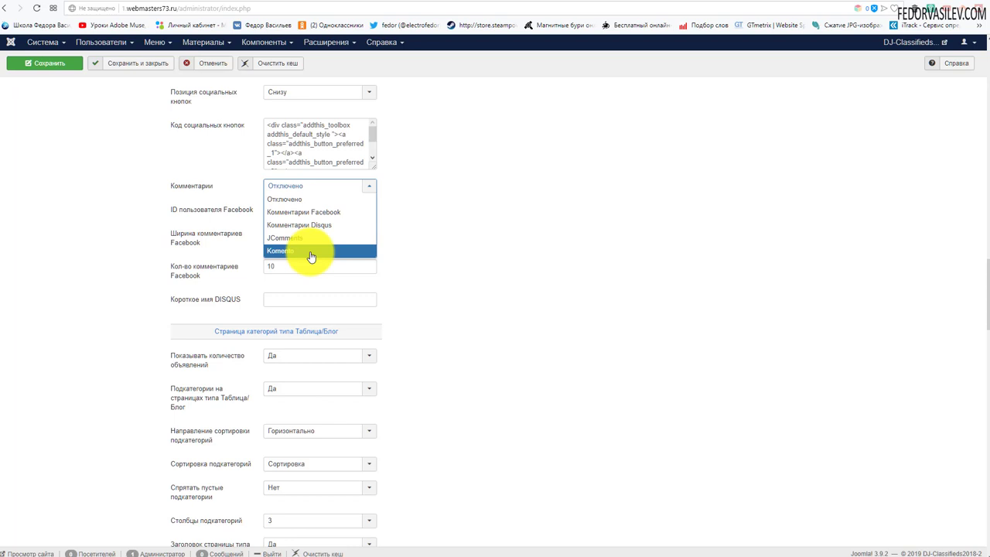
left_click(327, 211)
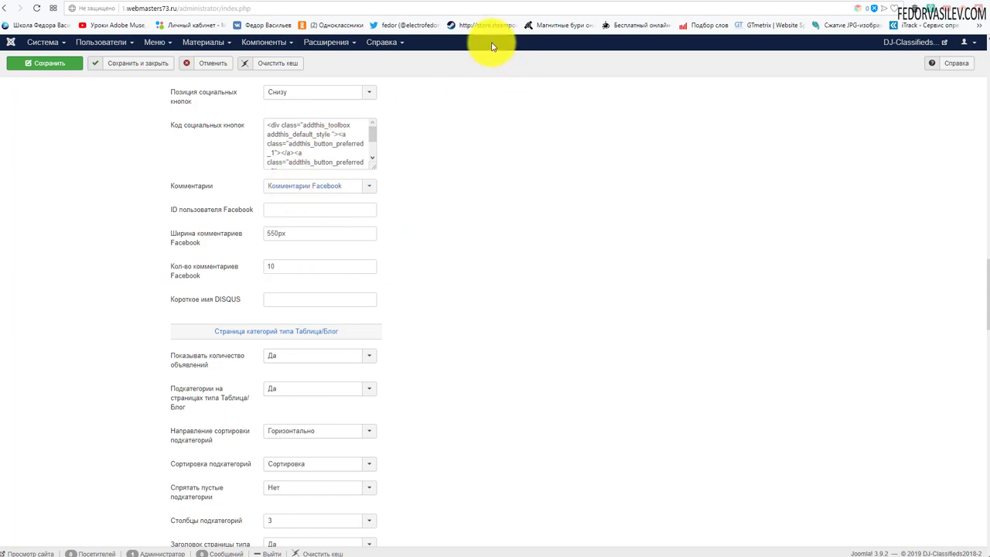
Copy the numeric account ID from the Facebook profile's address and paste it into the ID пользователя Facebook setting.
left_click(423, 2)
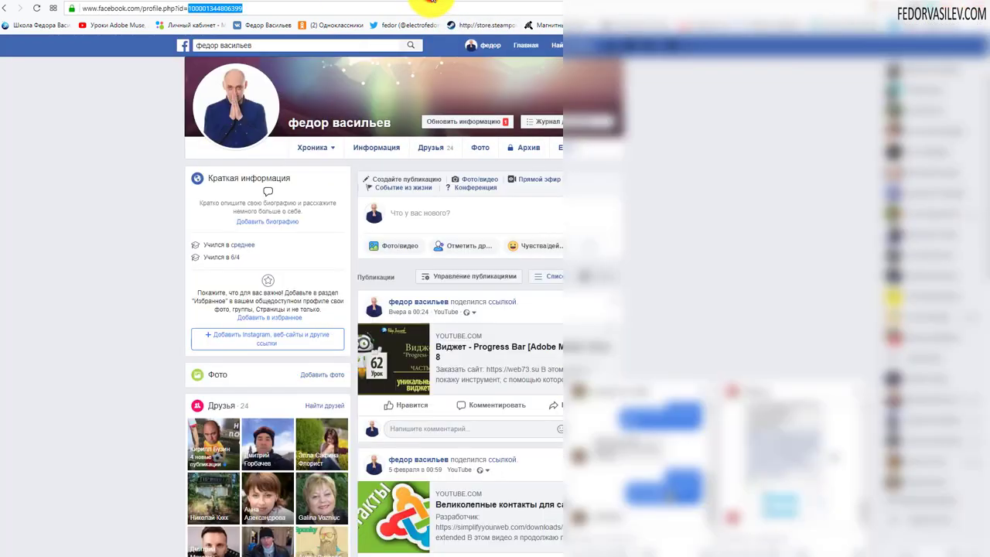
left_click(179, 9)
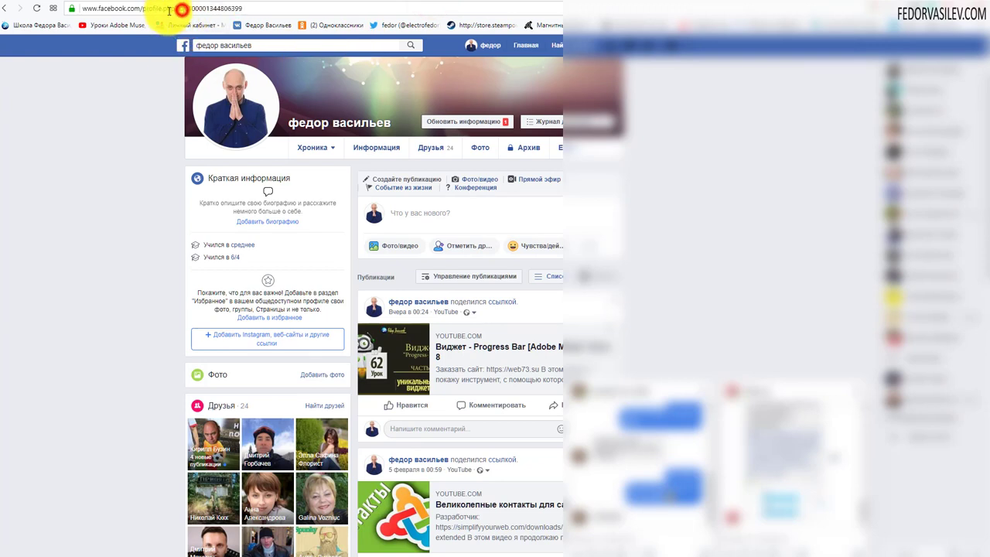
left_click(245, 9)
left_click_drag(235, 9, 187, 8)
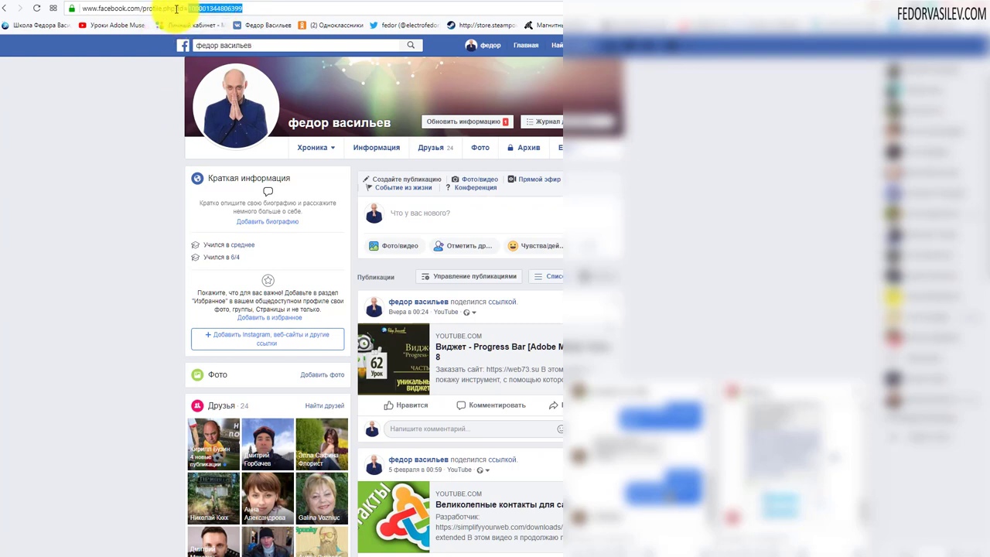
right_click(210, 9)
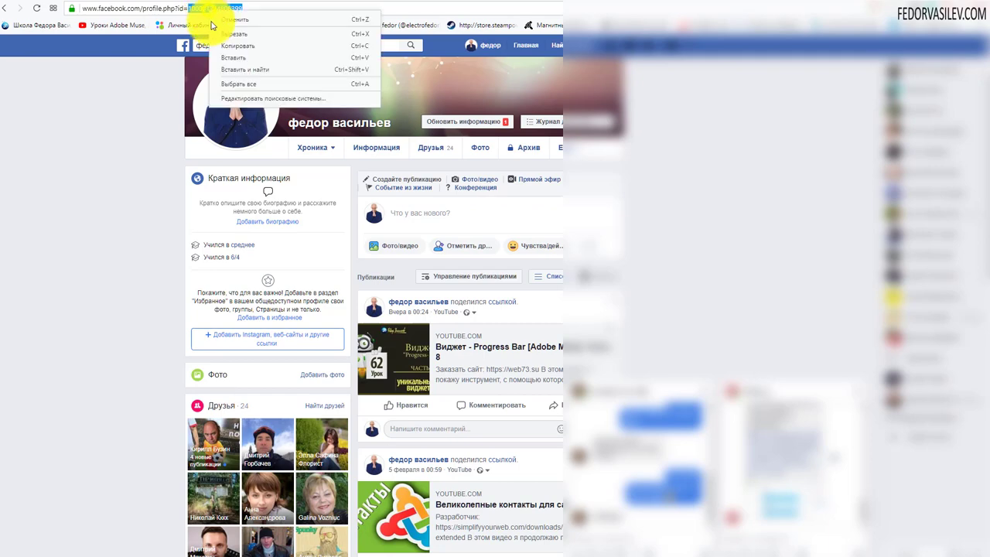
left_click(233, 47)
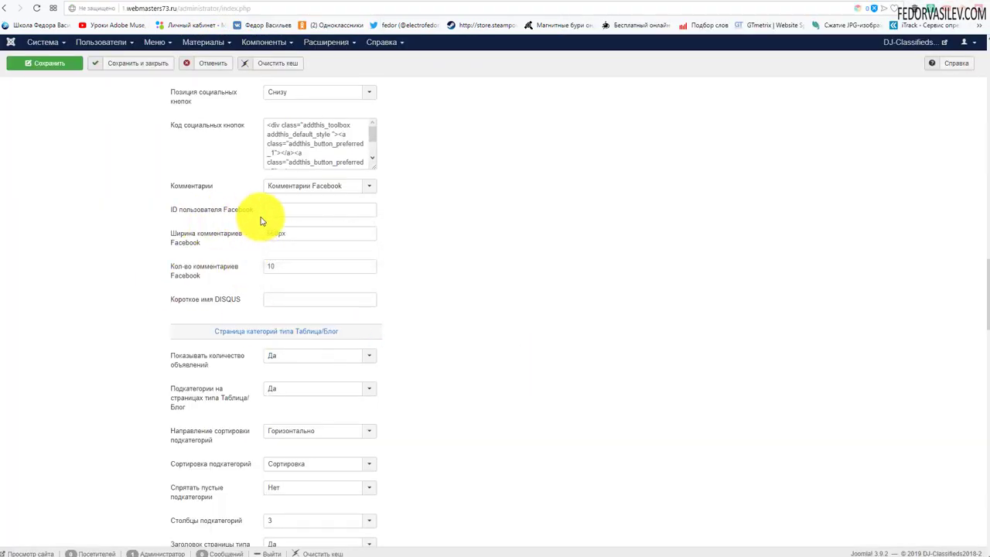
right_click(281, 213)
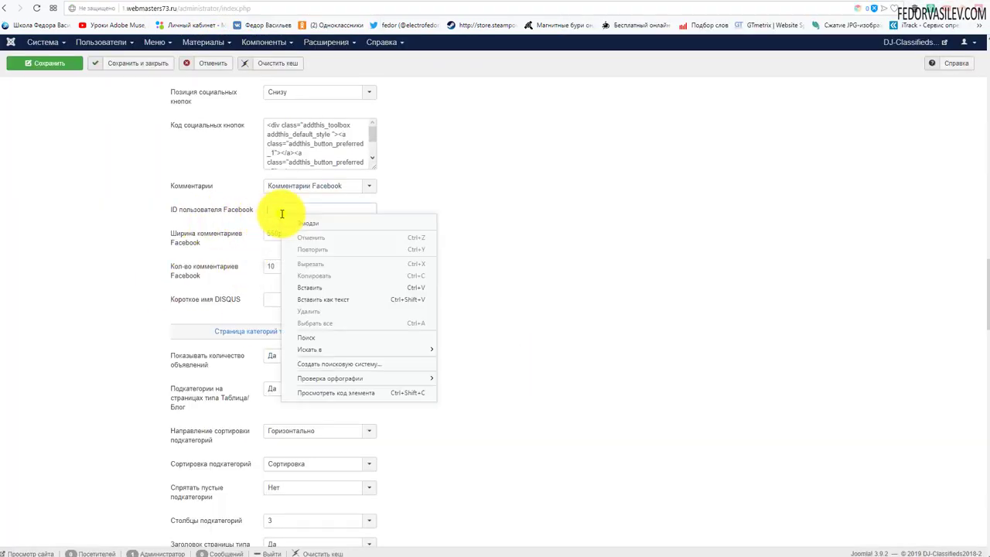
left_click(311, 287)
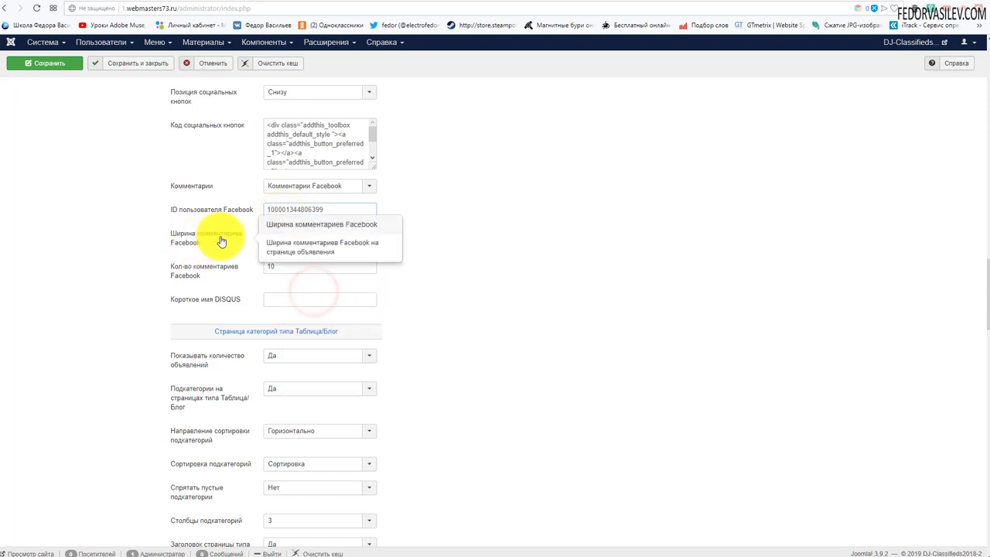
Save the DJ-Classifieds configuration with a Facebook comments width of 550px.
left_click(293, 230)
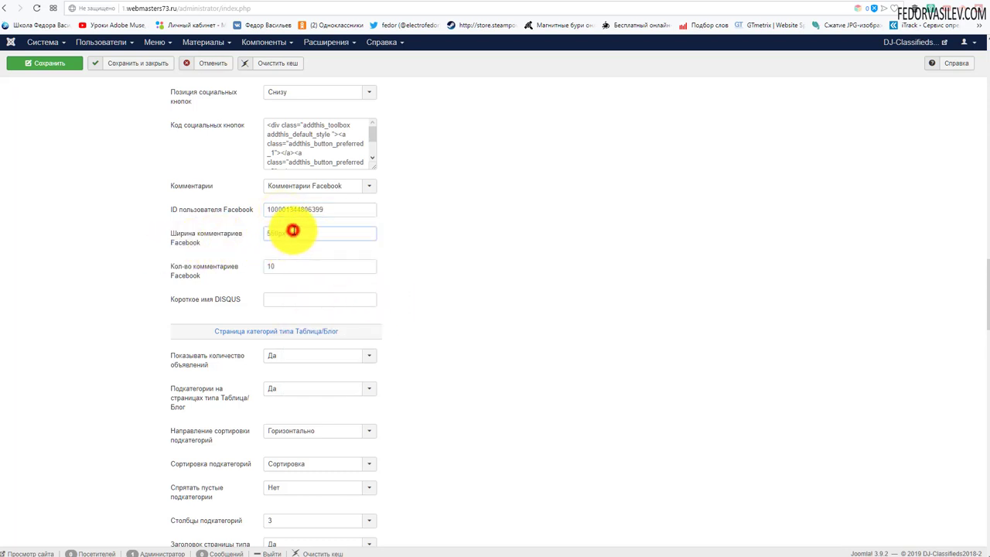
double_click(287, 230)
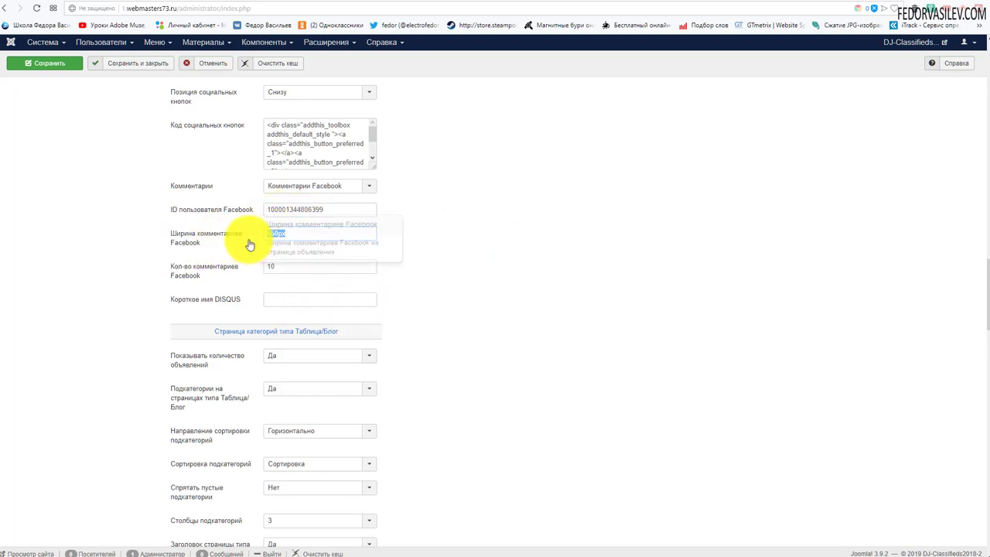
left_click(244, 240)
left_click(300, 234)
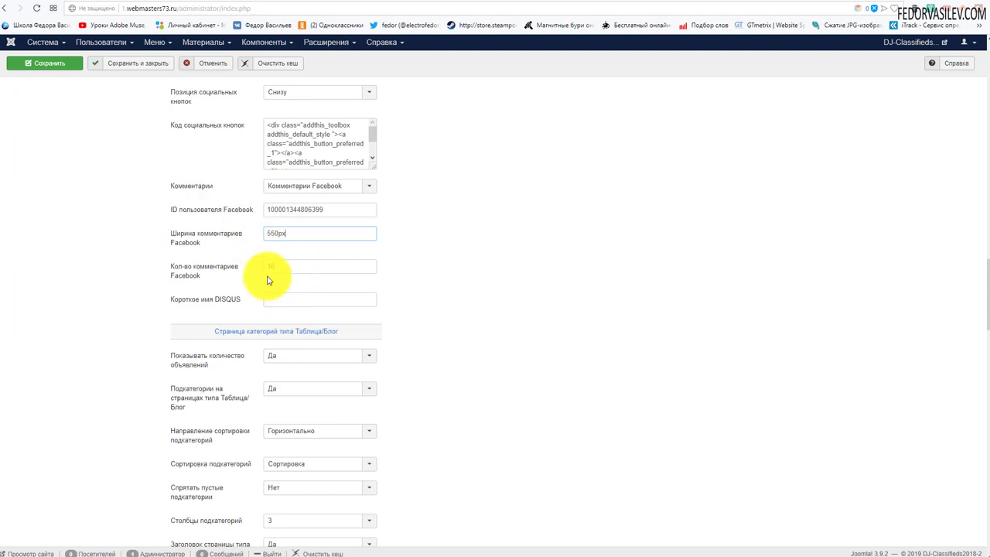
left_click(49, 62)
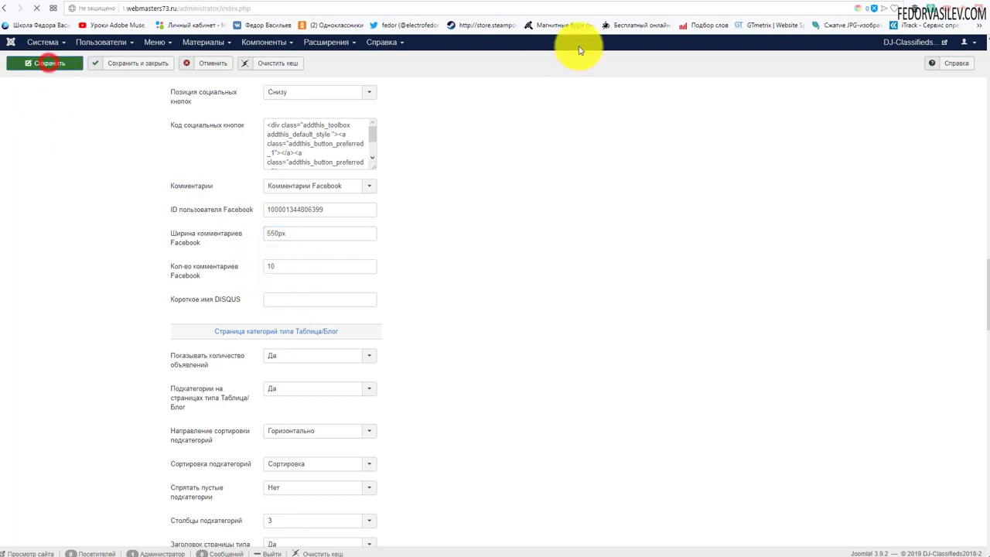
Reload the pug puppies listing on the site and bring up its Комментарии block.
left_click(677, 2)
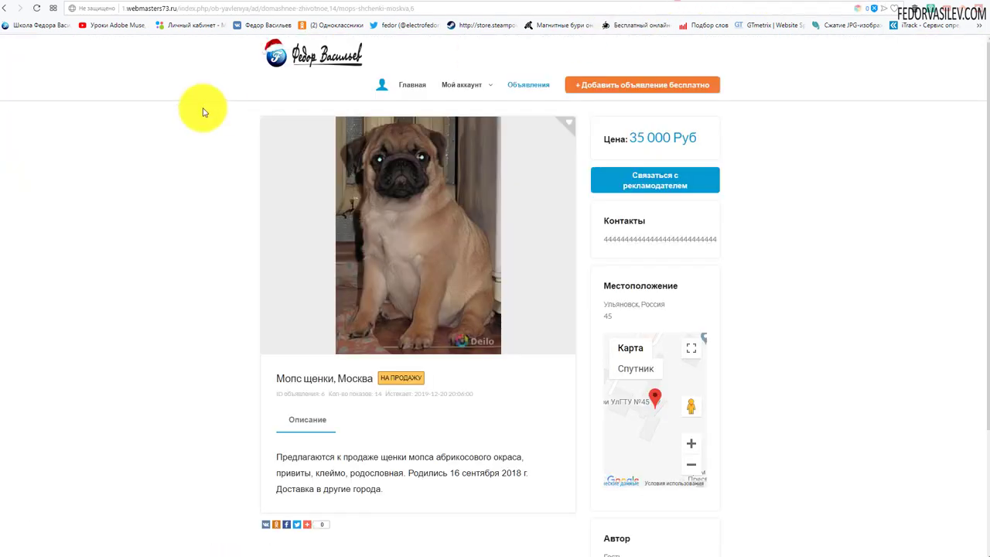
left_click(36, 10)
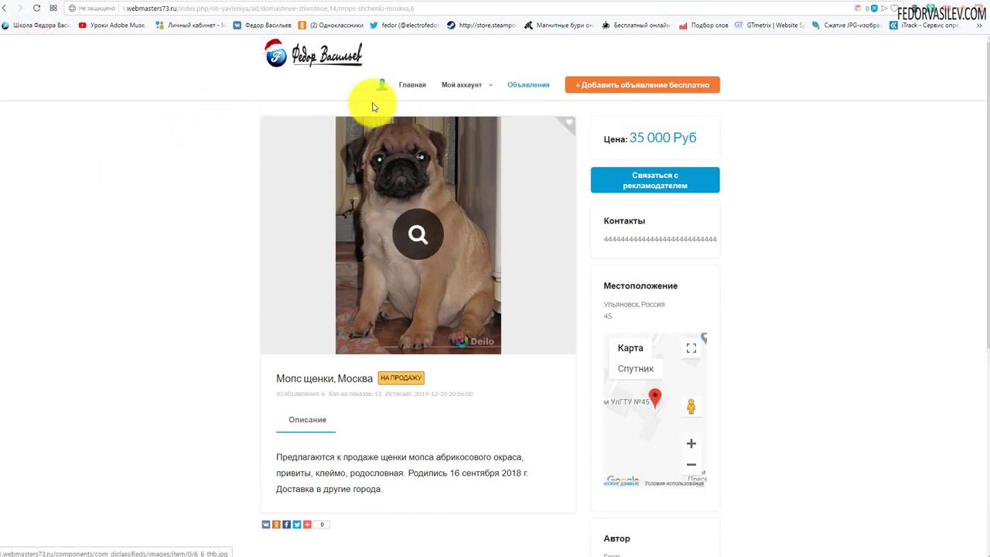
scroll(380, 178, "down", 2)
scroll(381, 178, "up", 2)
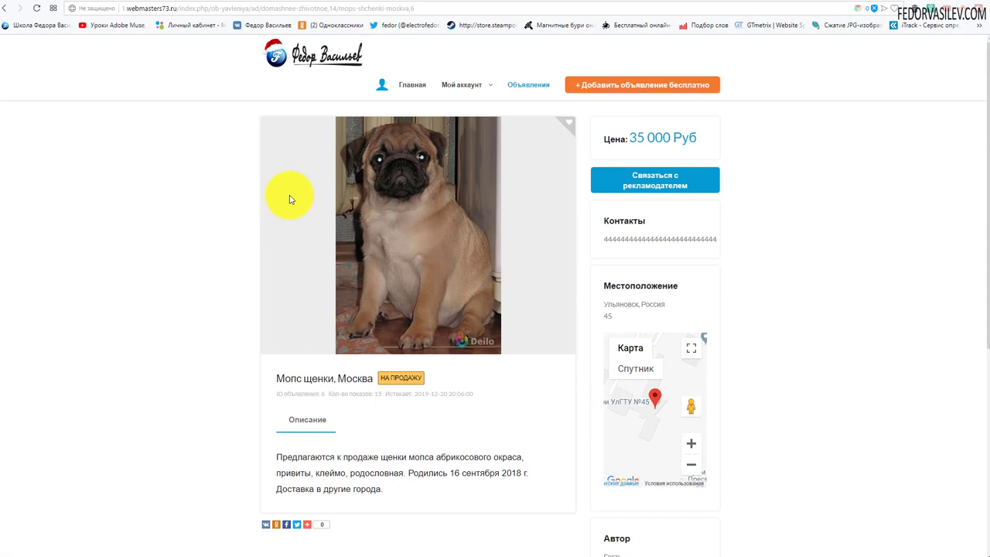
scroll(382, 210, "down", 4)
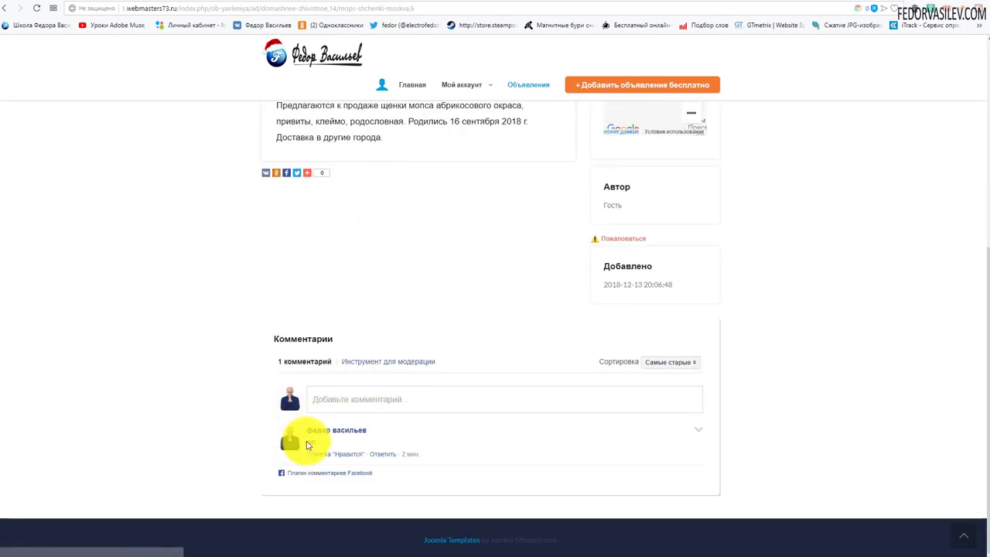
Post the comment "привет" through the Facebook comments block of the listing.
left_click(333, 441)
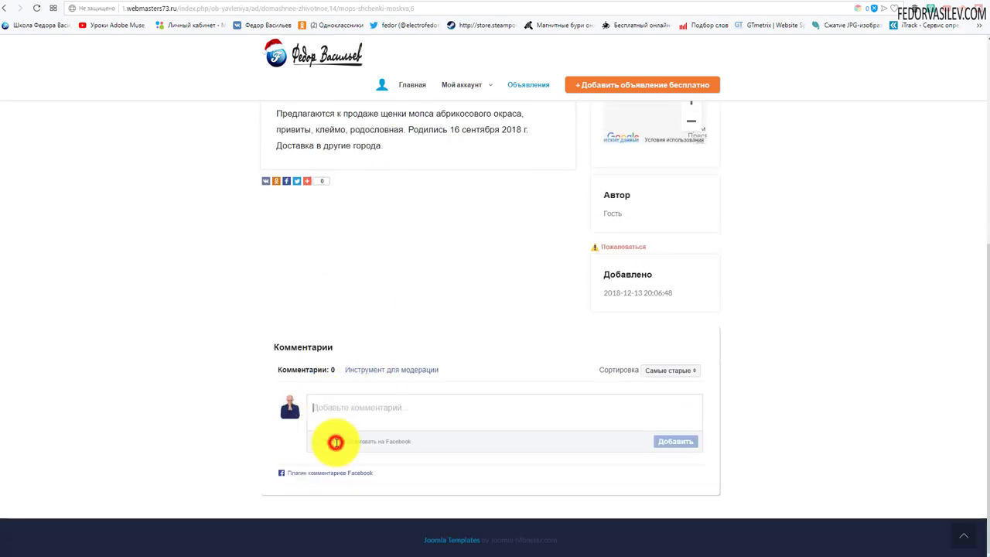
type("привет")
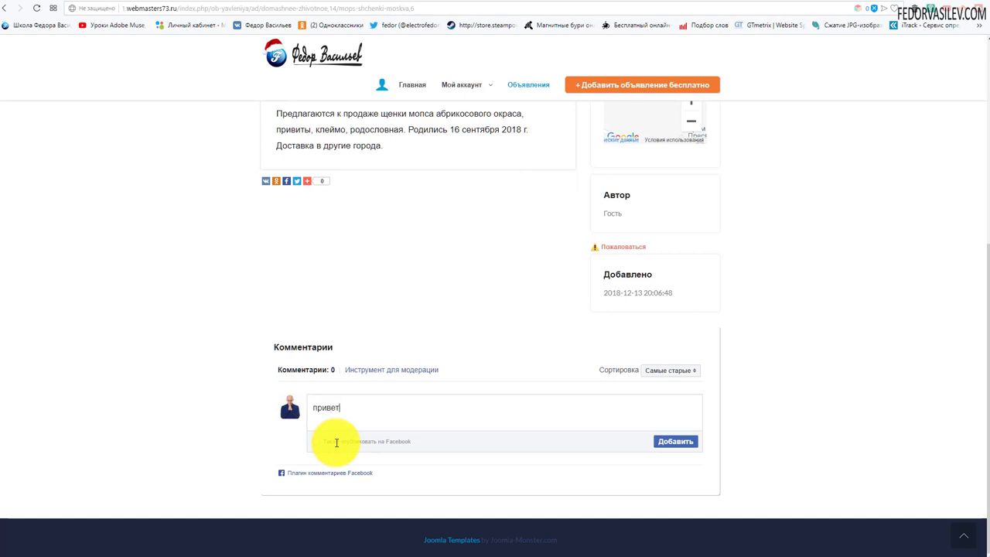
left_click(684, 443)
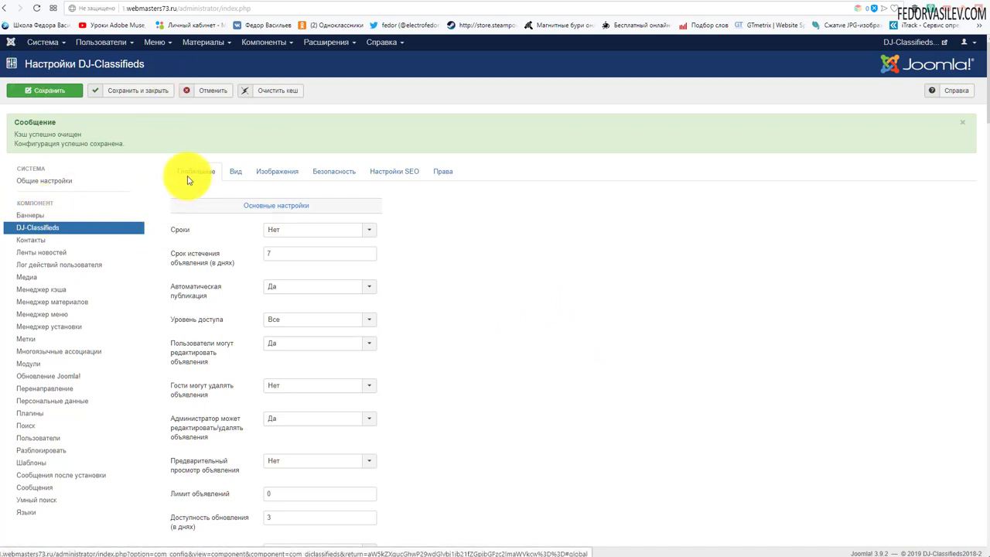
Examine the Аукцион setting and its options among the special listing settings in the DJ-Classifieds global configuration.
scroll(444, 232, "down", 10)
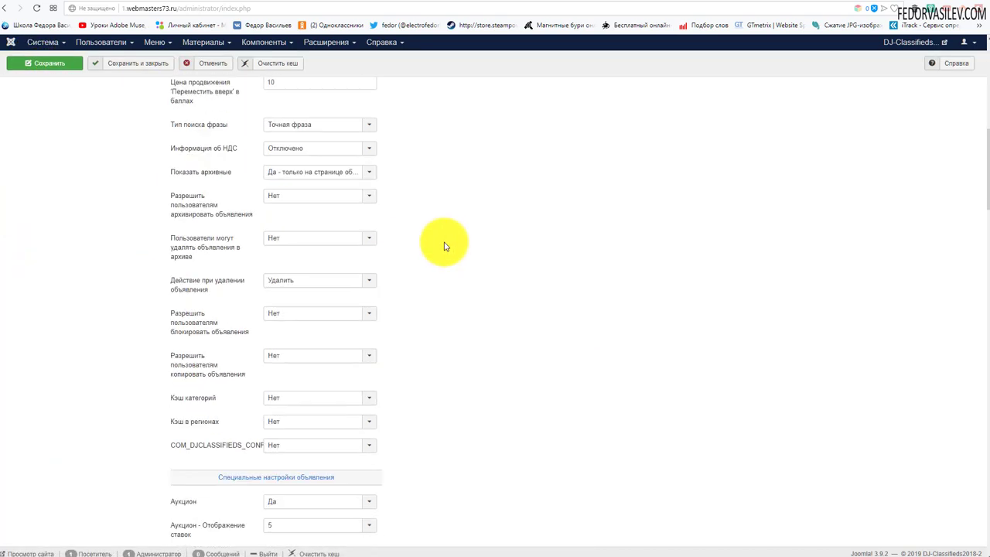
scroll(324, 227, "down", 3)
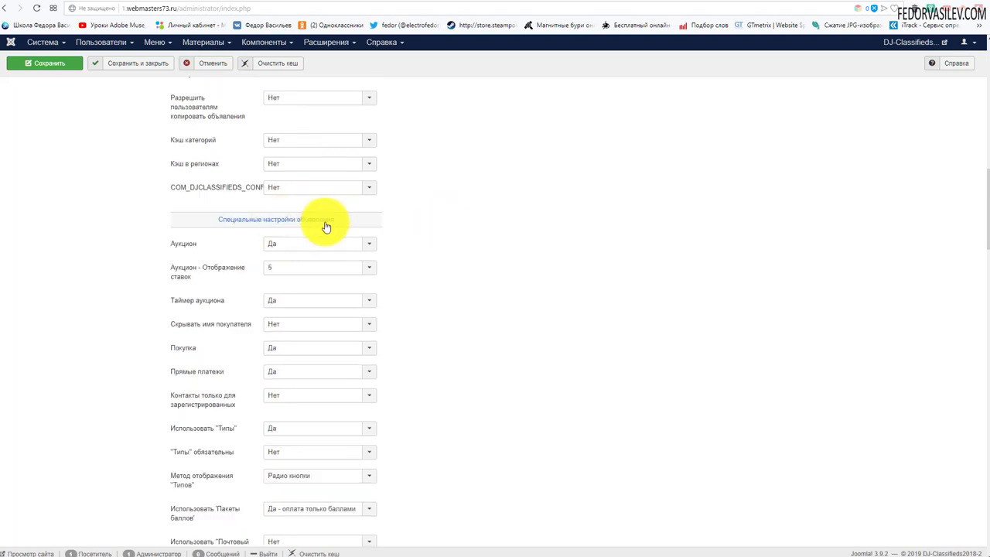
mouse_move(190, 244)
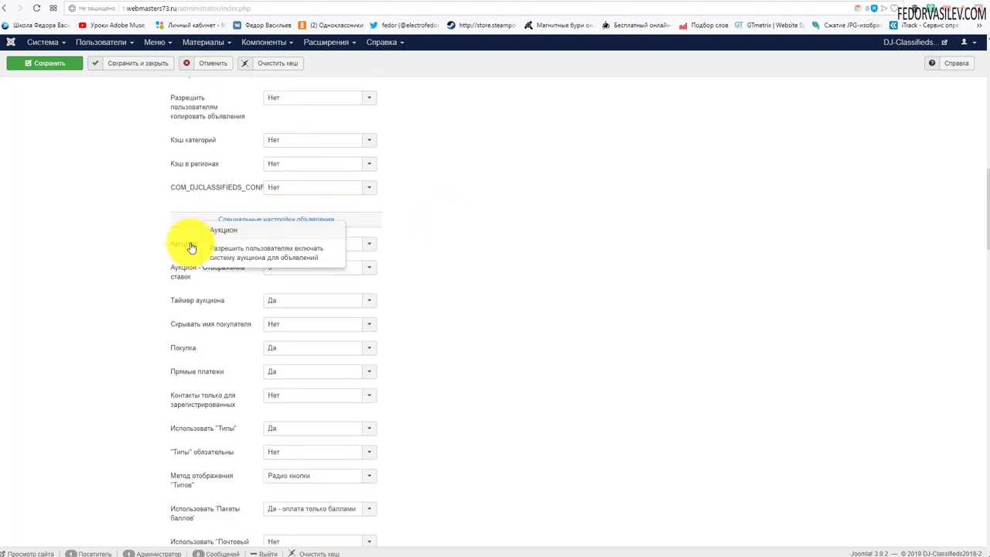
left_click(307, 246)
left_click(415, 237)
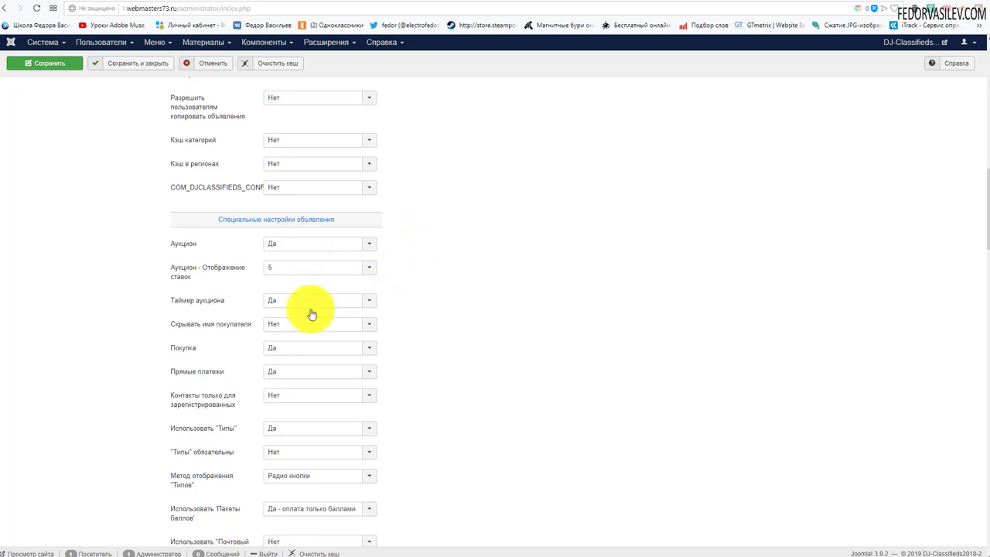
Examine the description and available values of the Аукцион - Отображение ставок setting.
mouse_move(226, 276)
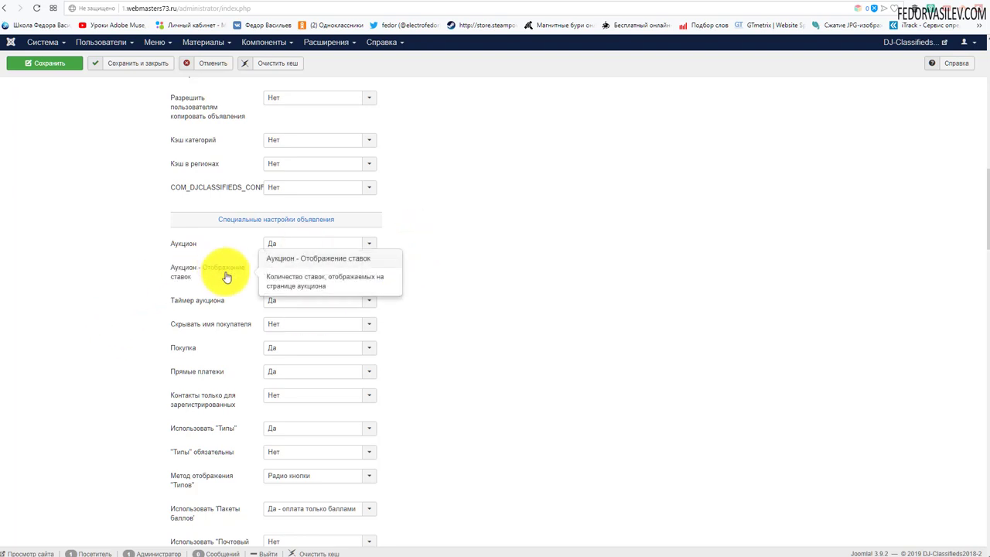
left_click(283, 271)
left_click(281, 268)
mouse_move(221, 272)
left_click(313, 267)
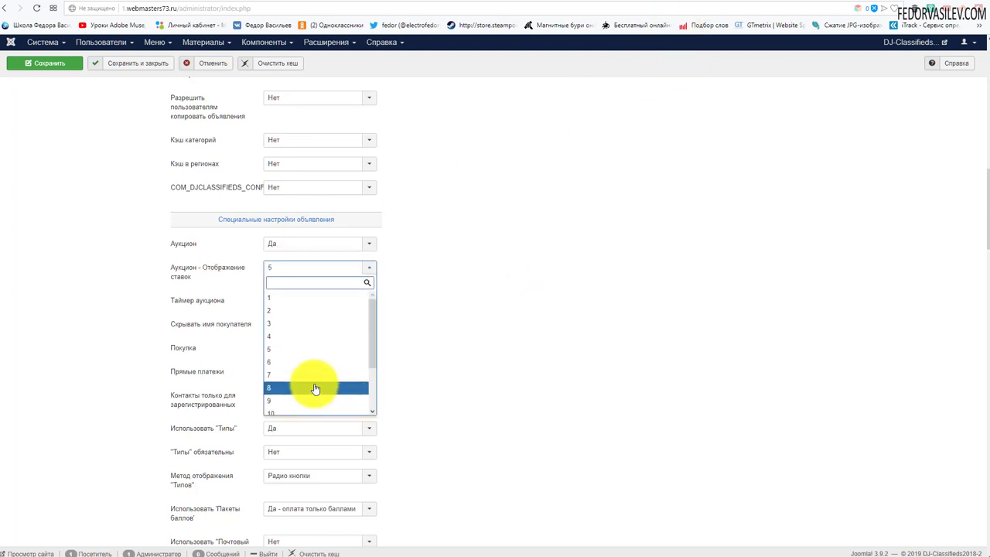
scroll(307, 381, "down", 3)
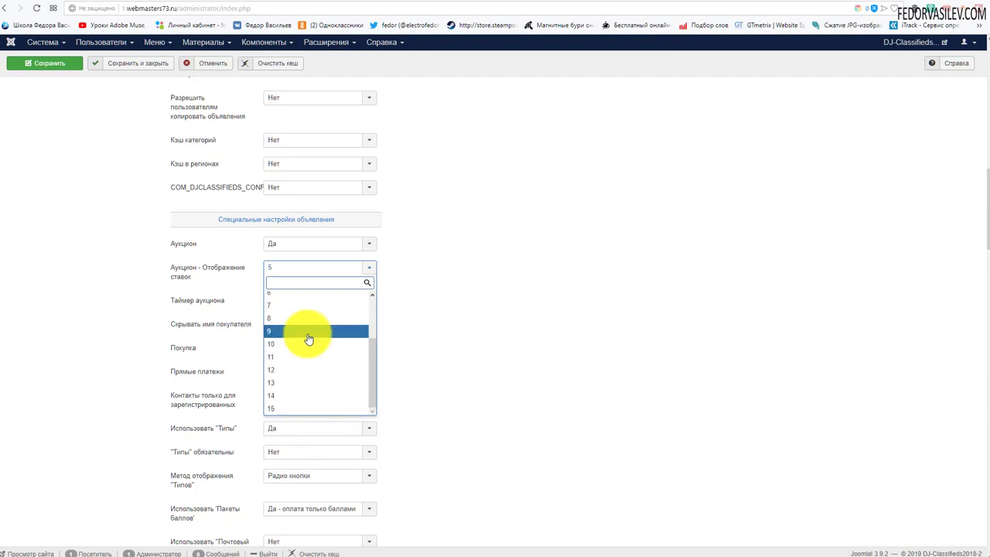
left_click(438, 296)
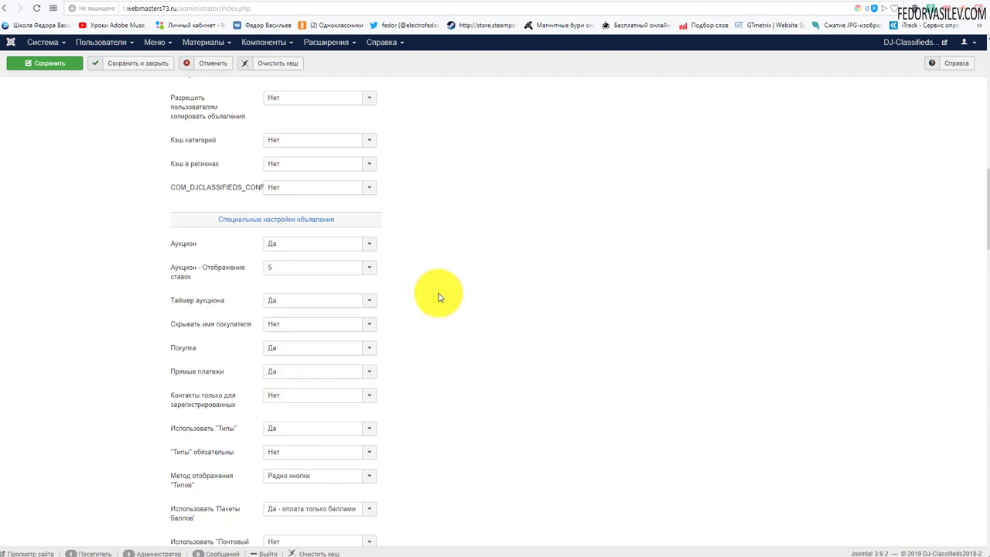
mouse_move(221, 307)
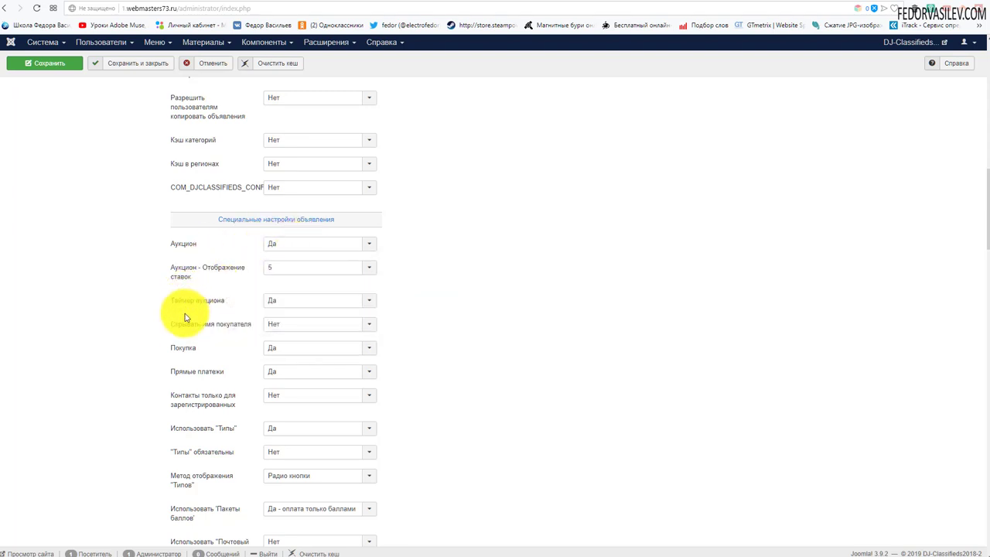
Save the DJ-Classifieds configuration and bring up the тест5 auction listing on the site.
left_click(68, 71)
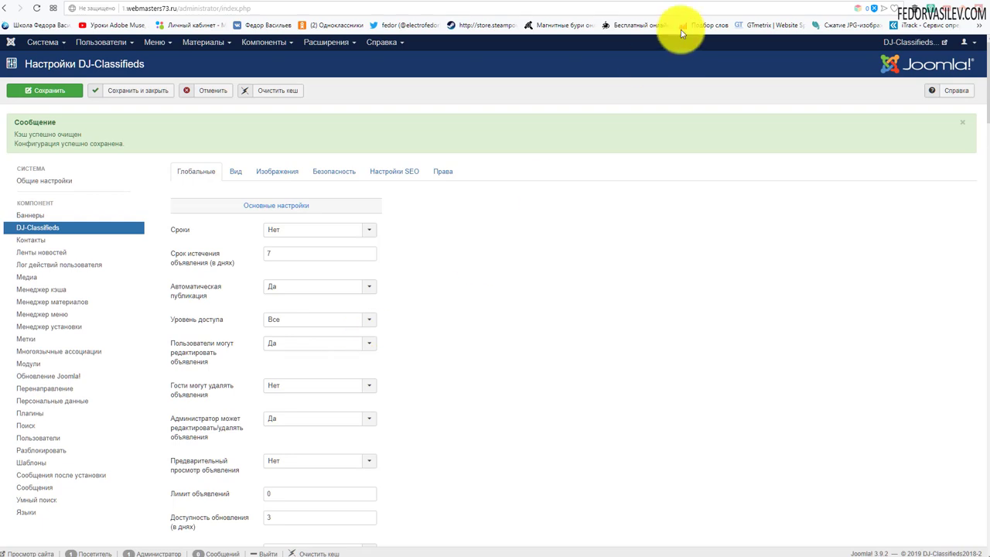
left_click(675, 4)
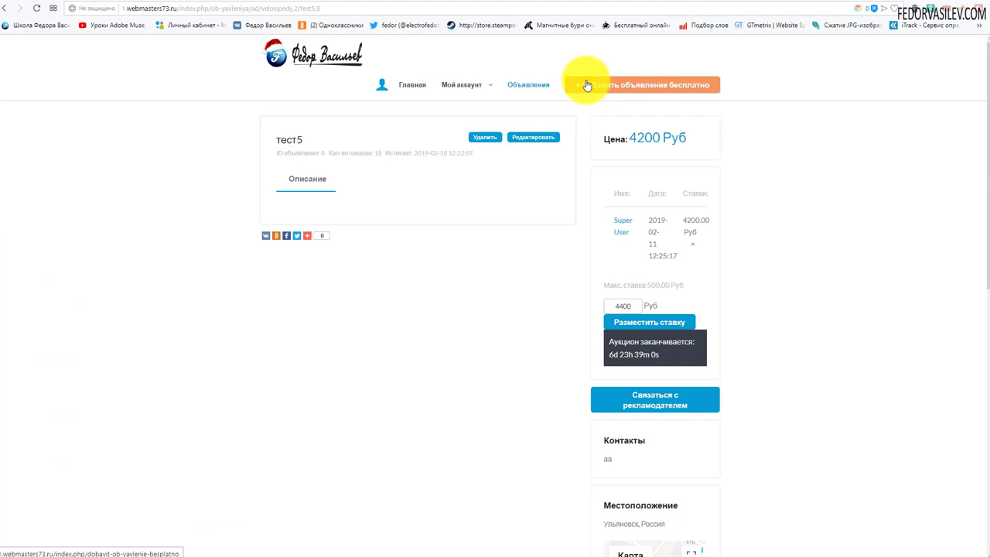
Examine the auction settings of the Померанский шпиц, Москва listing in the DJ-Classifieds administration, trying Аукцион set to Да, and close it without saving.
left_click(642, 2)
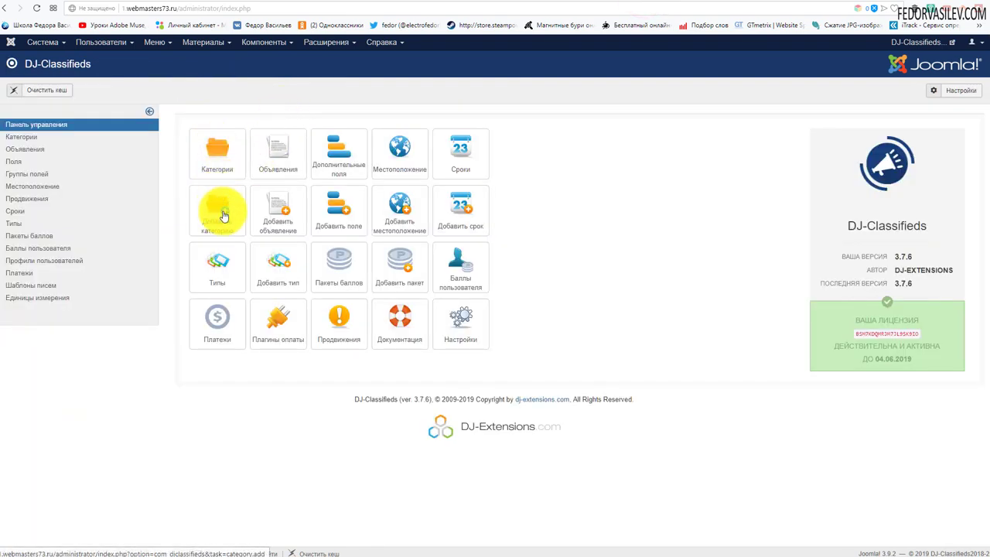
left_click(252, 161)
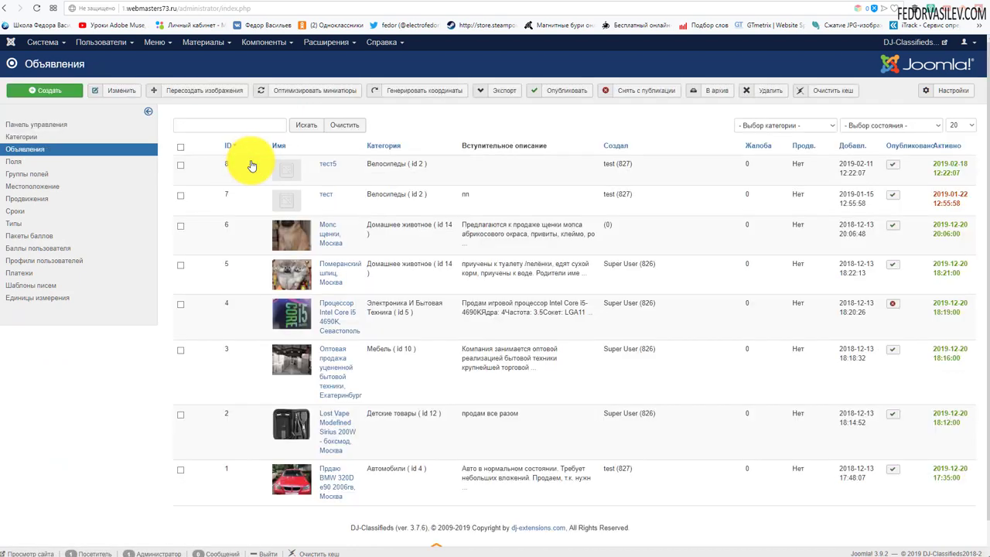
left_click(333, 265)
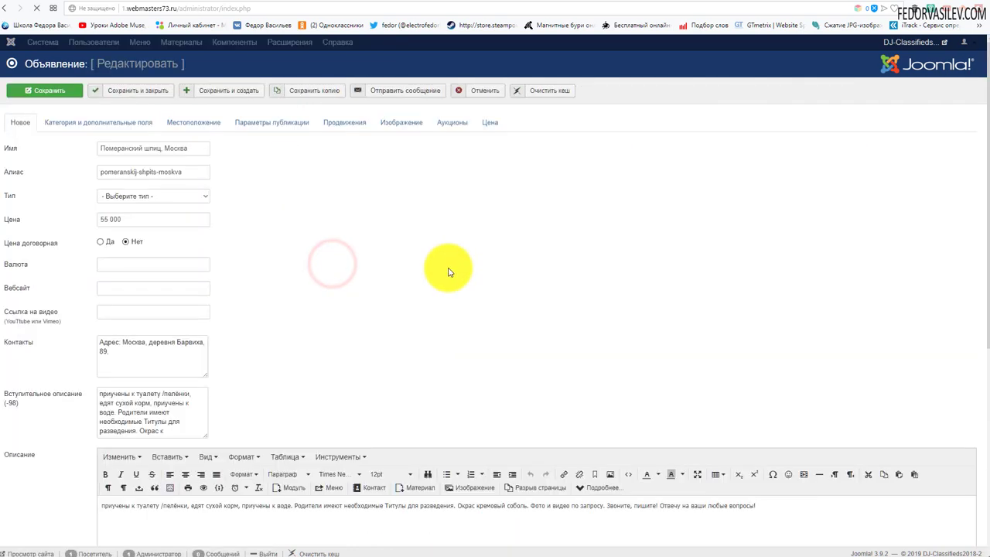
left_click(454, 125)
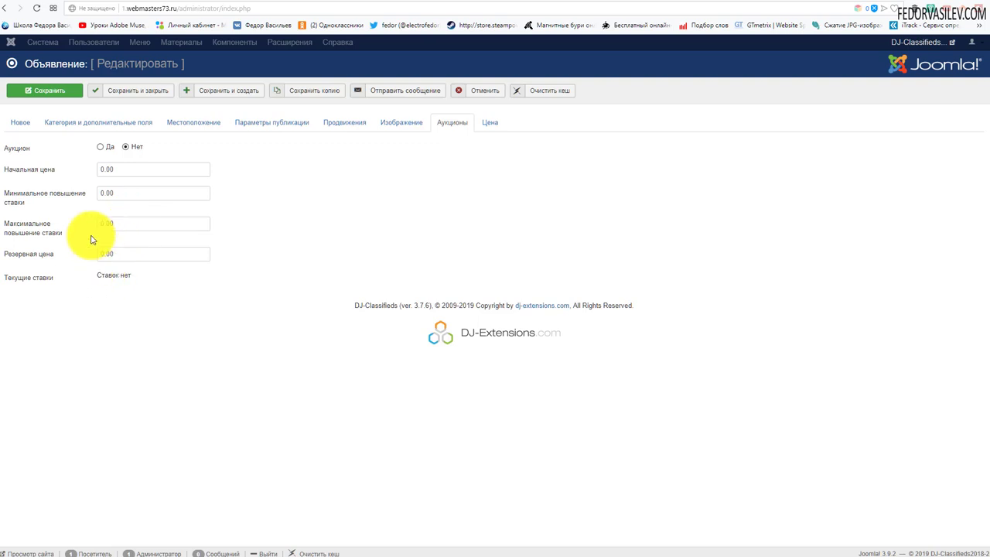
left_click(99, 146)
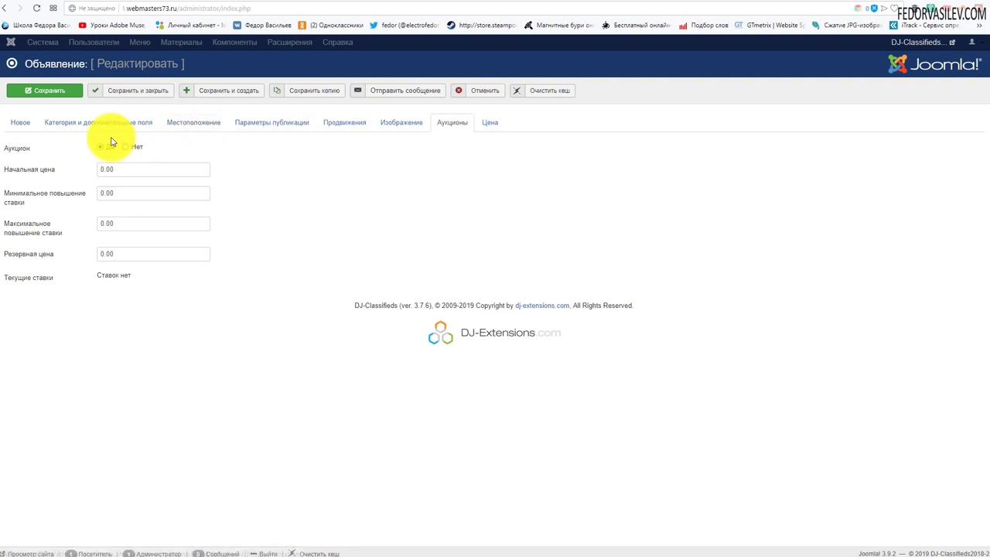
left_click(23, 123)
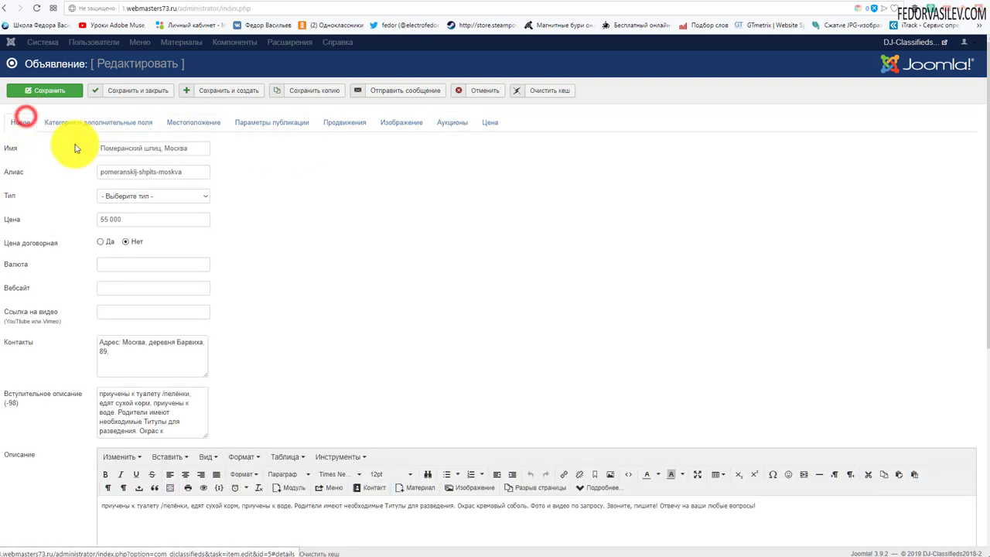
left_click(466, 91)
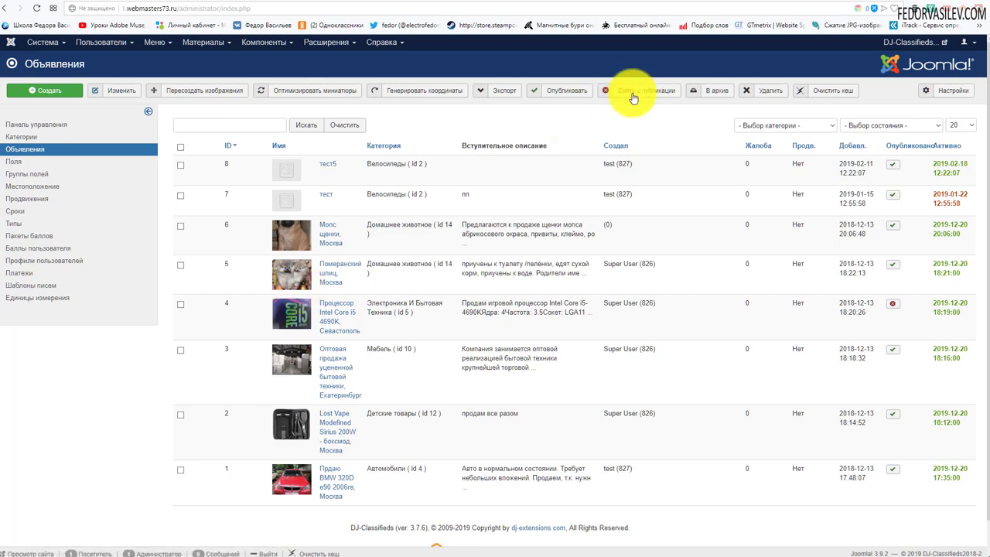
Log out of the public site and log back in to the test user account.
left_click(675, 2)
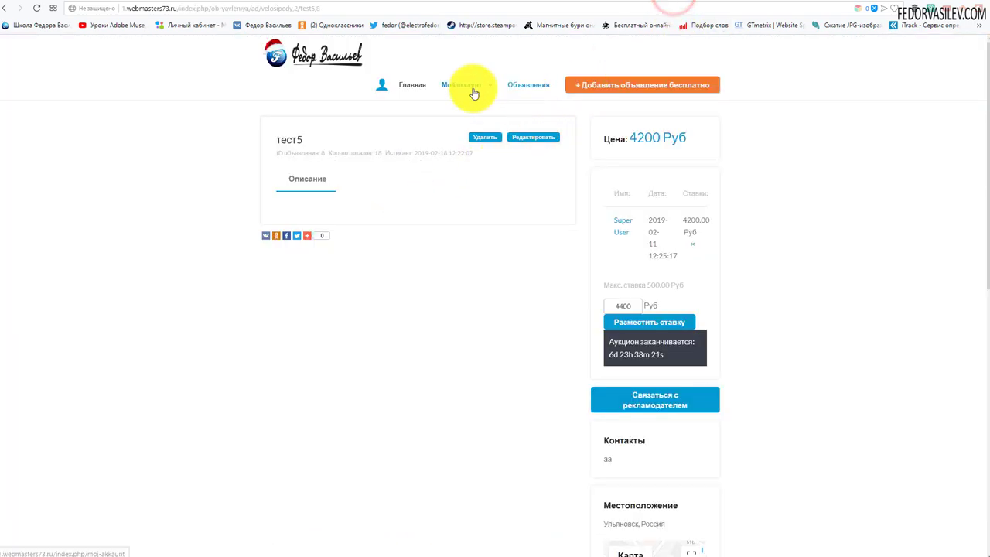
mouse_move(471, 91)
left_click(454, 192)
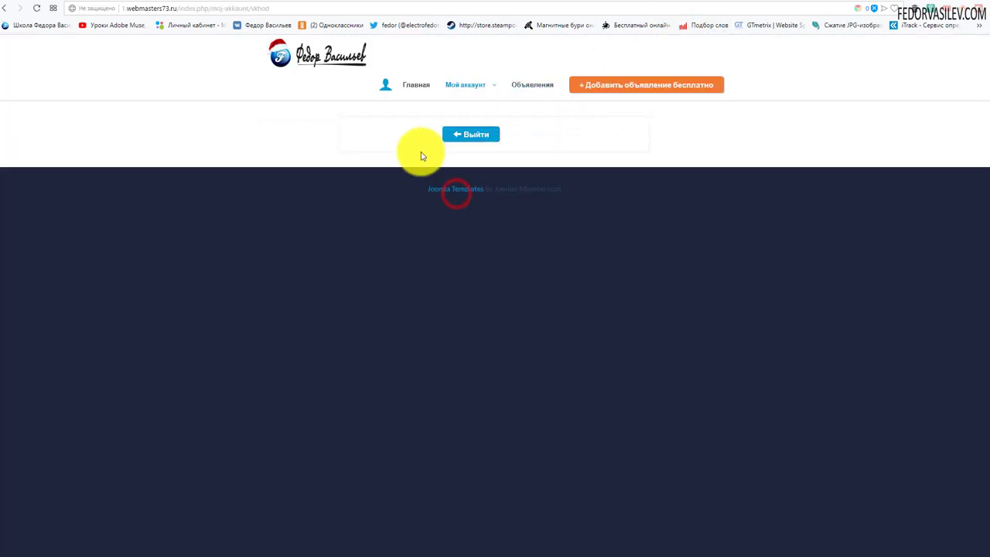
left_click(471, 132)
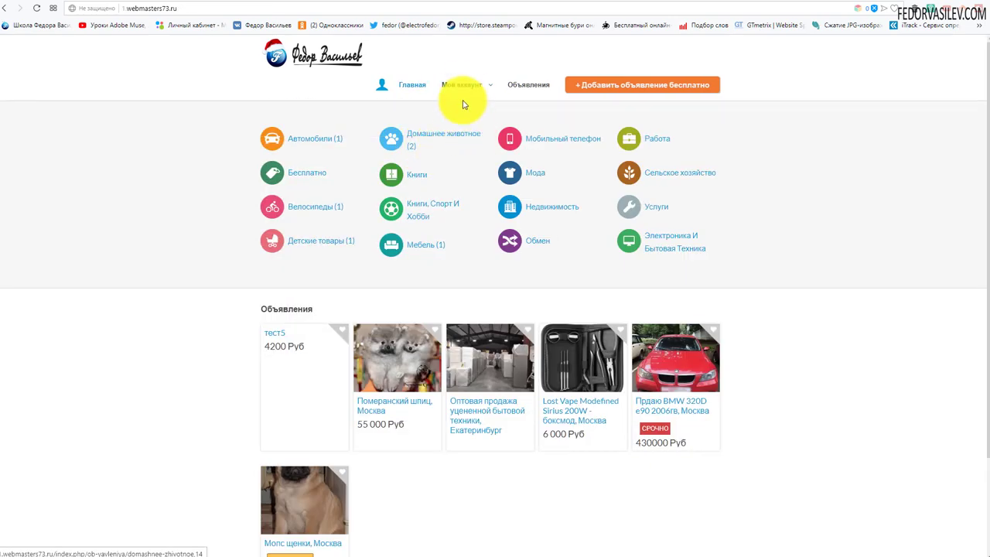
mouse_move(462, 87)
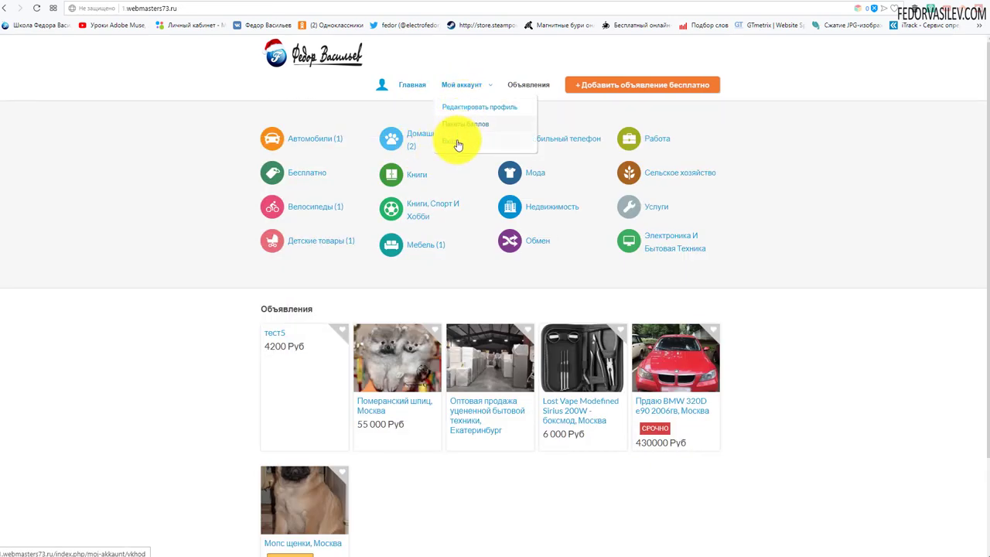
left_click(453, 139)
left_click(464, 213)
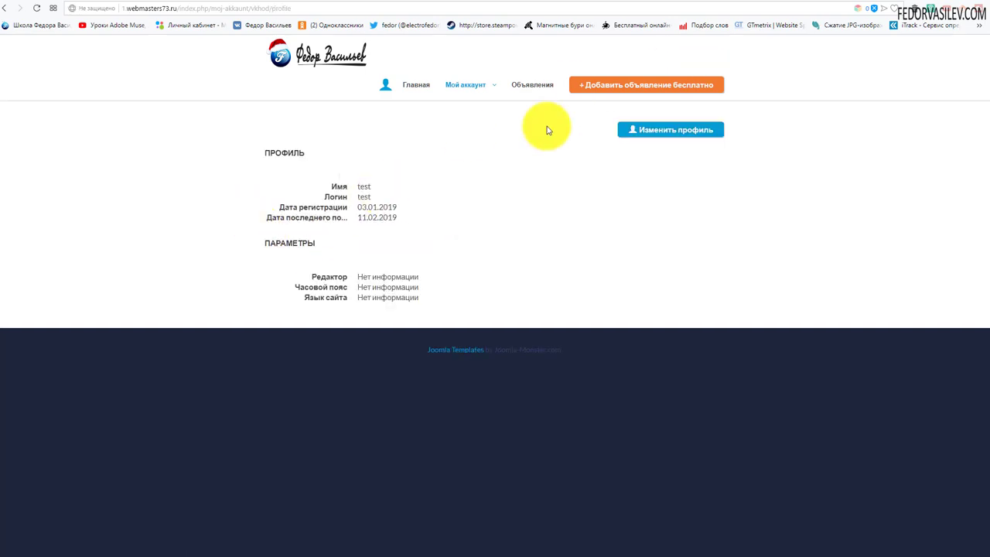
Start a new listing titled "заголовок" in the Велосипеды category with a price of 10000 Руб.
left_click(597, 85)
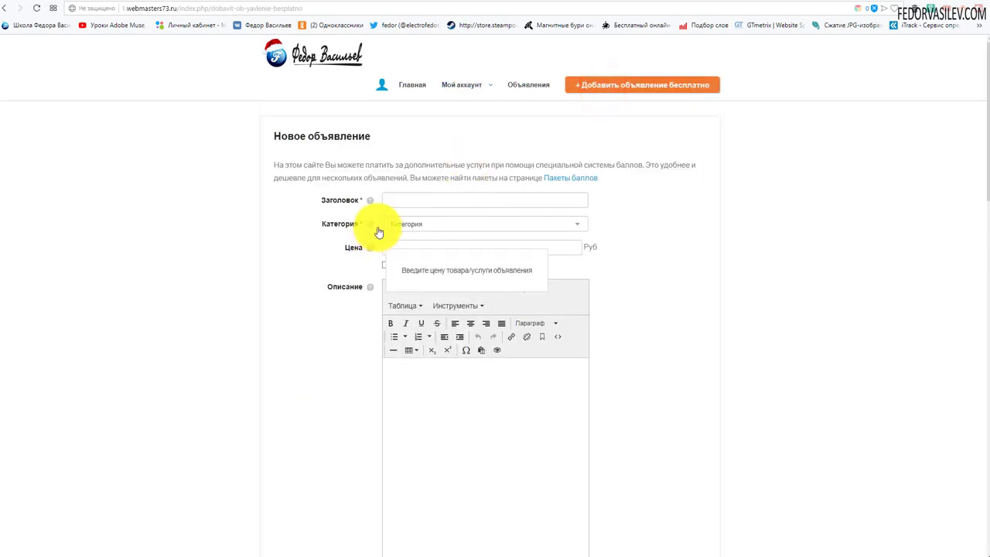
left_click(409, 198)
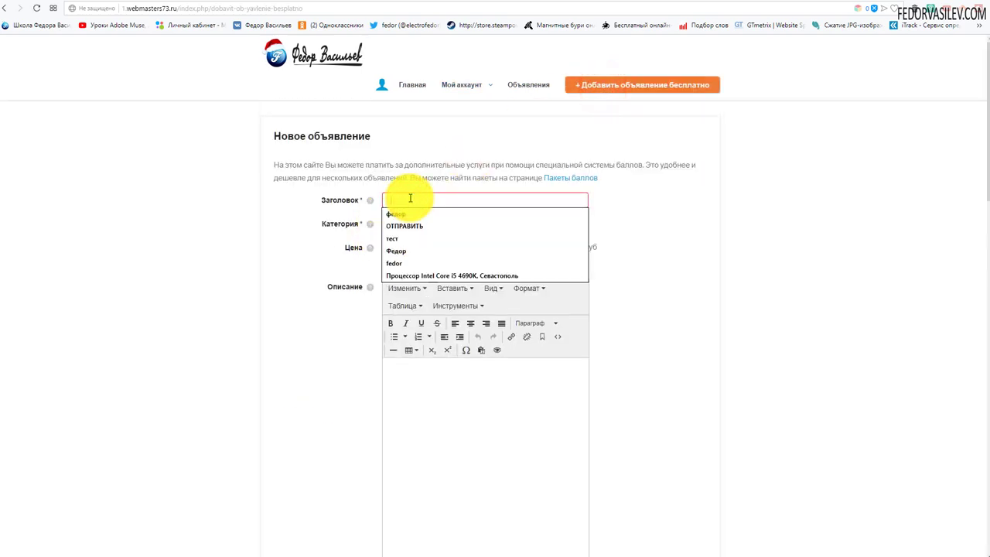
type("заголовок")
left_click(433, 223)
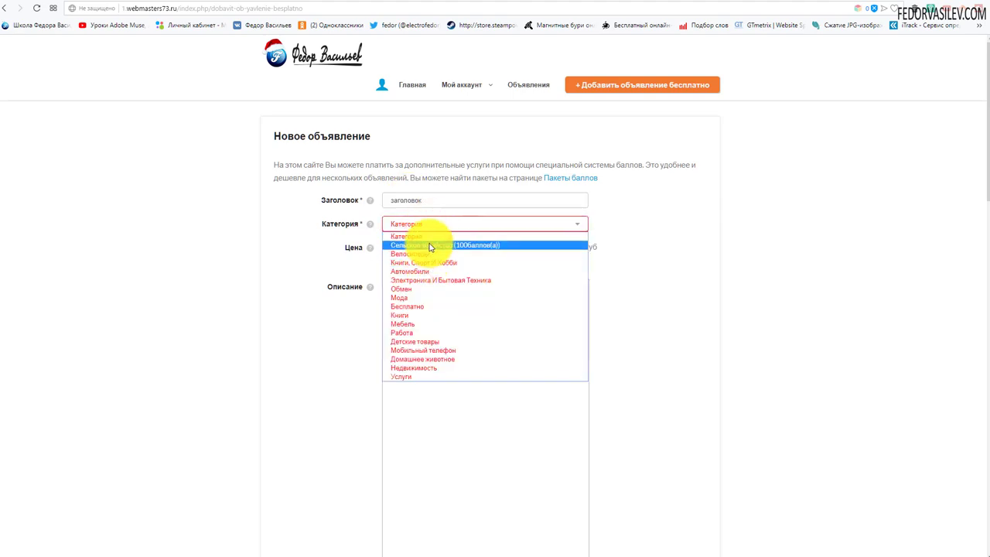
left_click(432, 255)
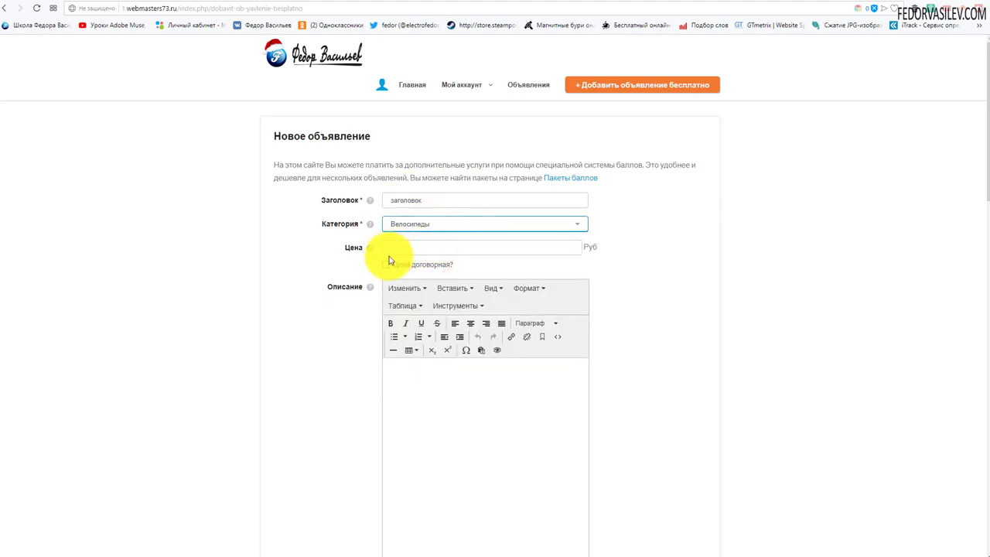
left_click(403, 246)
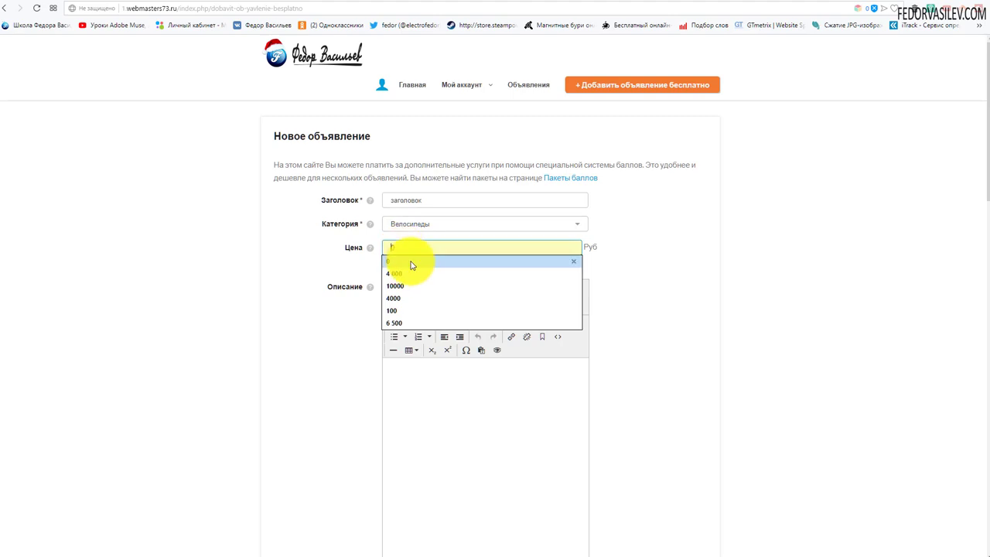
left_click(400, 285)
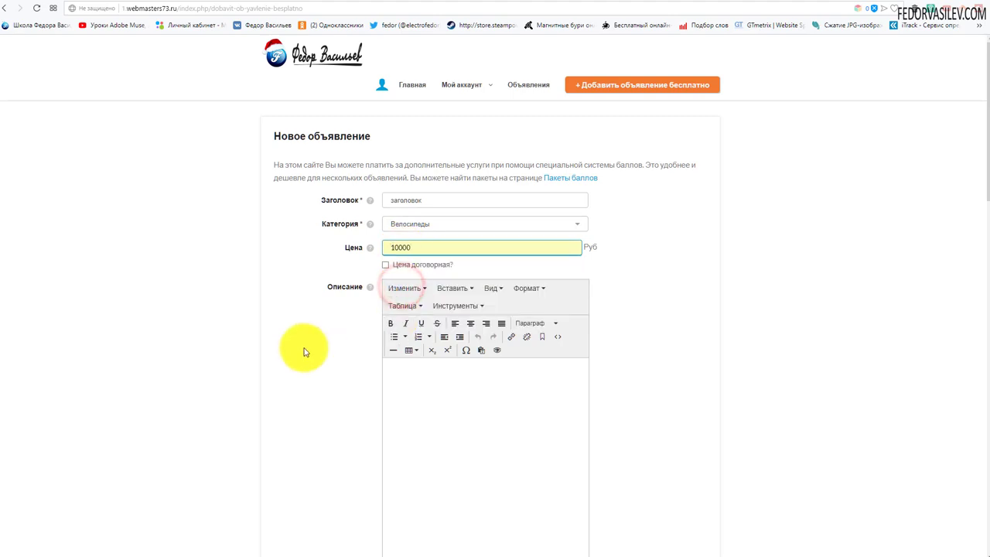
Upload the image 44e958ac48a720e77c72918810f6601f.png to the new listing.
scroll(430, 338, "down", 10)
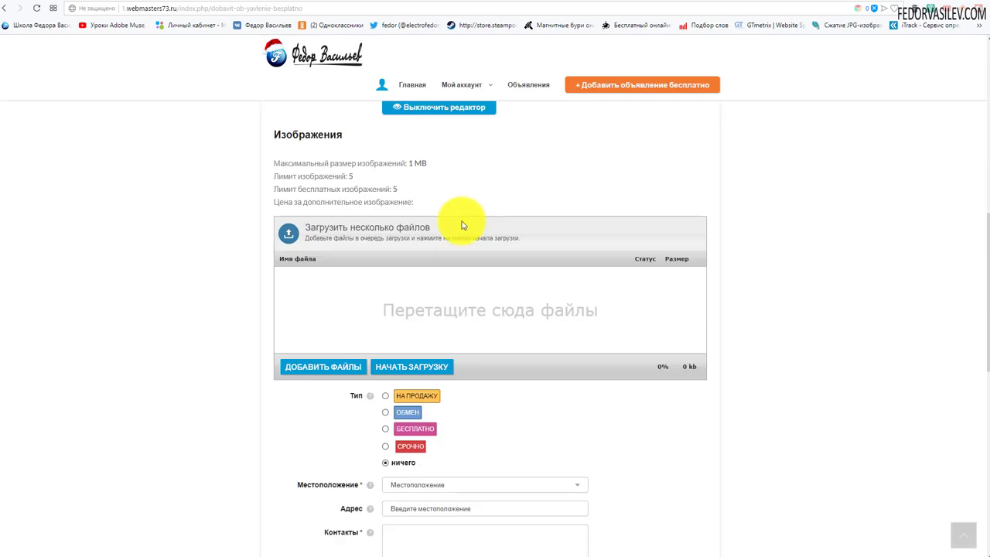
left_click(331, 367)
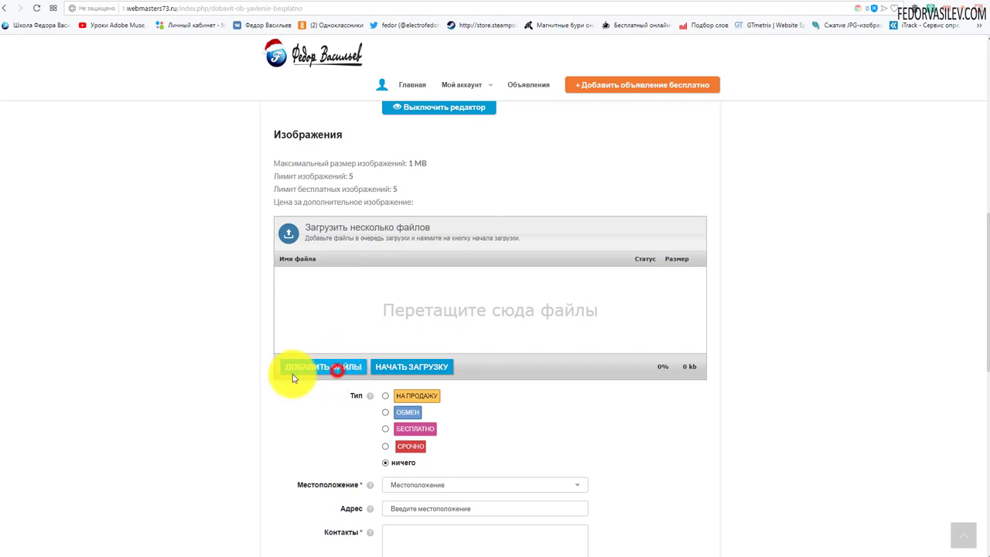
left_click(283, 77)
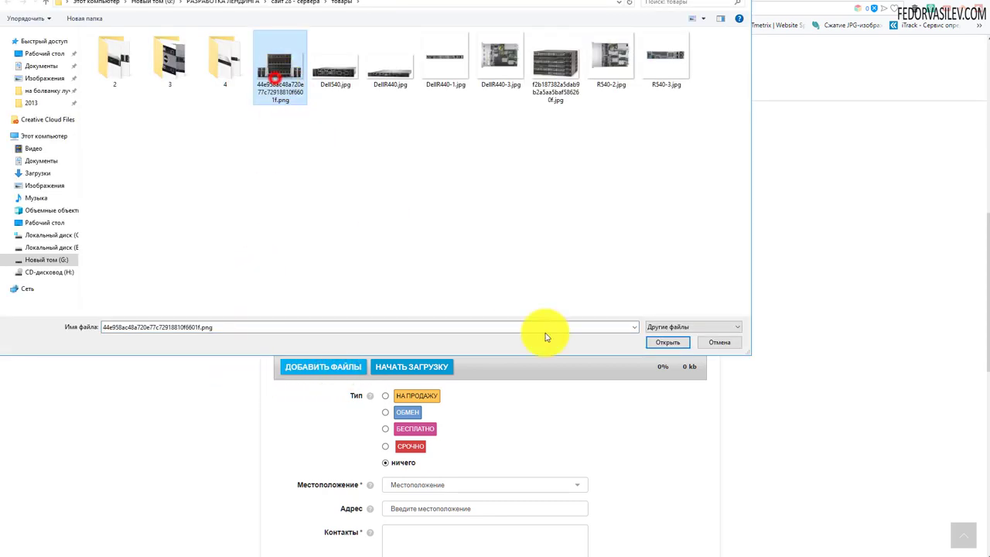
left_click(655, 342)
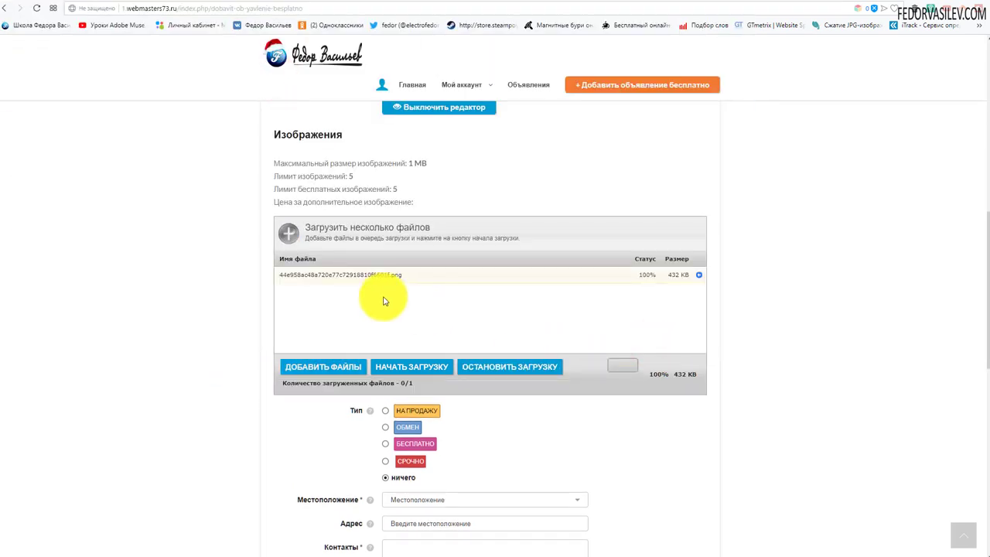
Set the listing's location to Россия, Ульяновск and fill in the Контакты field with the contact details.
scroll(579, 204, "down", 5)
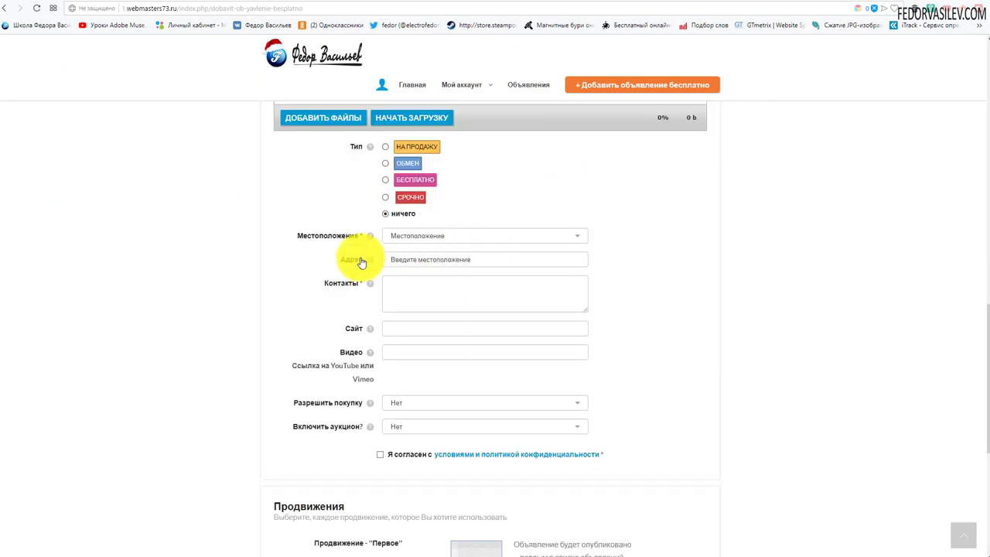
left_click(430, 236)
left_click(409, 257)
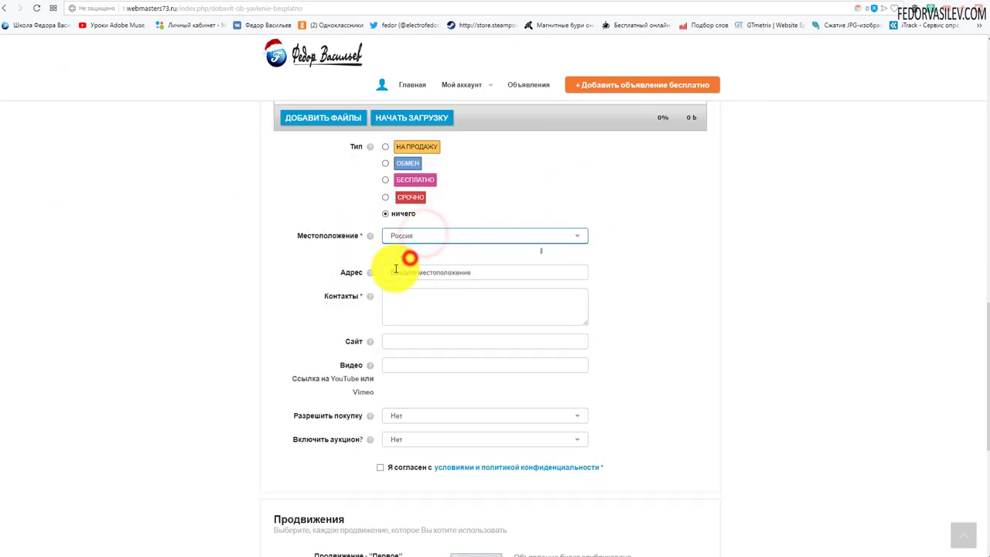
left_click(407, 255)
left_click(406, 273)
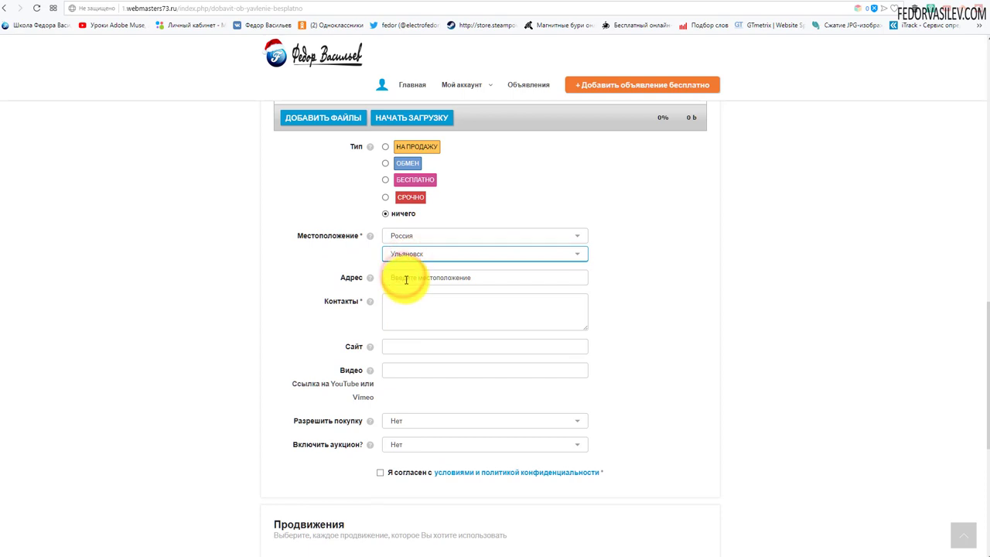
left_click(405, 317)
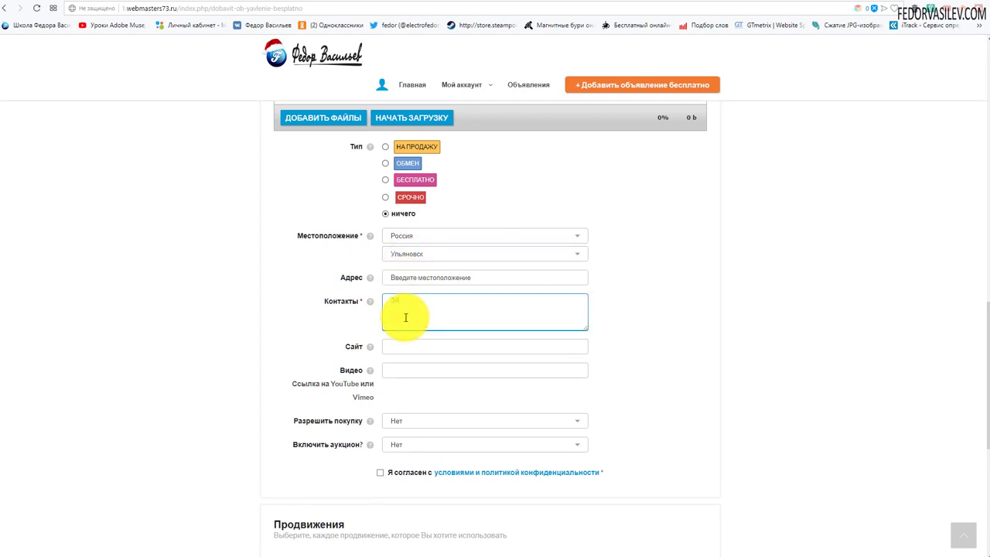
Accept the terms and privacy policy and set Включить аукцион? to Да for the new listing.
scroll(428, 300, "down", 2)
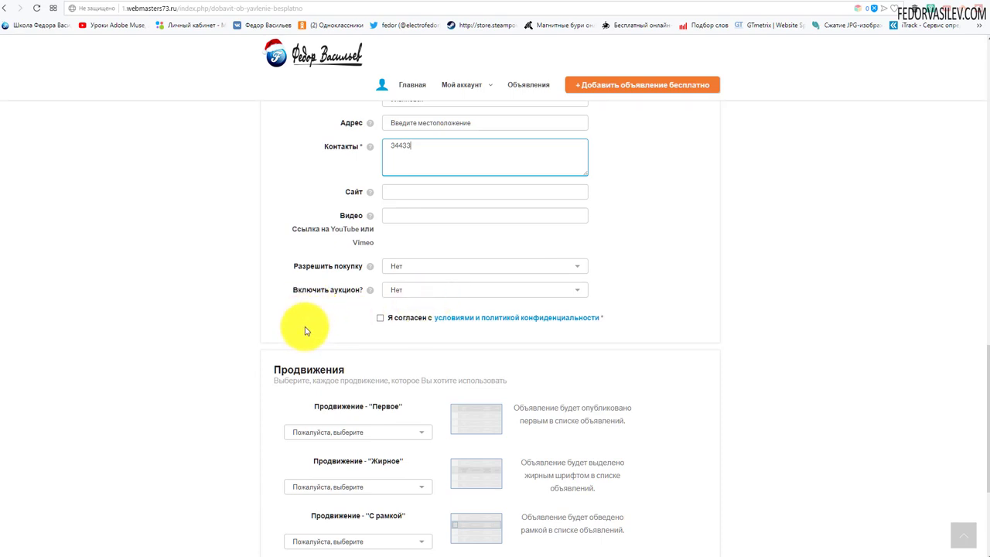
left_click(380, 318)
left_click(409, 290)
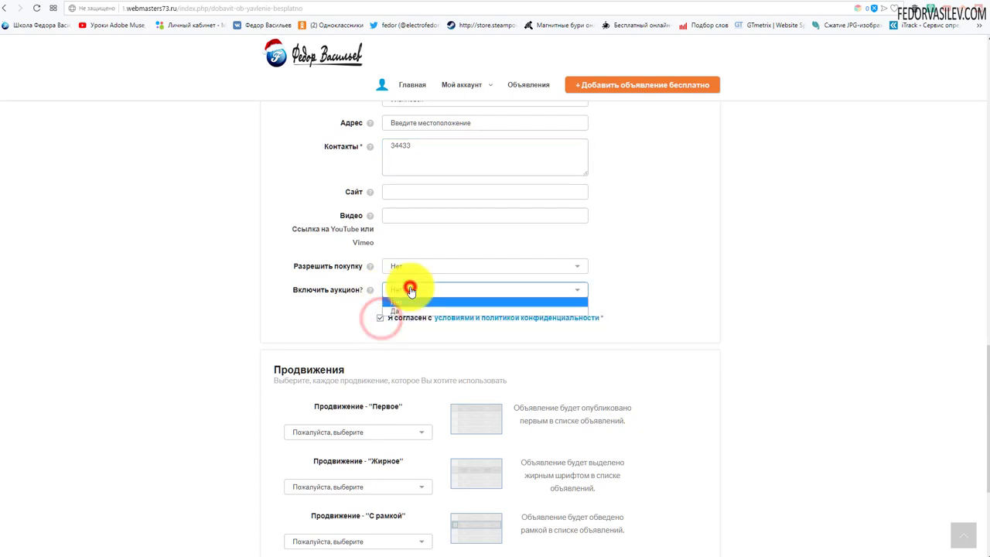
left_click(398, 310)
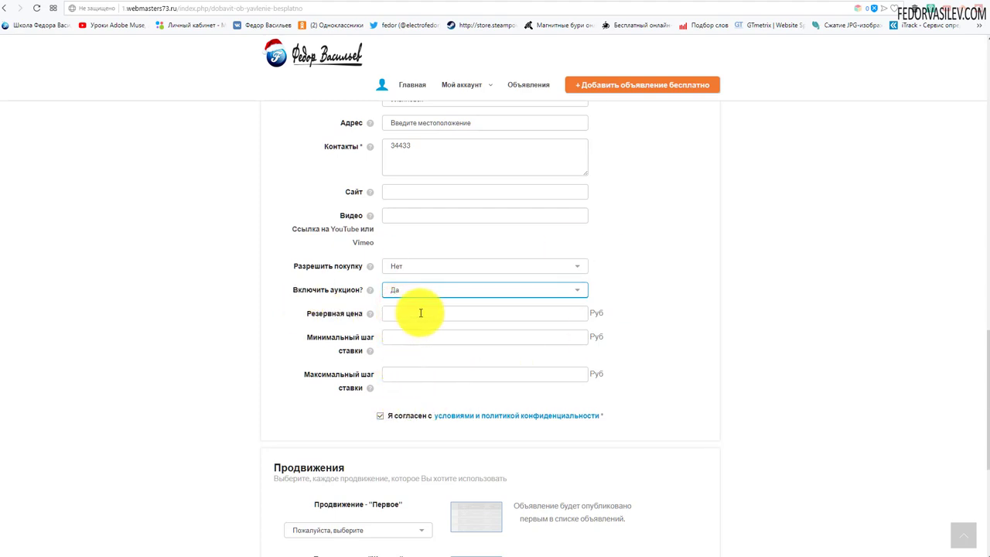
Set the auction's Резервная цена to 10000 Руб and its Минимальный шаг ставки to 200 Руб.
mouse_move(344, 316)
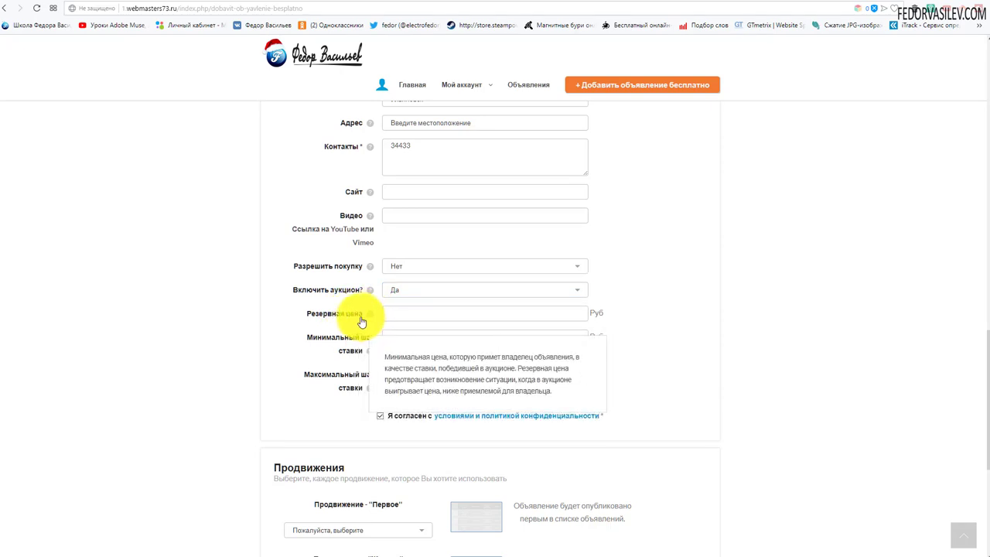
right_click(394, 314)
left_click(424, 380)
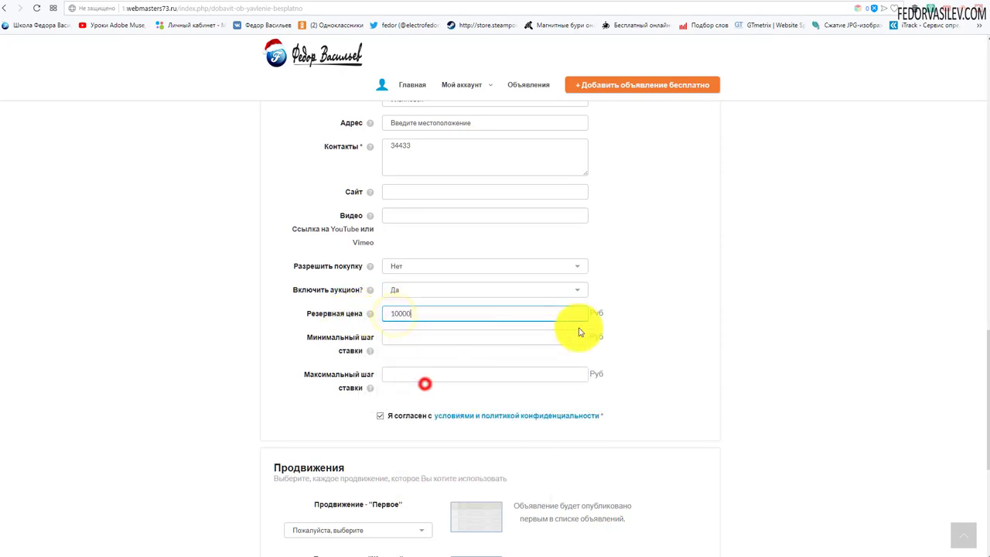
left_click(652, 292)
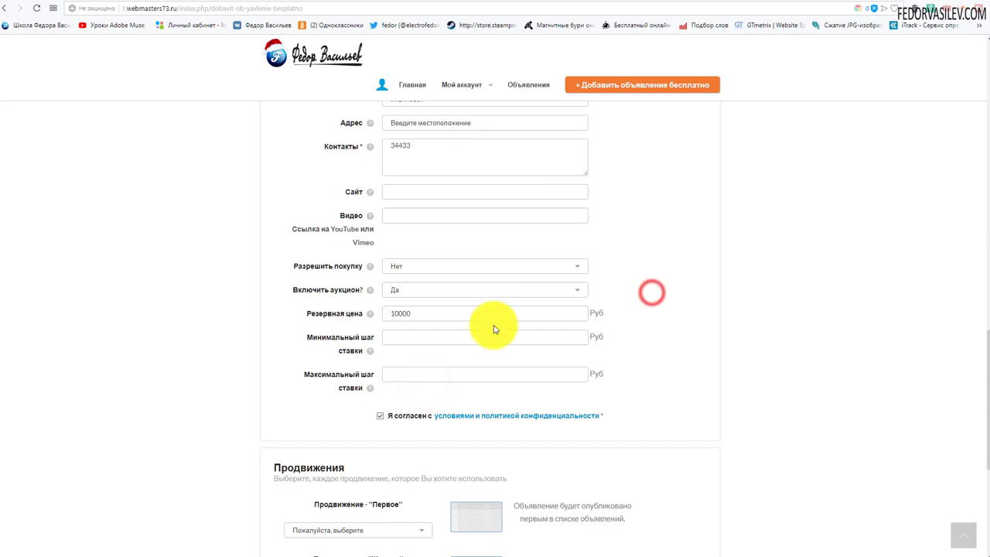
left_click(401, 340)
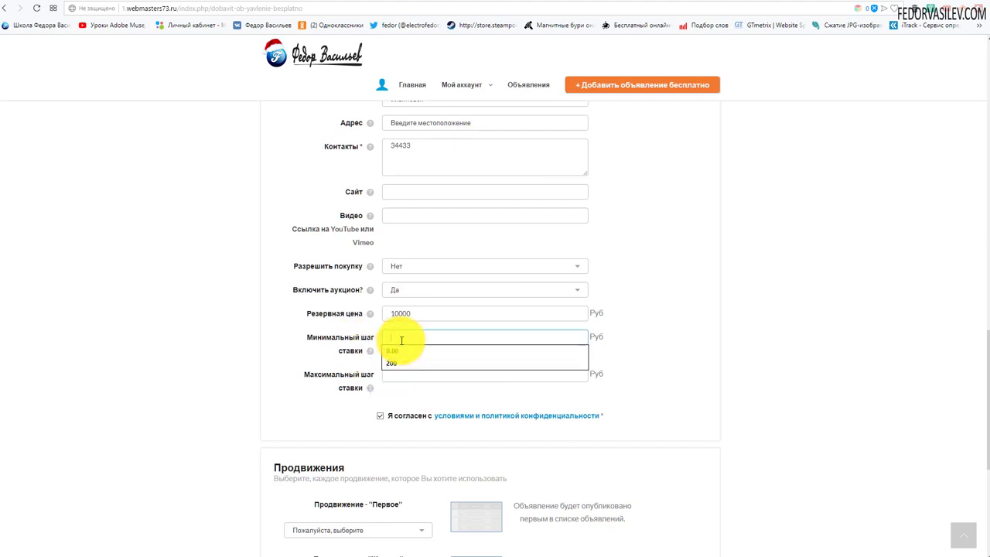
key("Down")
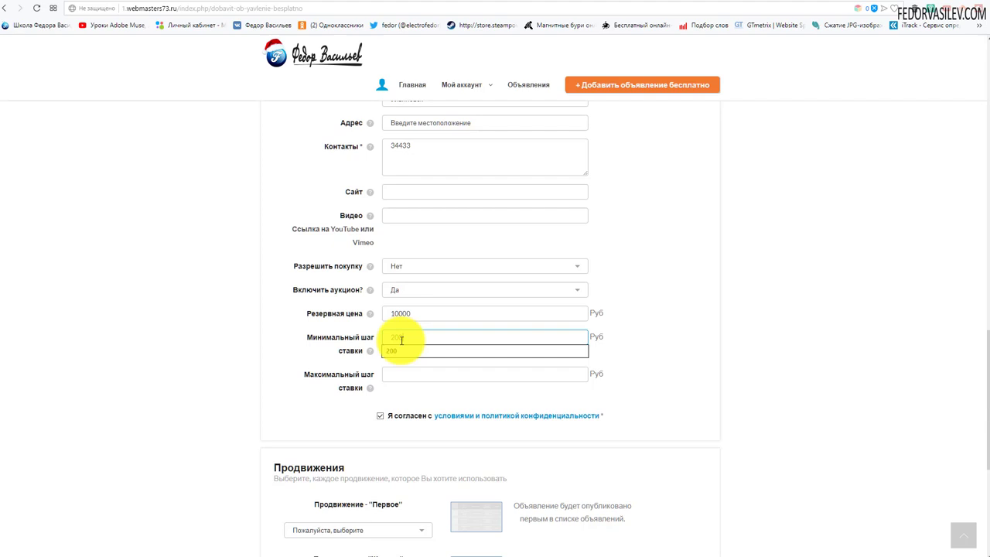
left_click(632, 322)
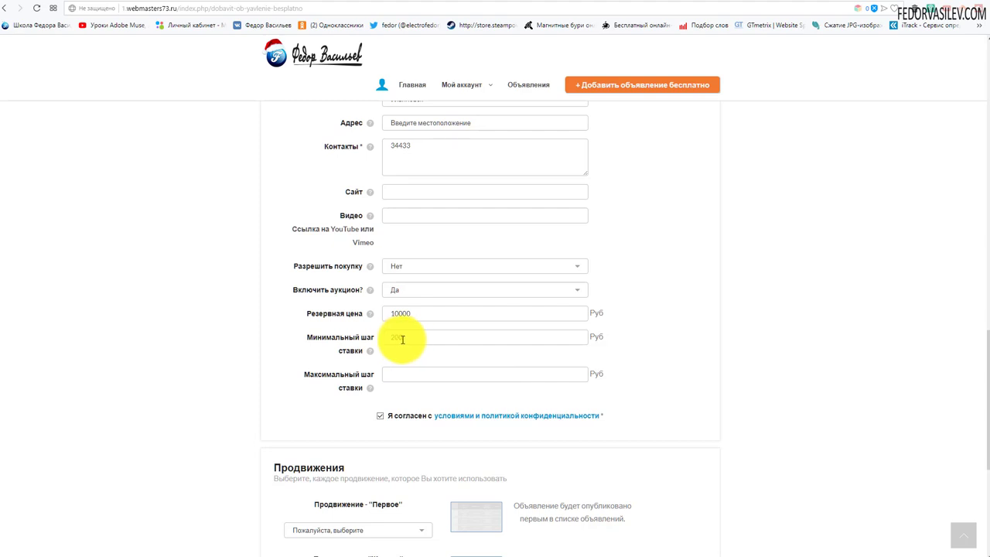
Set the Максимальный шаг ставки to 400 Руб and save the new listing.
left_click(393, 373)
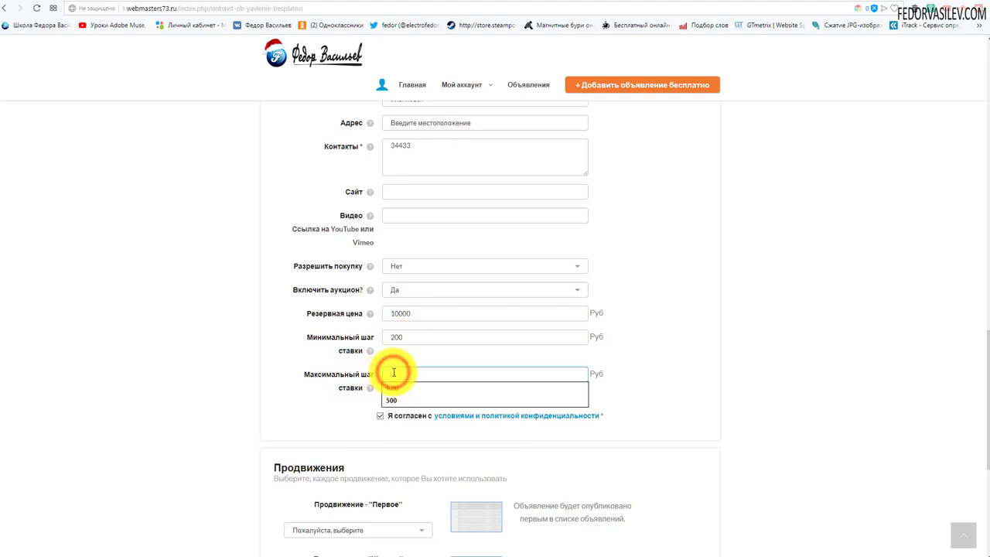
left_click(393, 373)
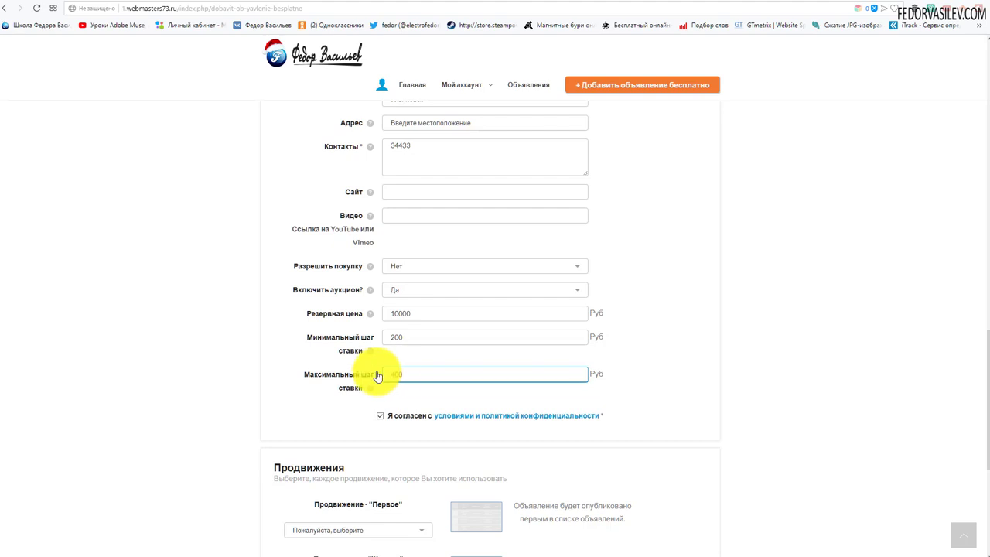
type("500")
scroll(580, 317, "down", 4)
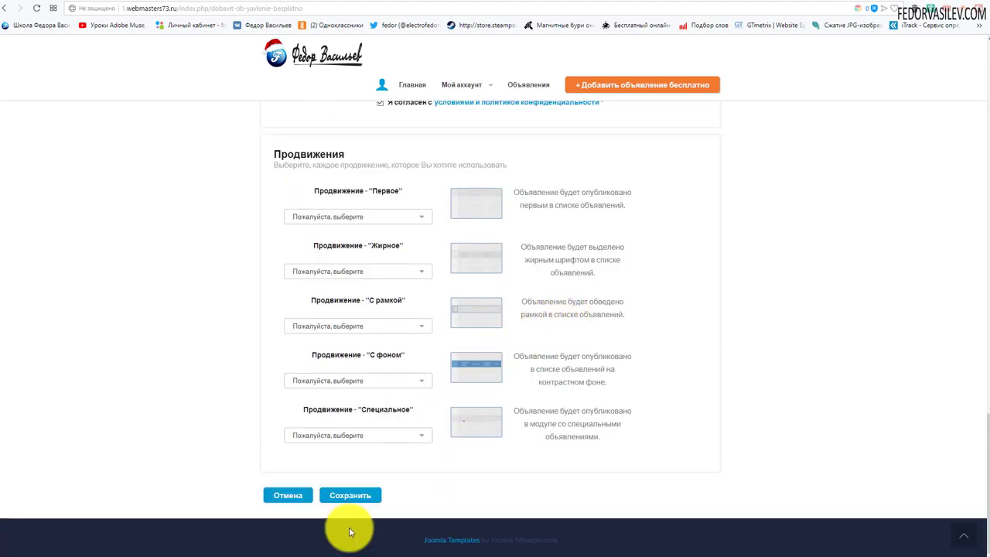
left_click(359, 497)
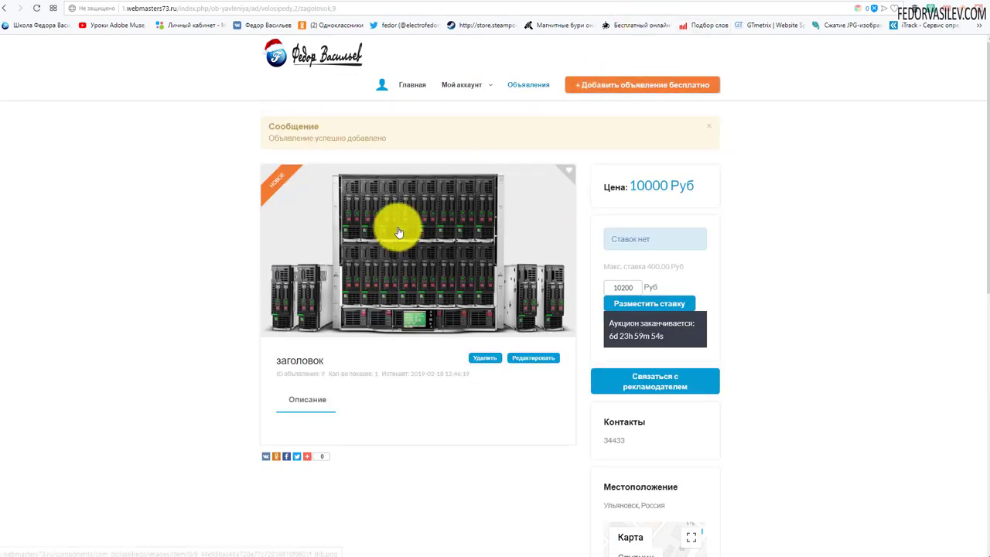
Switch to the Joomla administrator and open the notification section of DJ-Classifieds' global settings.
left_click(639, 3)
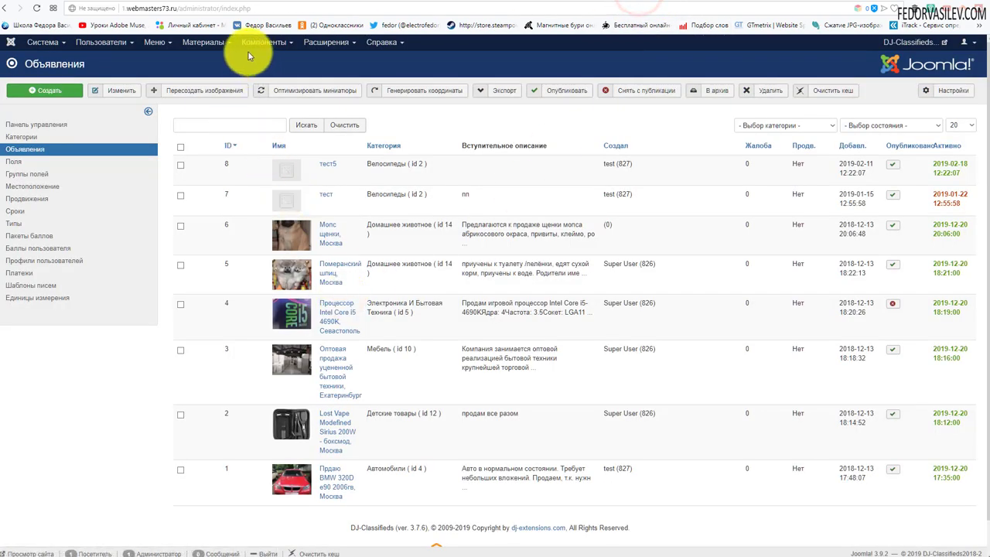
left_click(37, 123)
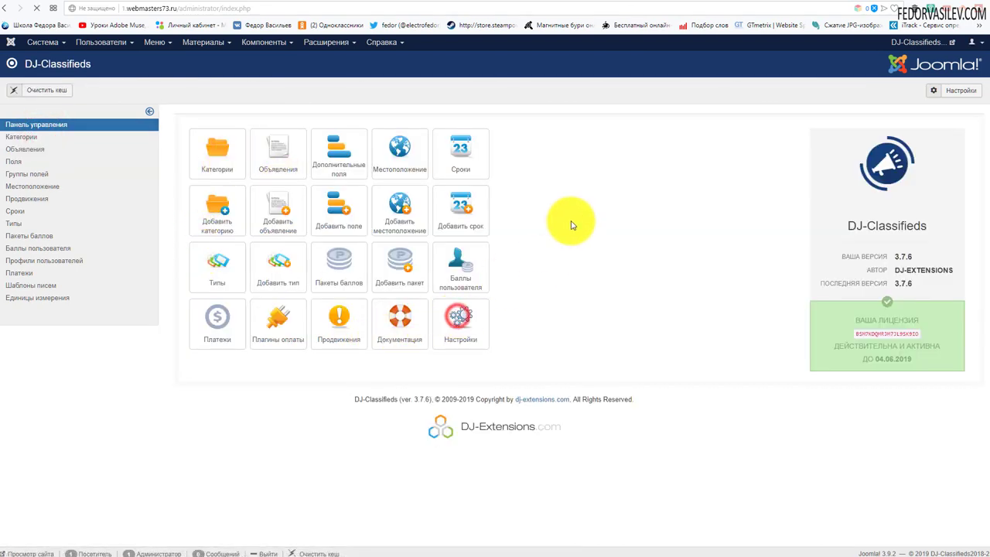
left_click(437, 199)
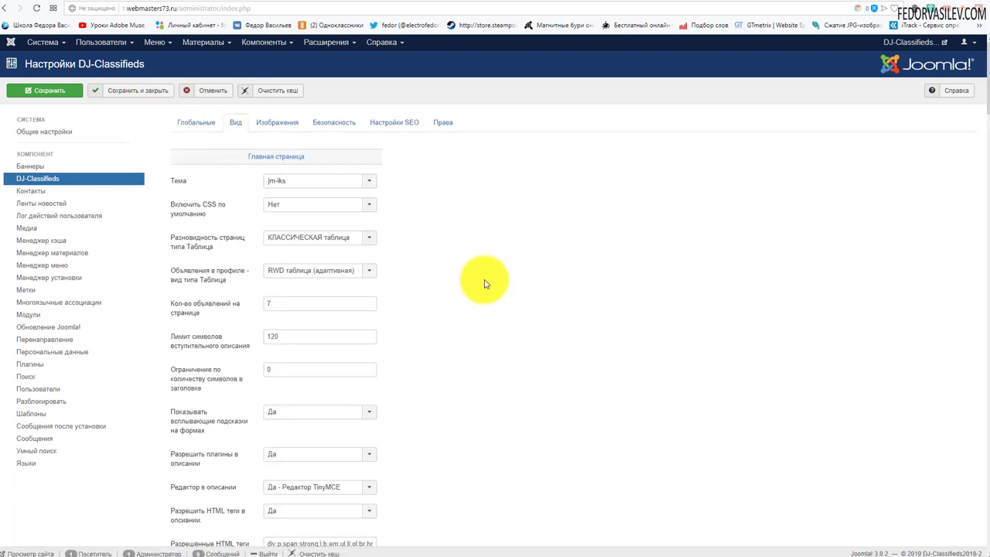
left_click(197, 124)
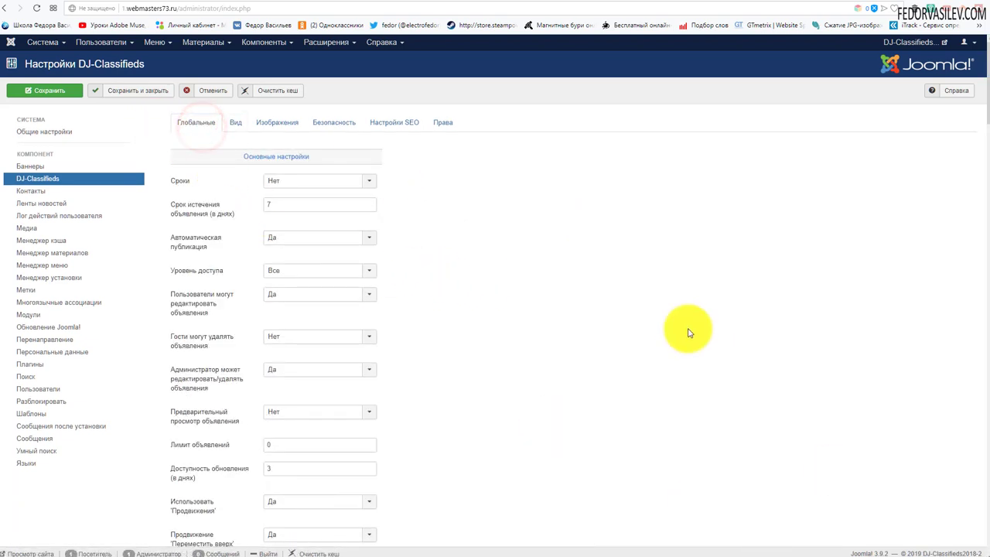
scroll(696, 387, "down", 10)
scroll(731, 363, "down", 10)
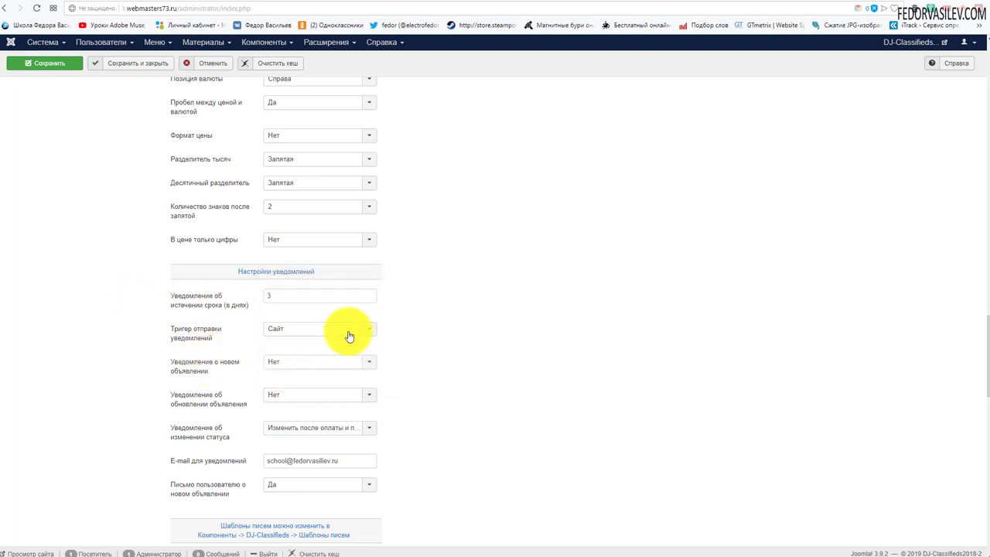
Examine the notification settings, including the options and description of Тригер отправки уведомлений, and the date settings that follow.
left_click(358, 331)
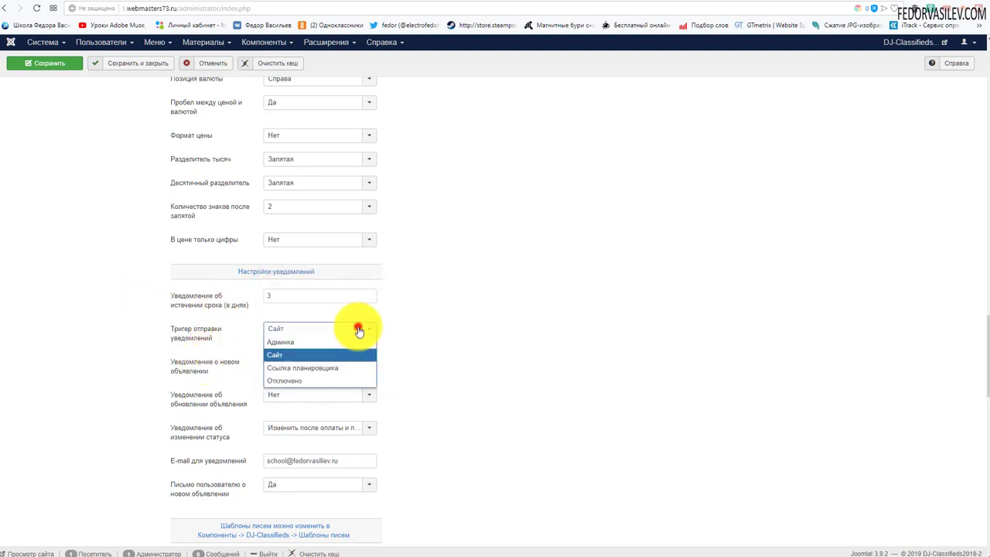
left_click(188, 336)
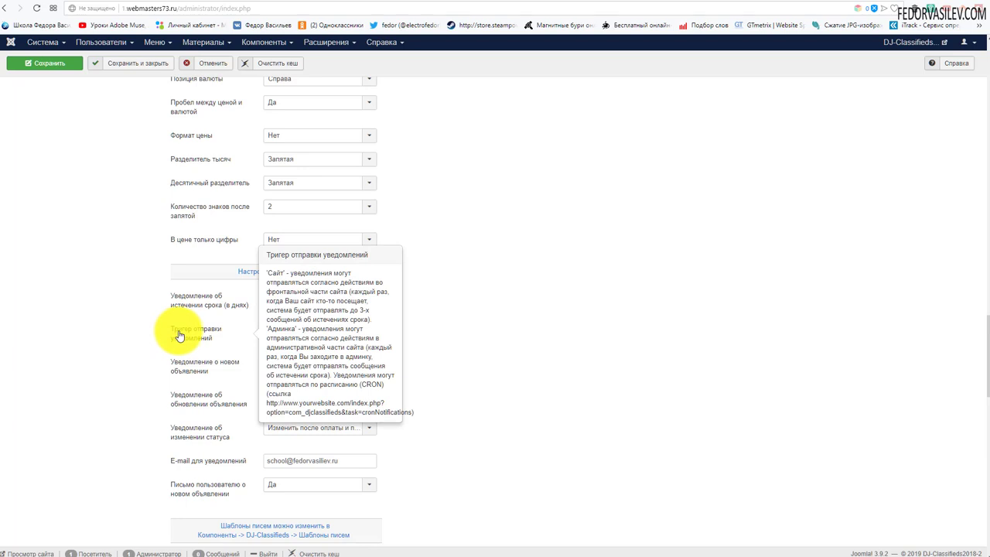
left_click(334, 324)
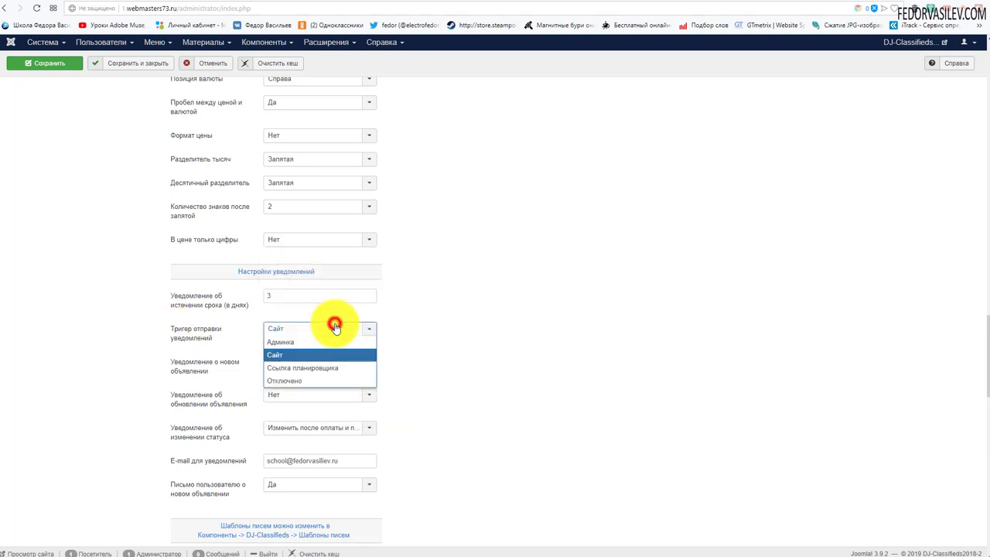
left_click(453, 331)
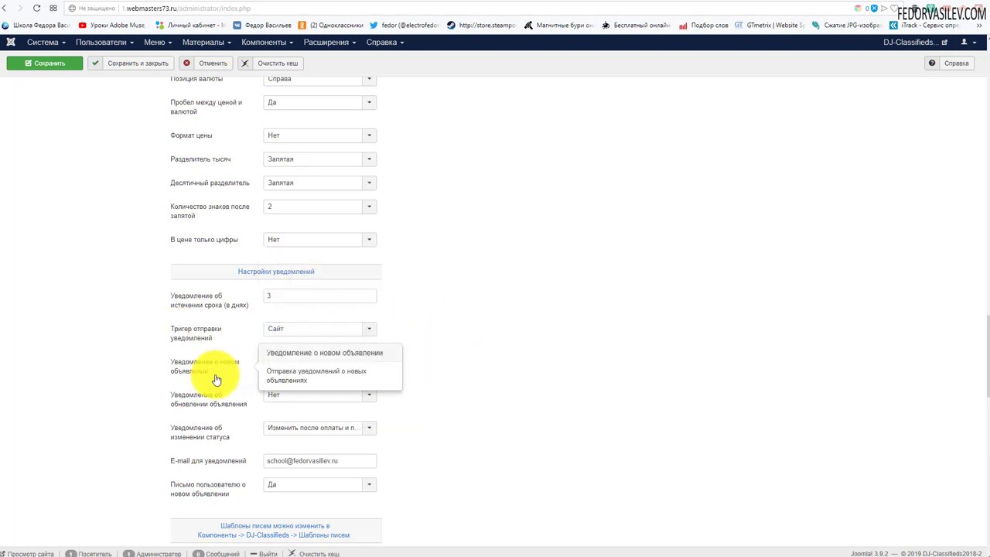
scroll(471, 380, "down", 1)
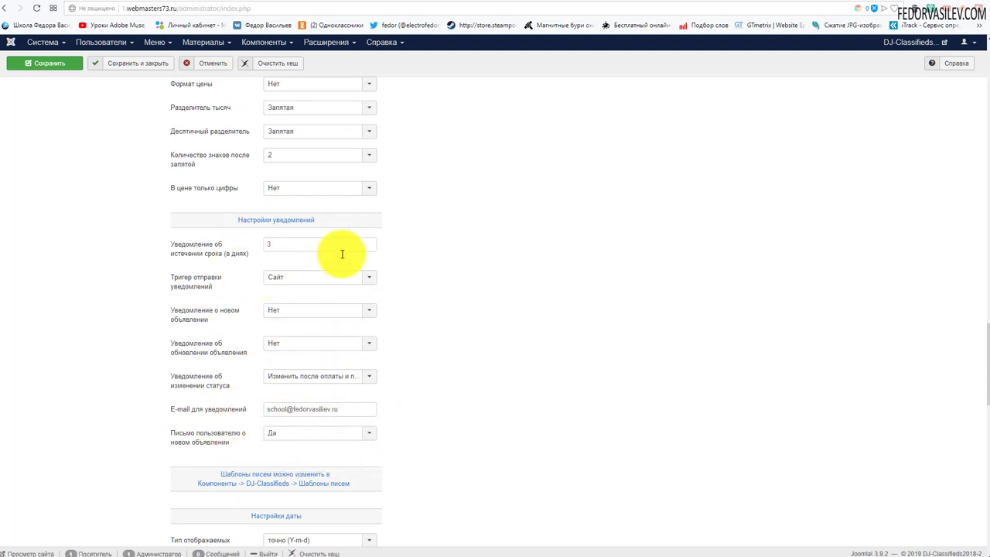
scroll(342, 254, "down", 3)
scroll(359, 265, "up", 2)
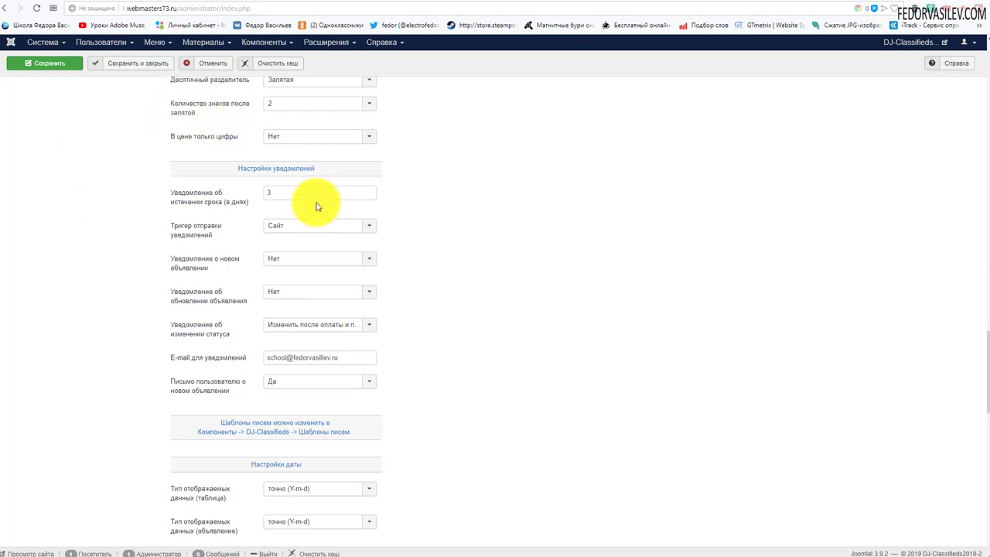
scroll(258, 156, "down", 2)
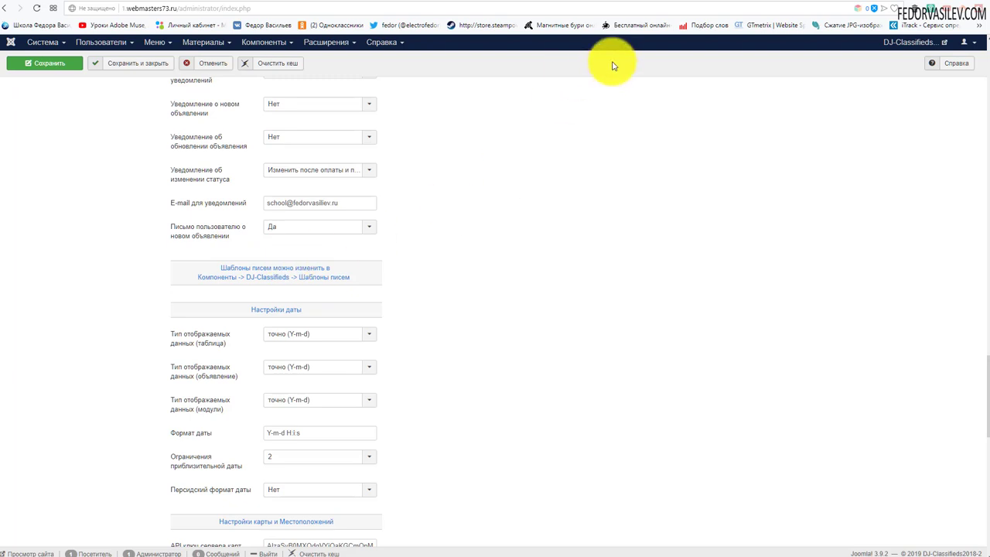
Return to the published заголовок listing on the site, review its page and try to place a bid of 10200 Руб.
left_click(678, 2)
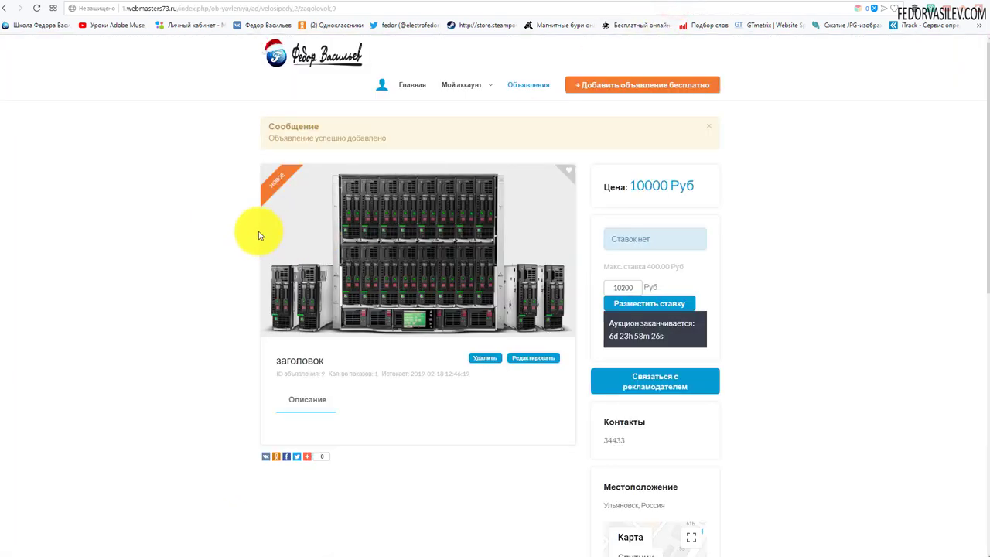
left_click(310, 131)
left_click(137, 179)
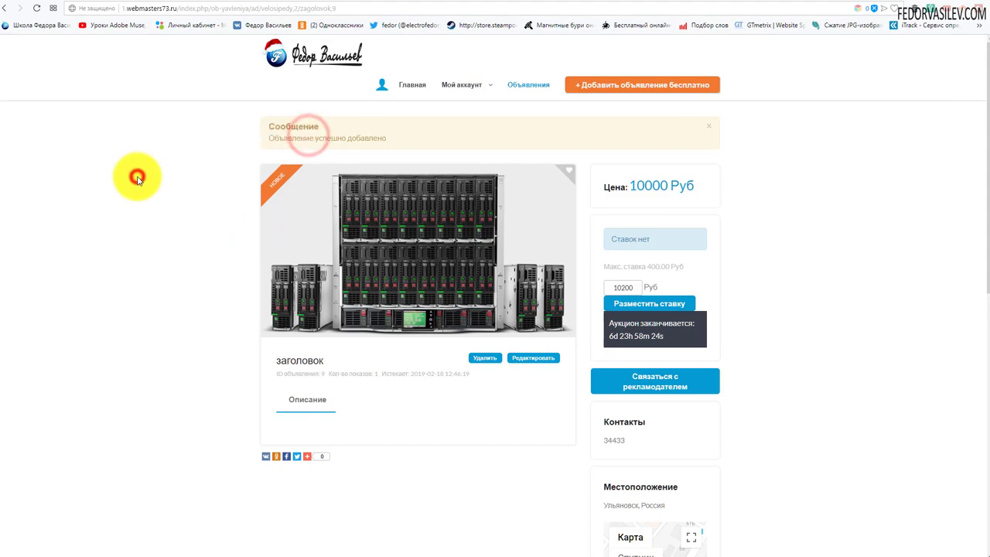
scroll(137, 179, "down", 7)
scroll(137, 181, "up", 4)
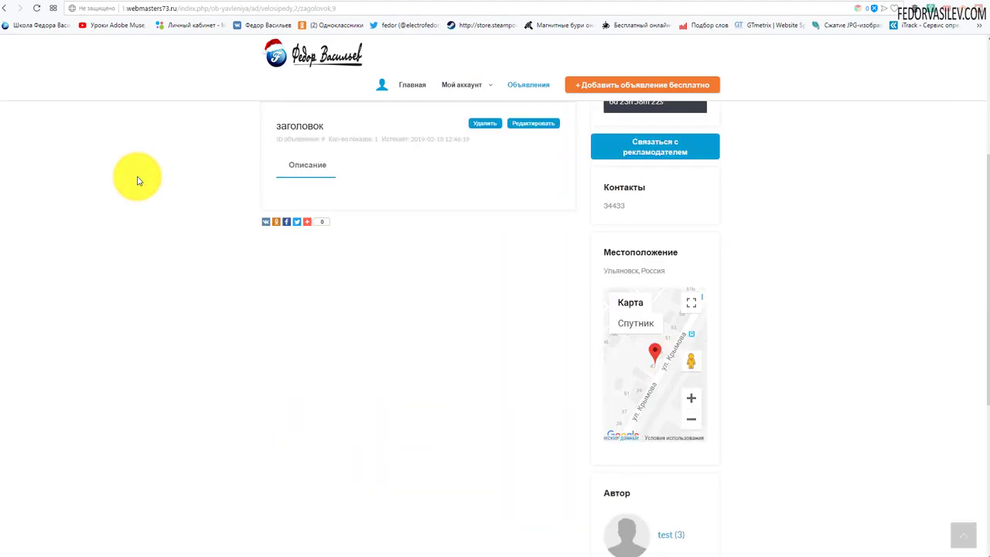
scroll(137, 179, "up", 3)
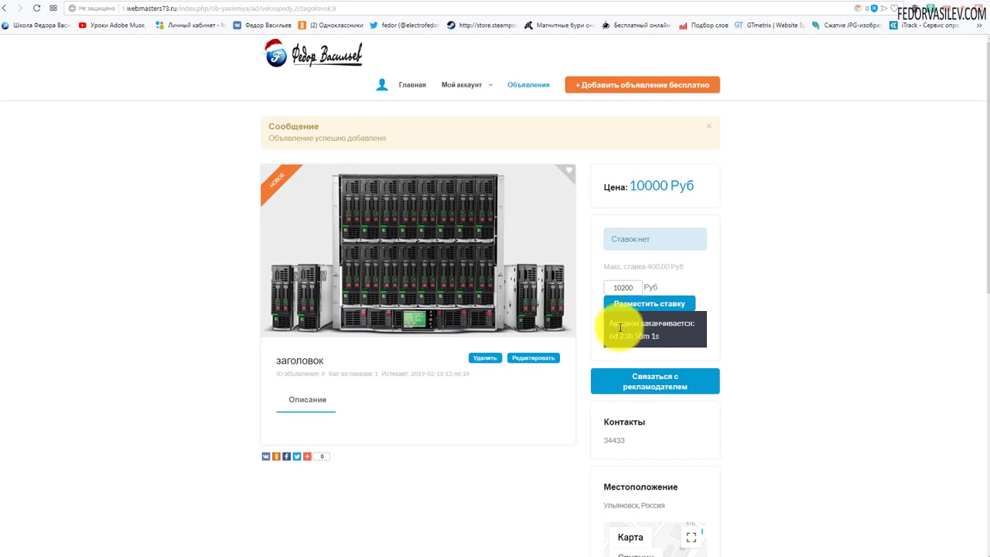
left_click(632, 301)
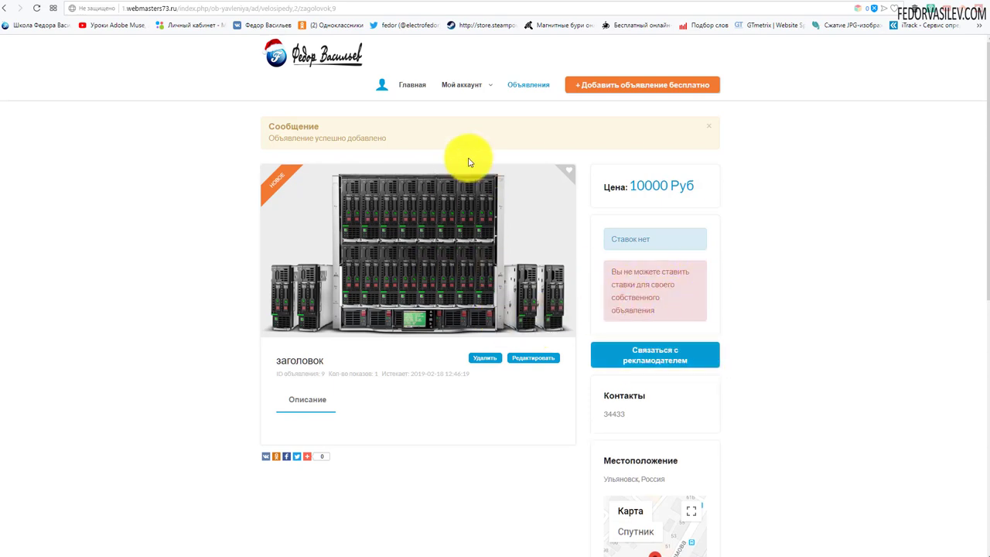
Open the Объявления page and look through the listing cards, including the new заголовок auction.
mouse_move(446, 87)
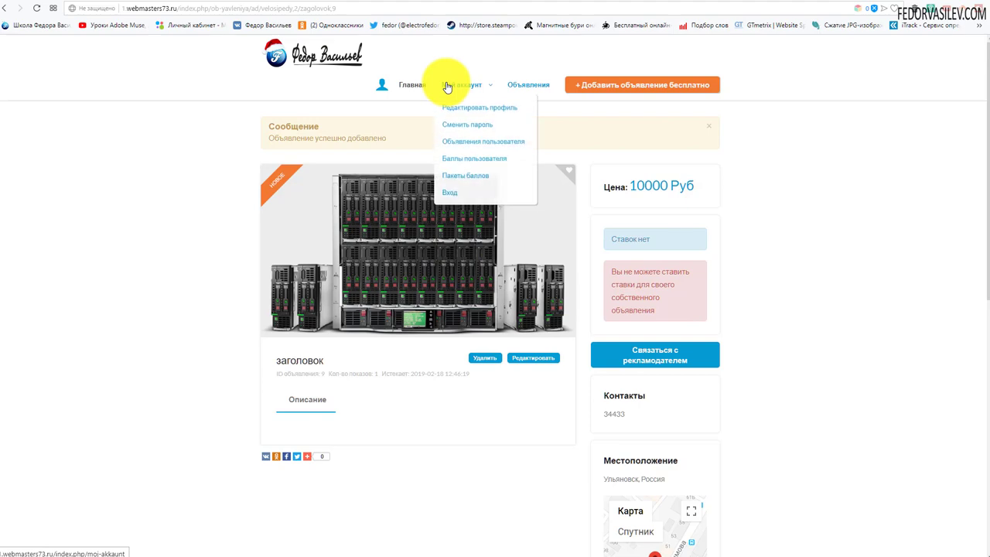
left_click(516, 85)
scroll(514, 194, "down", 4)
scroll(514, 193, "down", 1)
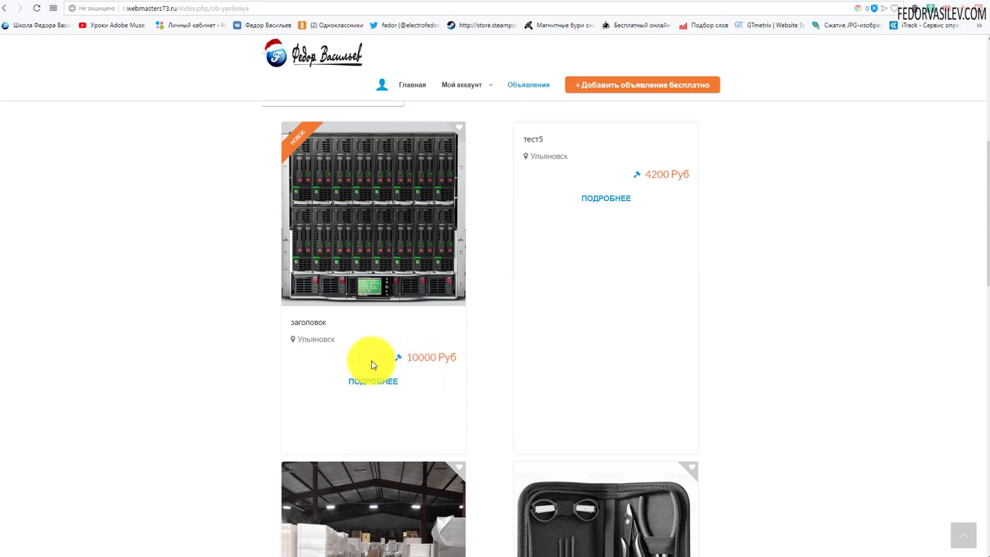
scroll(364, 205, "down", 3)
scroll(368, 257, "up", 8)
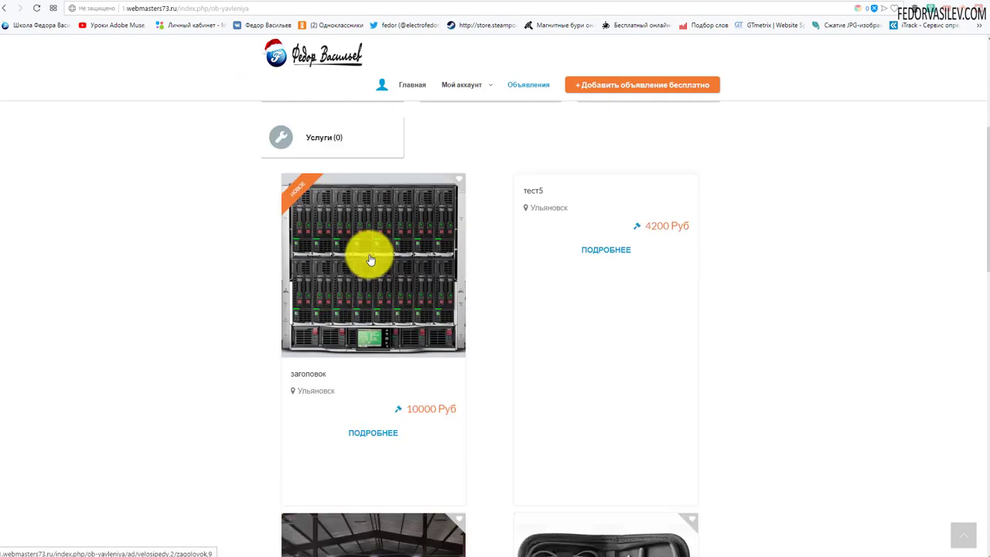
Log out of the current site account and open the login form.
mouse_move(464, 86)
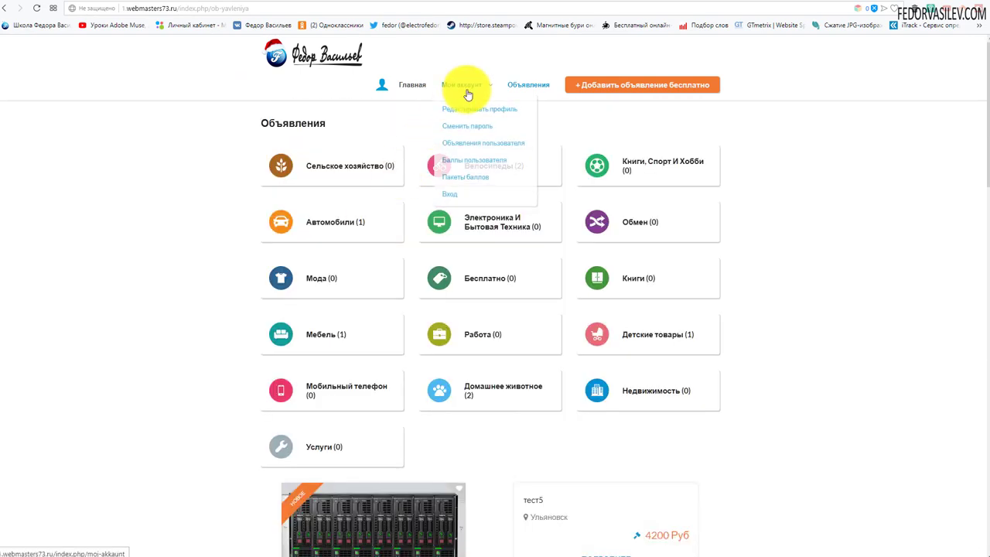
left_click(455, 191)
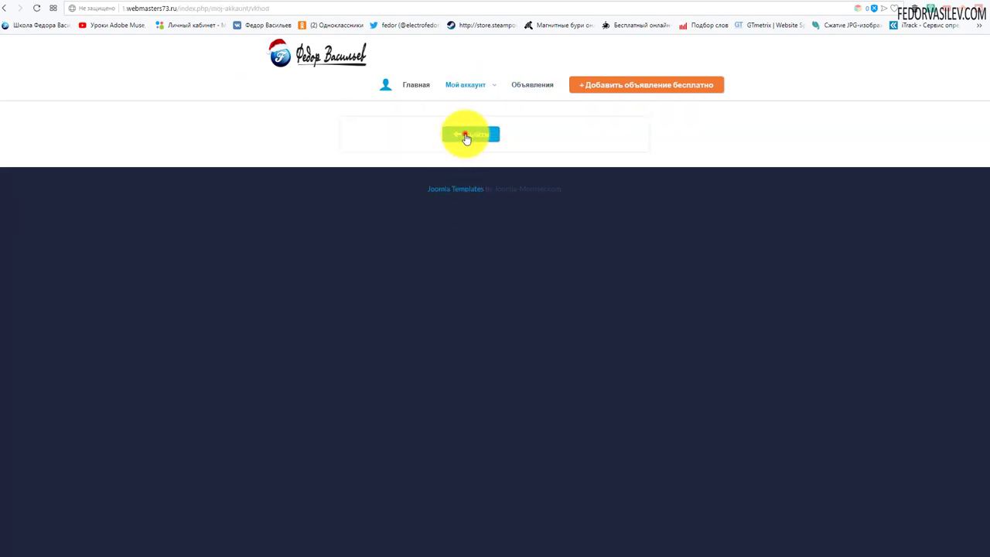
left_click(465, 134)
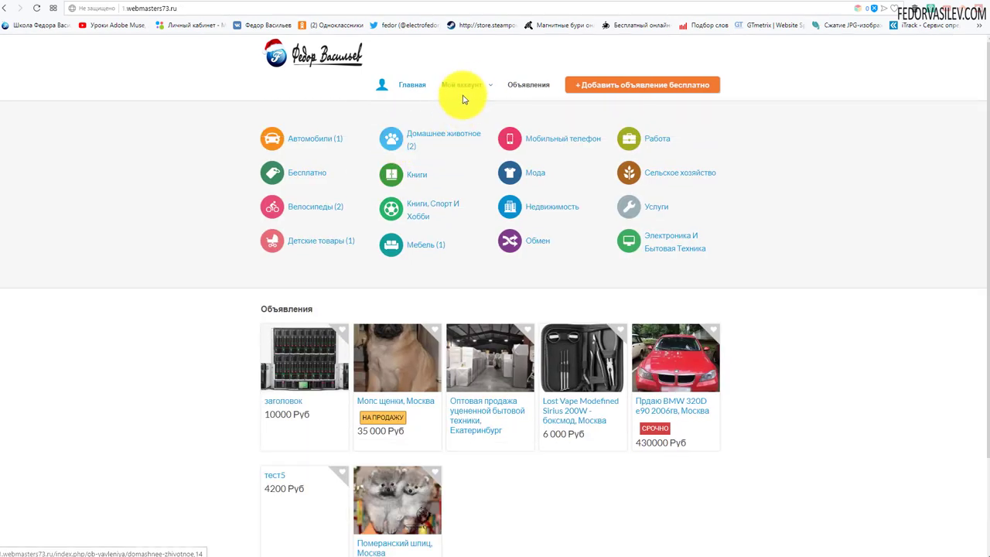
mouse_move(464, 99)
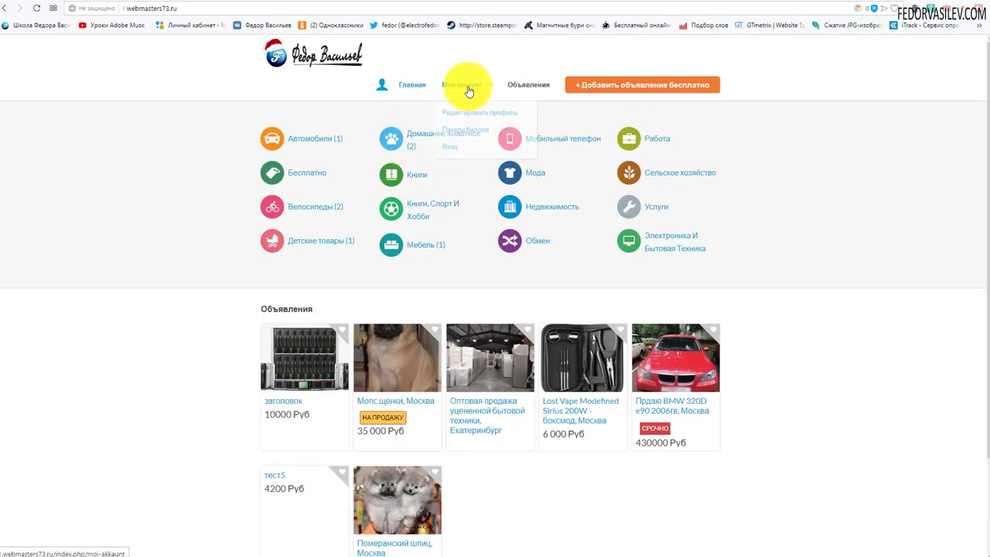
left_click(455, 140)
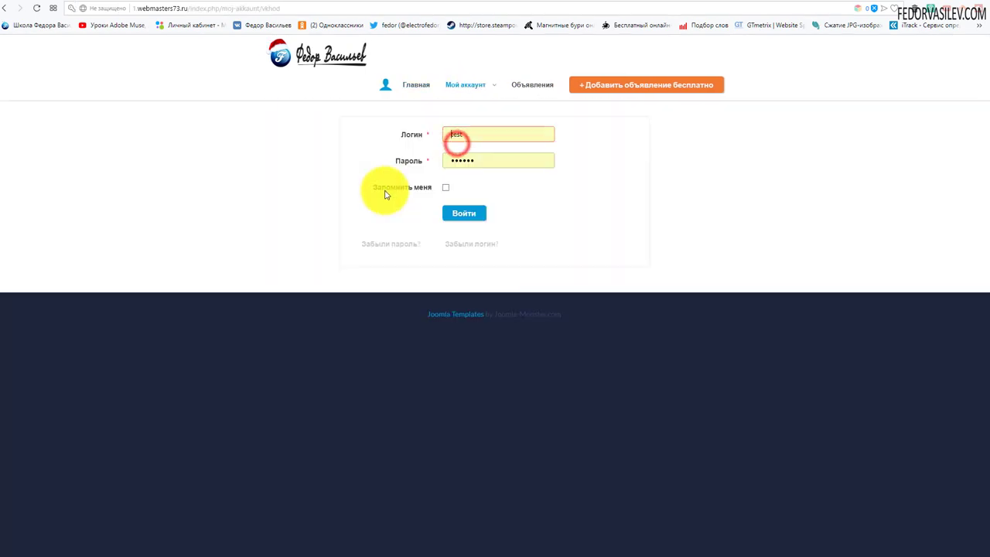
Log in to the site with the saved credentials of the admin account.
left_click(465, 135)
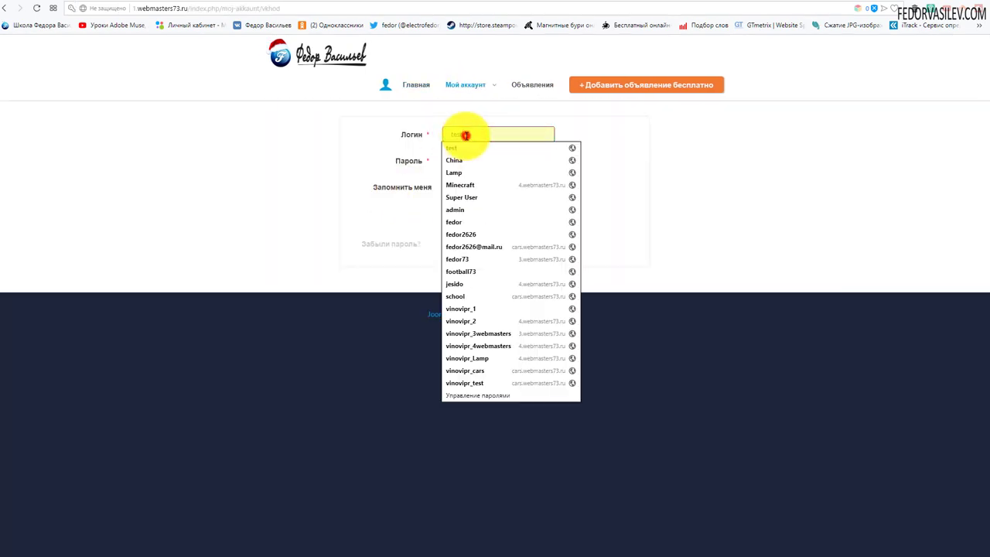
left_click(459, 209)
left_click(471, 207)
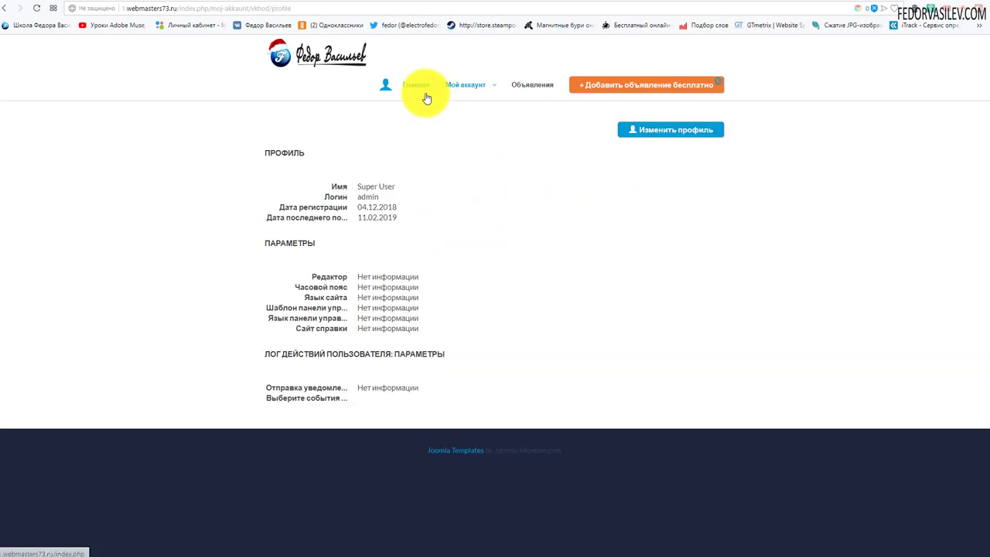
Open the заголовок auction from the Объявления page and place a bid of 10200 Руб.
left_click(515, 84)
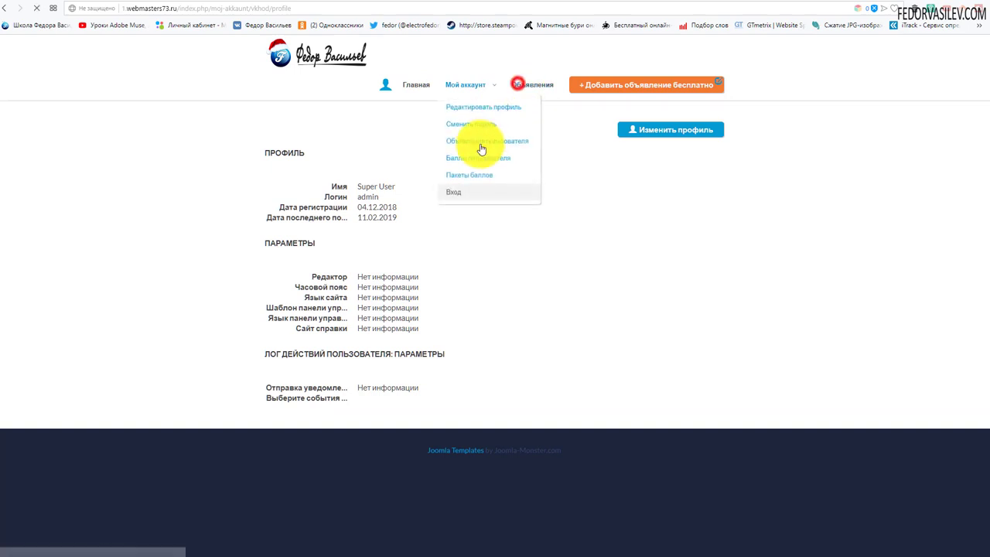
scroll(467, 171, "down", 4)
left_click(378, 243)
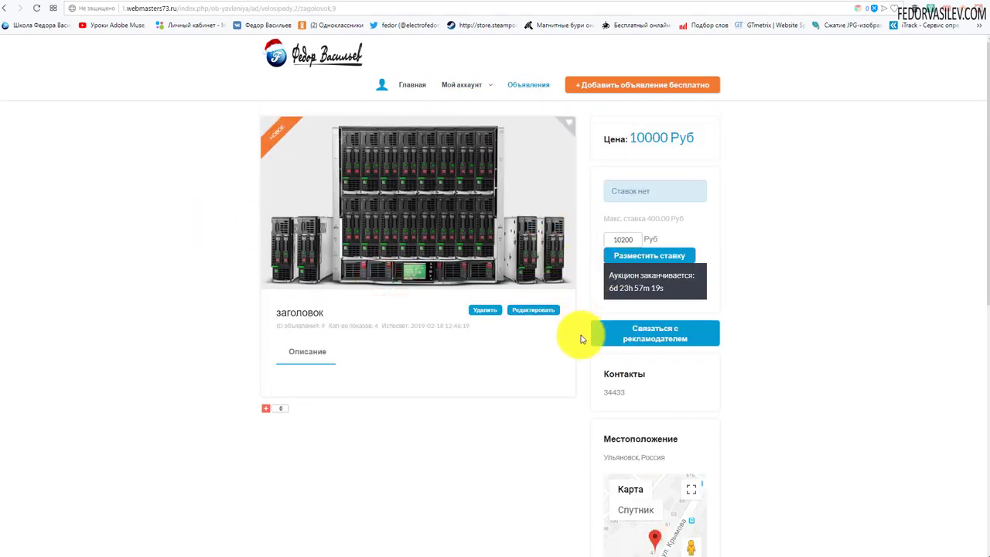
left_click(642, 260)
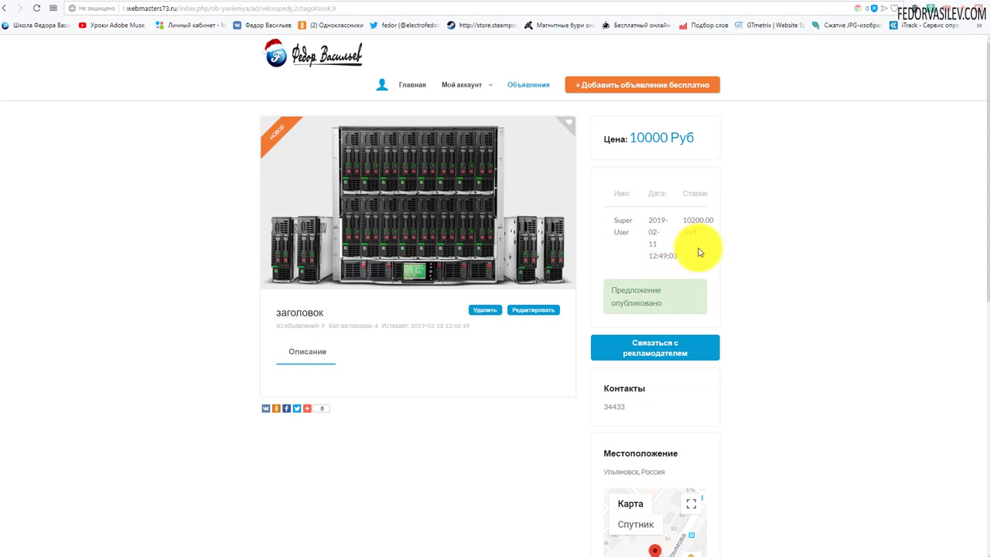
triple_click(623, 232)
left_click(713, 249)
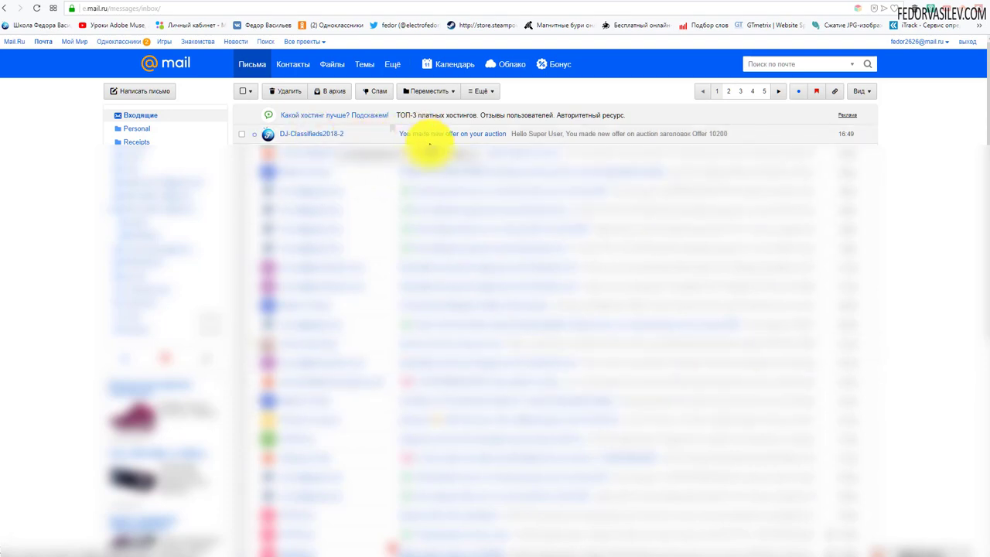
Read the "You made new offer on your auction" e-mail in Mail.Ru and follow its заголовок link.
left_click(470, 138)
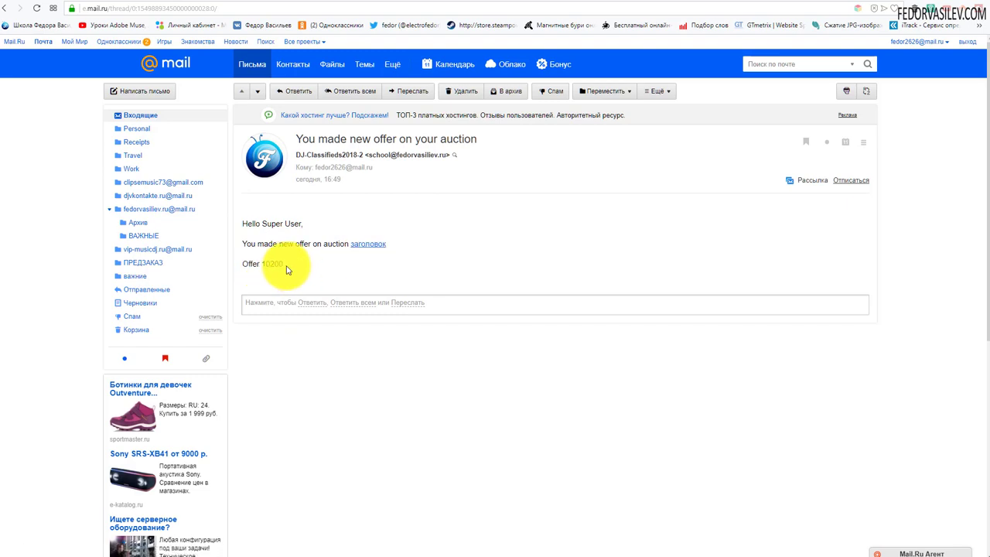
left_click(367, 244)
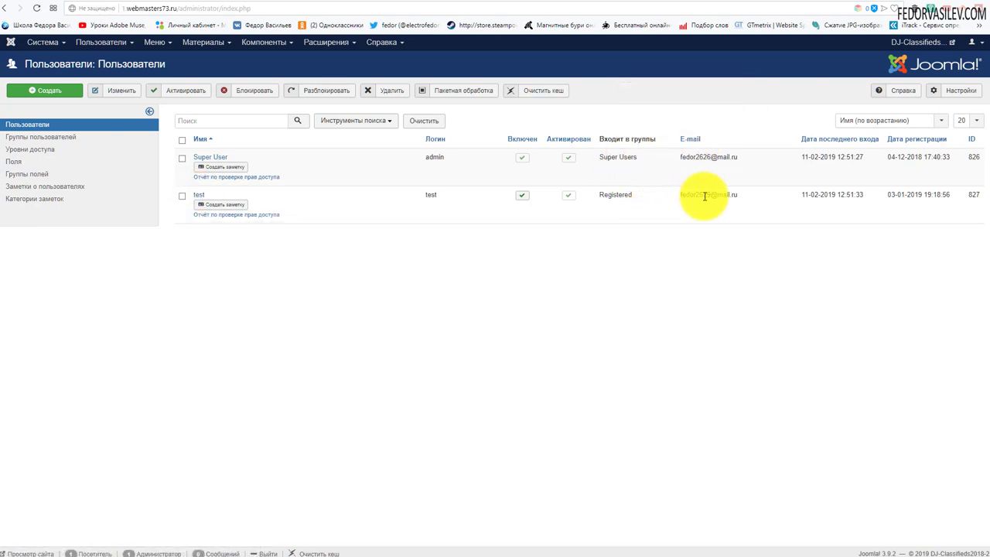
Check the e-mail address assigned to the test account in the Joomla Пользователи list.
left_click_drag(739, 195, 682, 198)
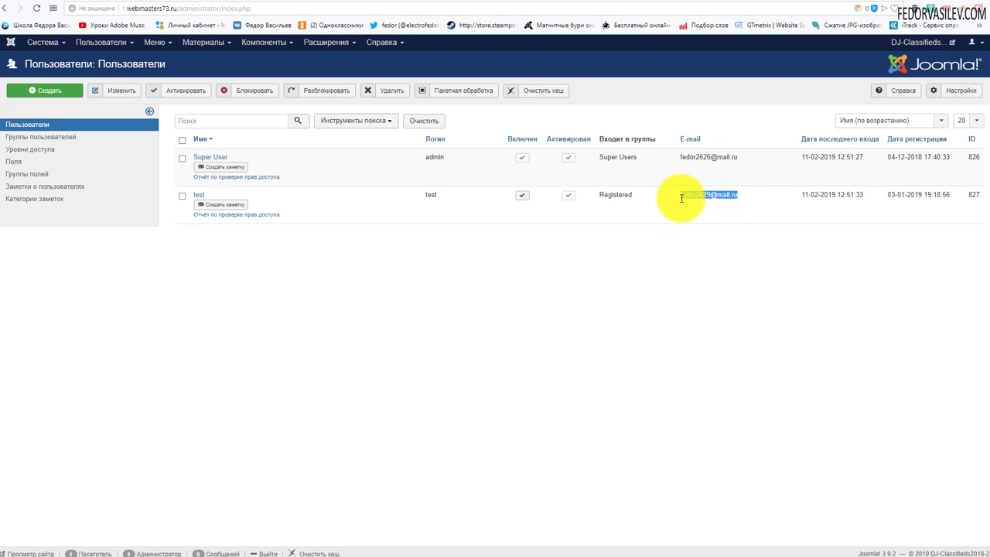
left_click(712, 214)
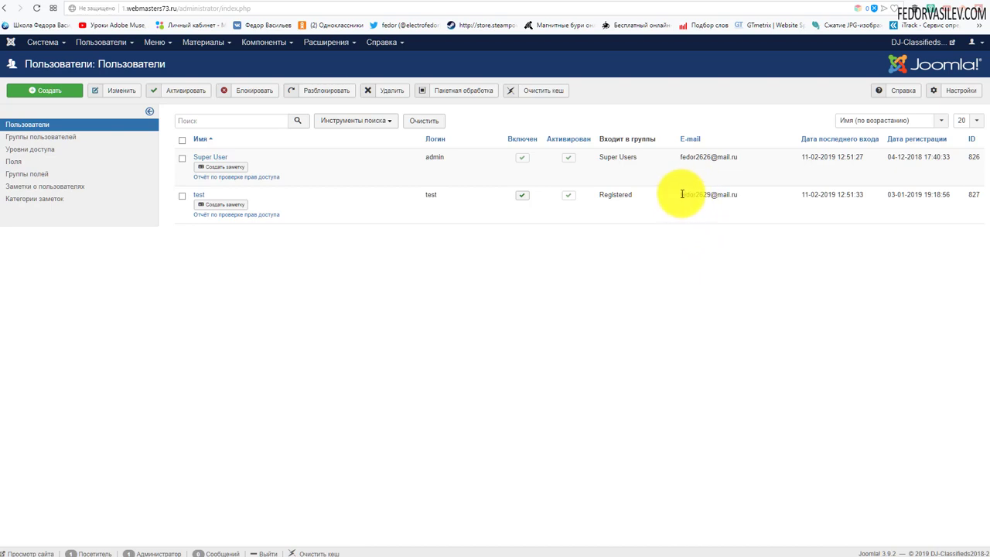
left_click_drag(677, 196, 747, 195)
left_click(711, 216)
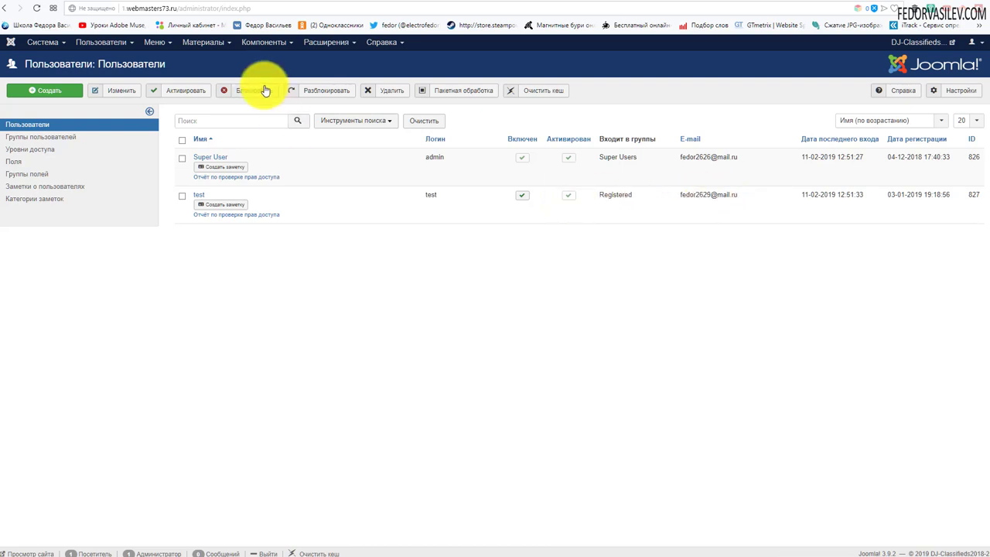
Return to the заголовок listing on the site and review the placed bid with its delete option.
left_click(680, 2)
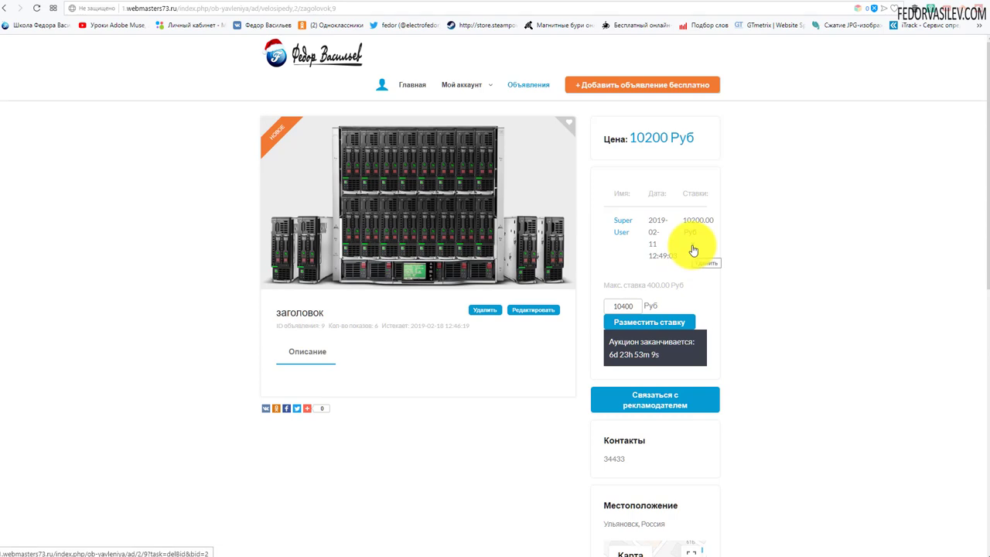
mouse_move(476, 85)
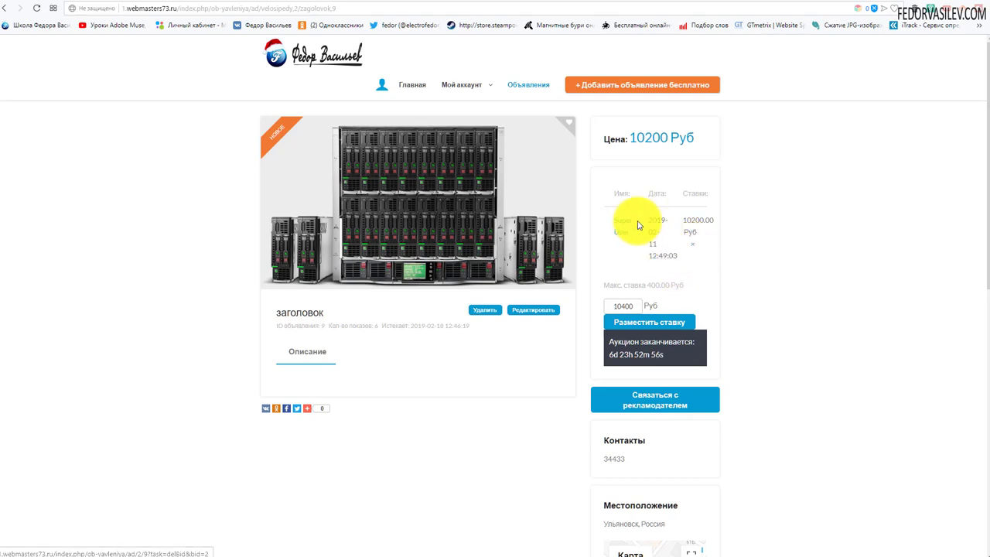
Open the заголовок listing for editing in the DJ-Classifieds administration and view its Аукционы settings and current bids.
left_click(651, 3)
left_click(273, 43)
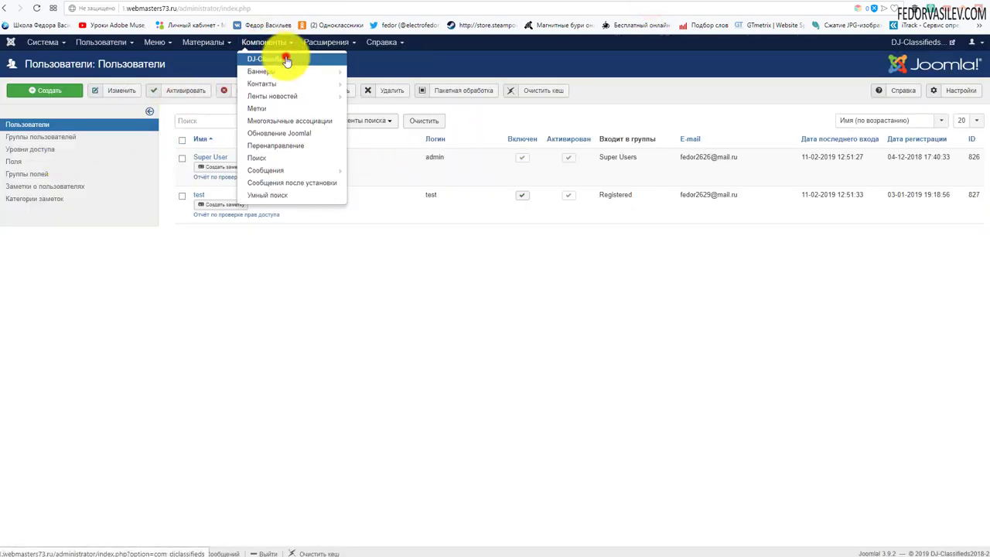
left_click(287, 61)
left_click(276, 151)
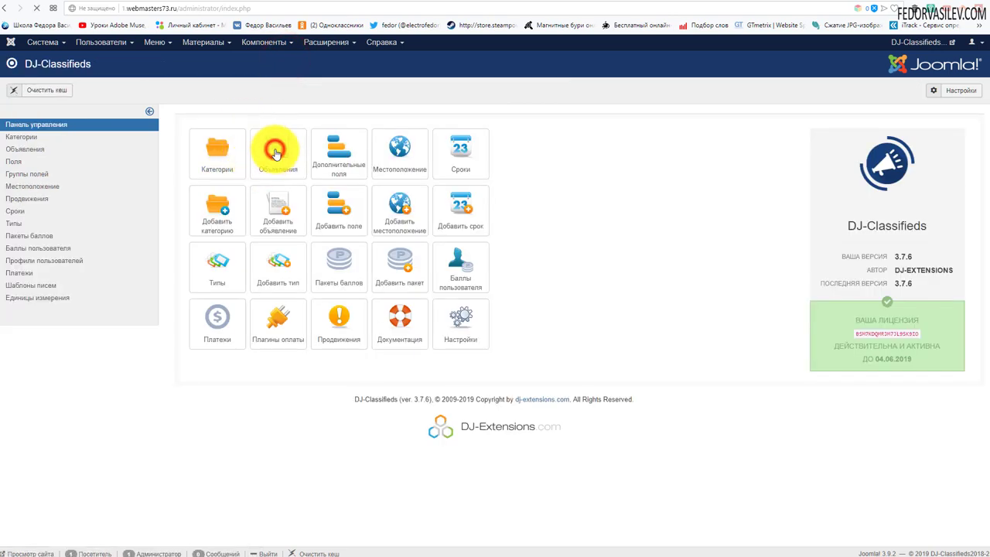
left_click(291, 176)
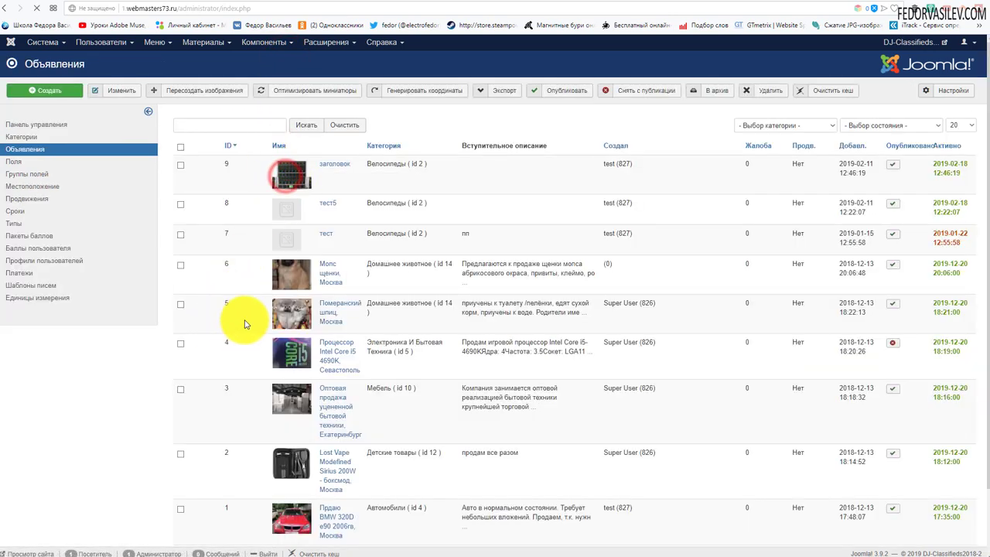
left_click(447, 123)
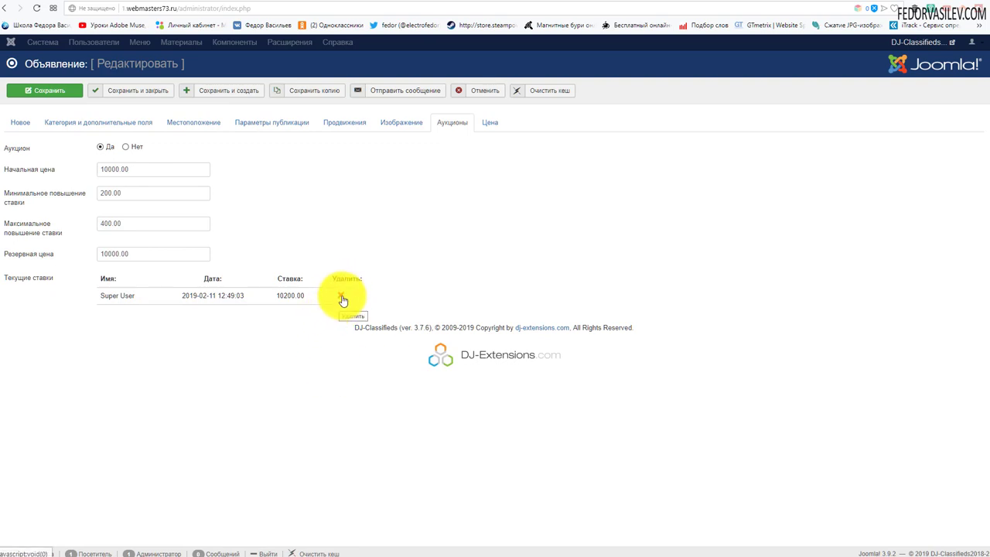
Compare the auction data with the listing's public page and close the listing editor without saving.
left_click(677, 3)
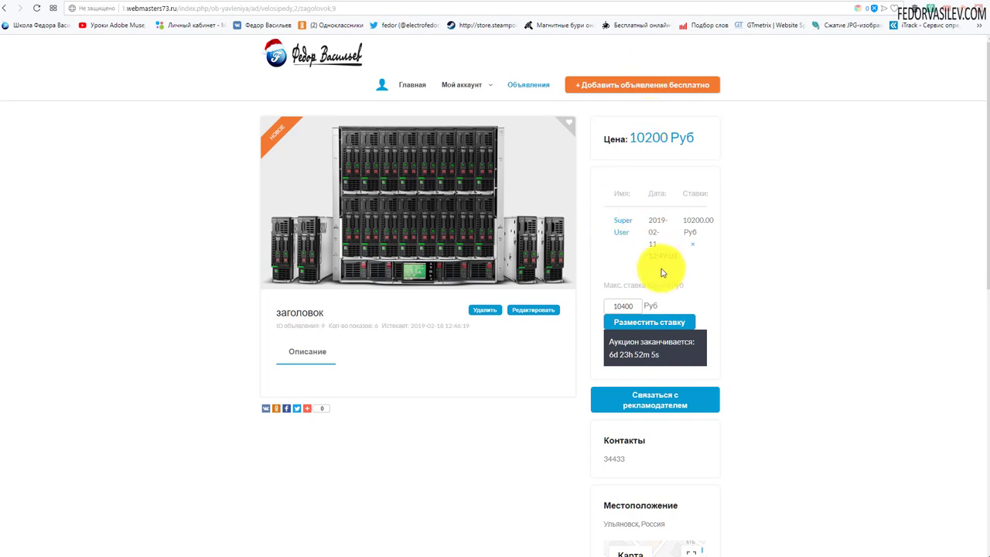
left_click(648, 1)
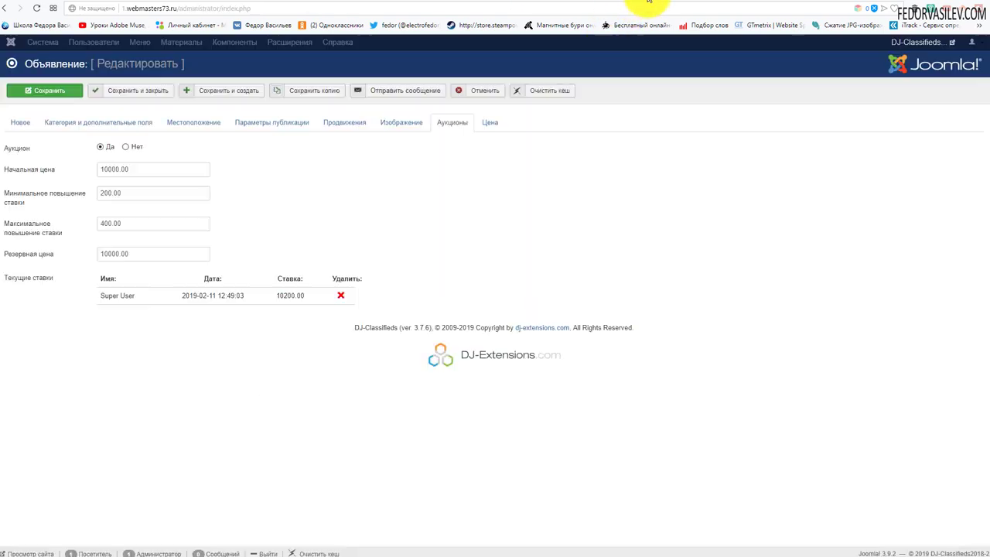
left_click(472, 91)
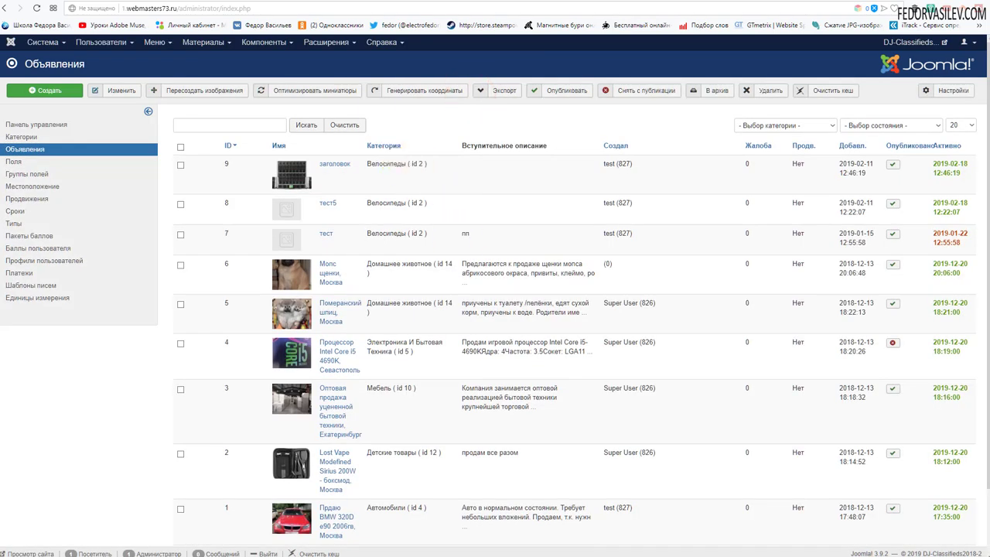
Set Позиция аукциона to По центру in the DJ-Classifieds listing page view settings and save.
left_click(63, 128)
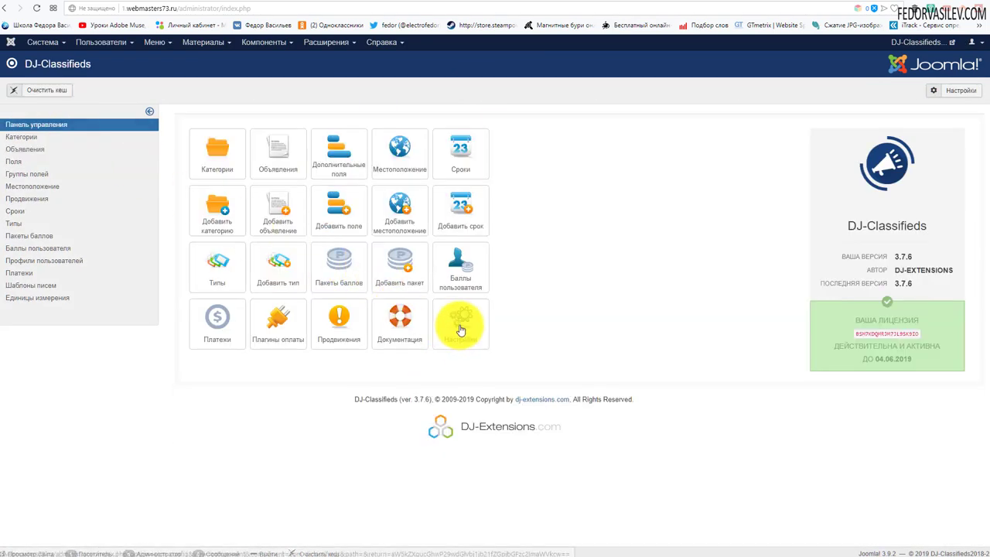
left_click(461, 324)
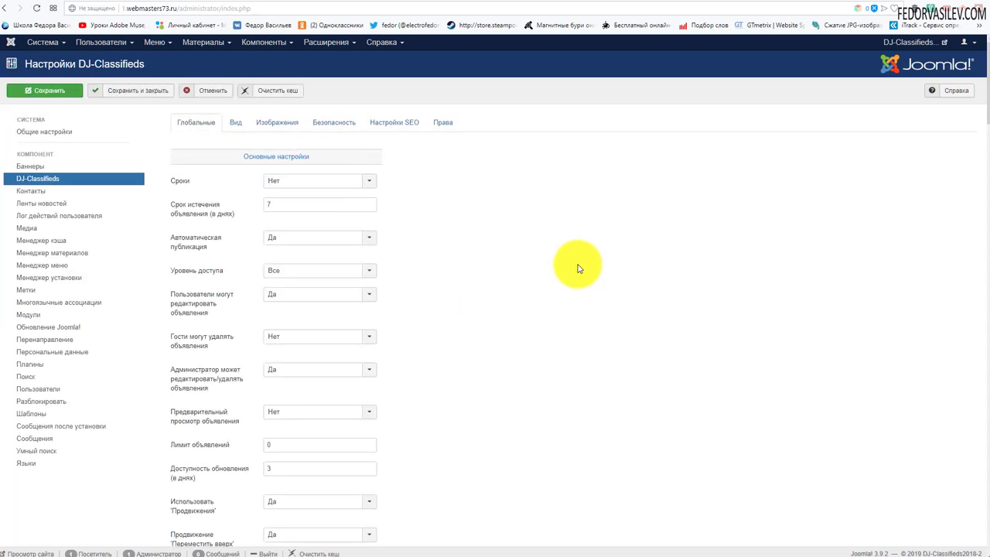
left_click(231, 122)
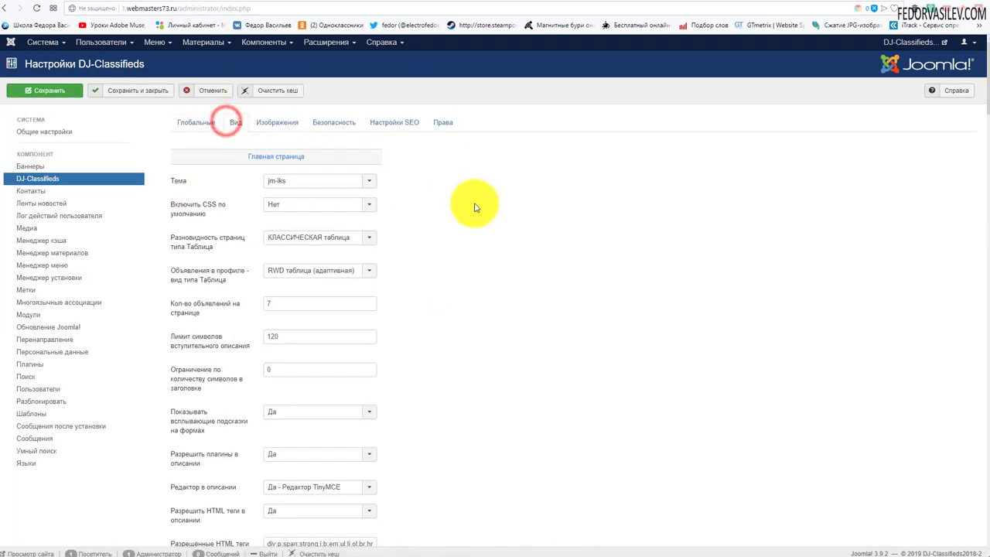
scroll(301, 261, "down", 8)
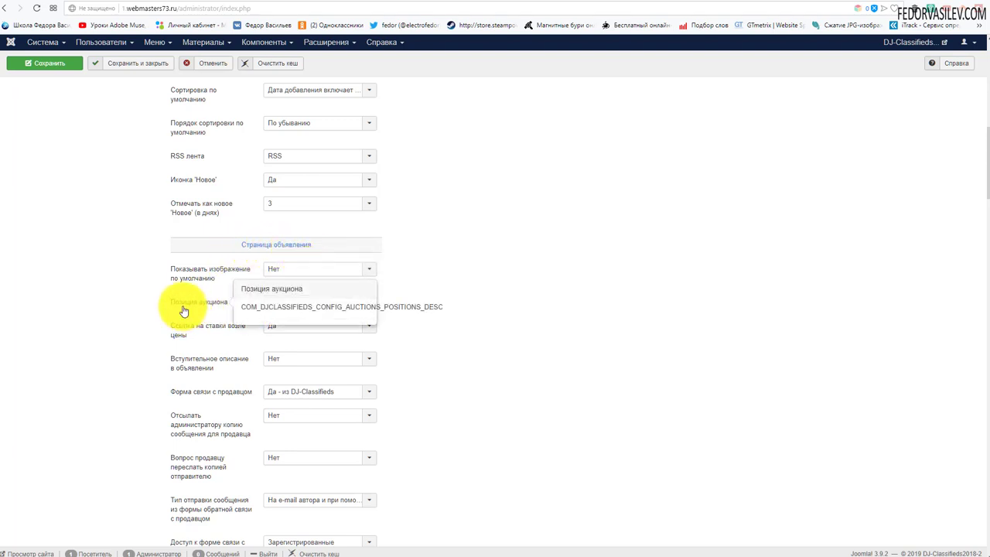
left_click(330, 307)
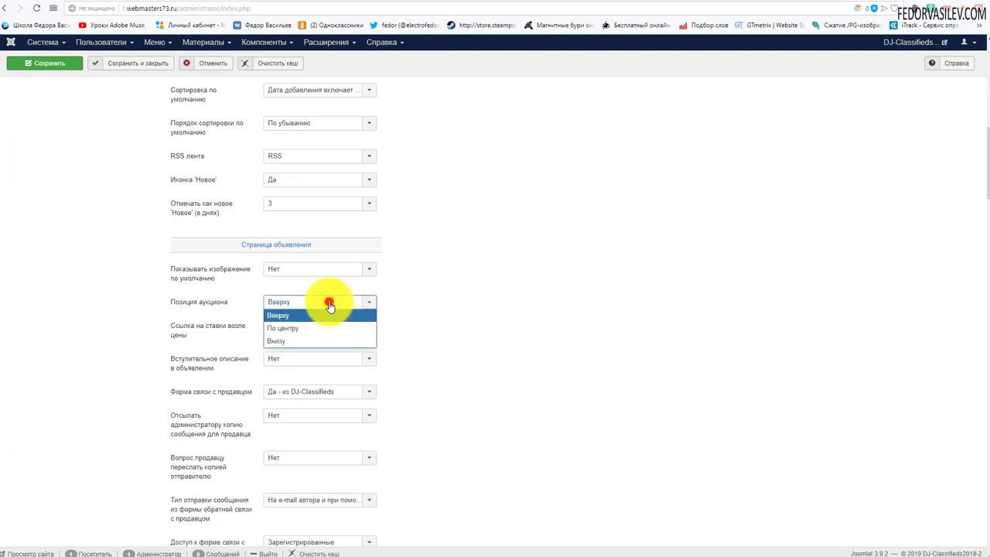
left_click(288, 336)
left_click(68, 66)
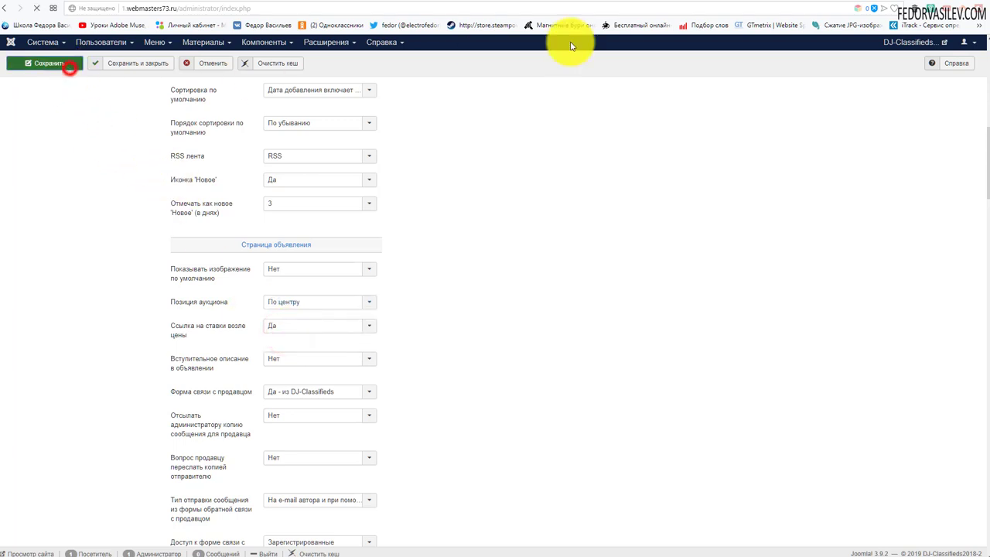
Review the repositioned Ставки block on the public заголовок listing page, including the bid amount, bid form and auction countdown.
left_click(677, 5)
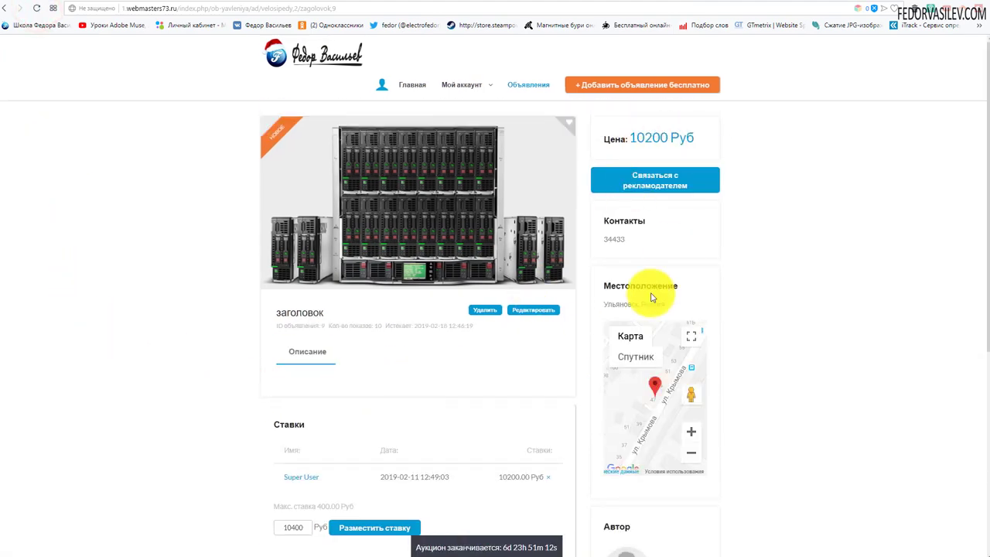
scroll(342, 283, "down", 3)
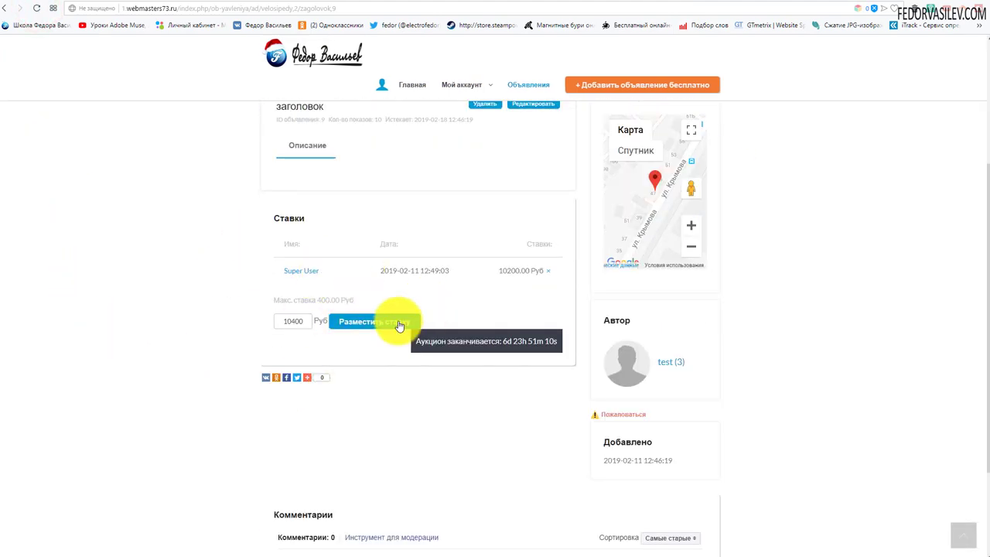
scroll(270, 285, "up", 2)
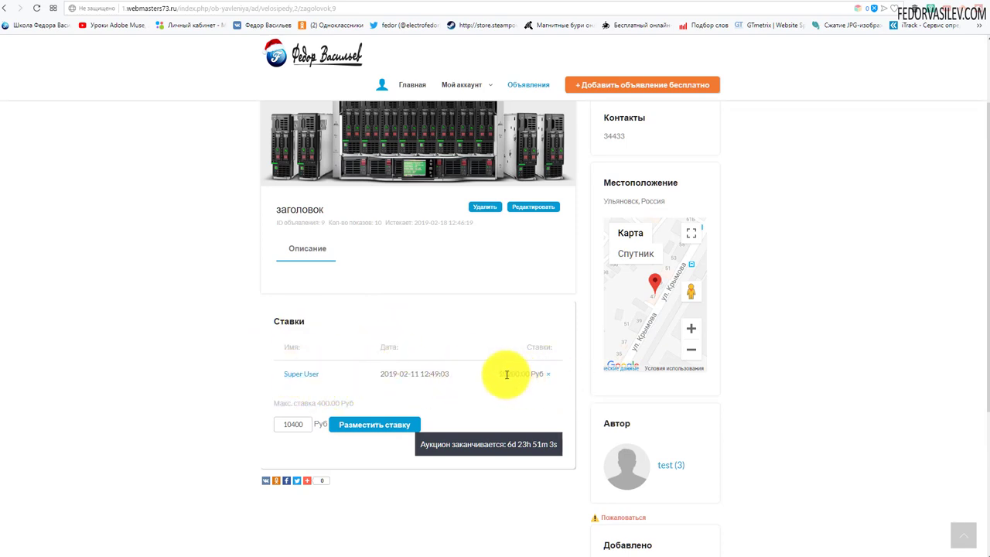
left_click_drag(526, 374, 507, 374)
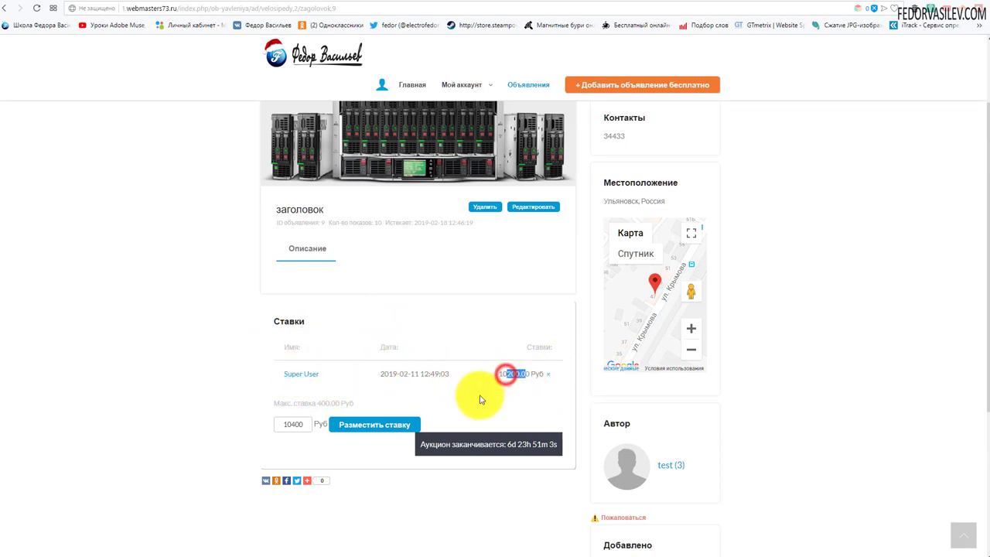
left_click(352, 460)
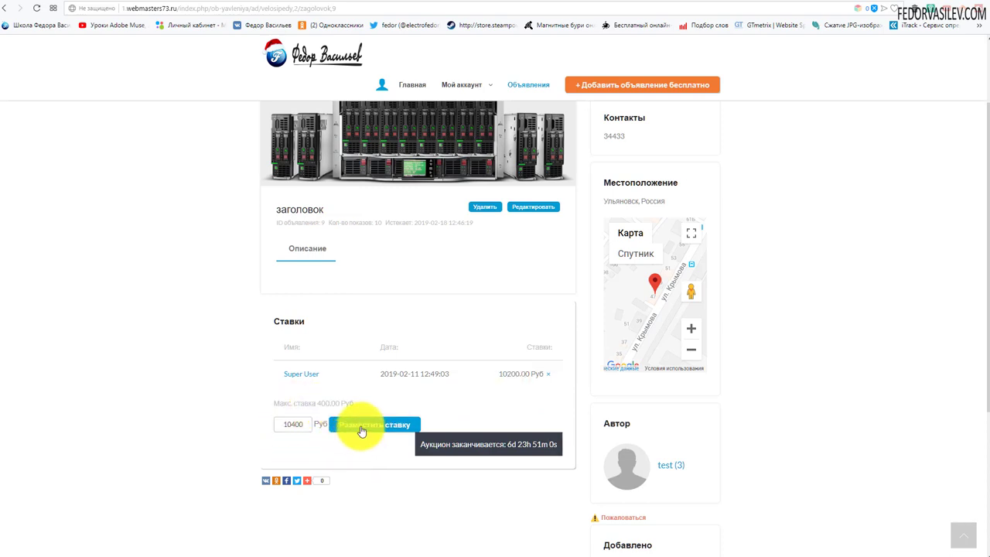
scroll(435, 349, "down", 1)
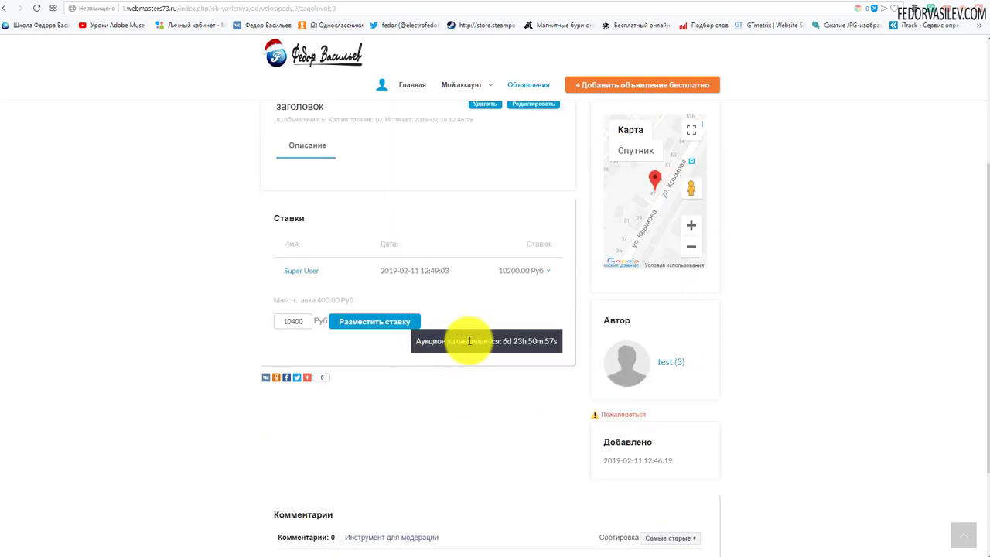
scroll(464, 349, "down", 2)
scroll(400, 332, "up", 3)
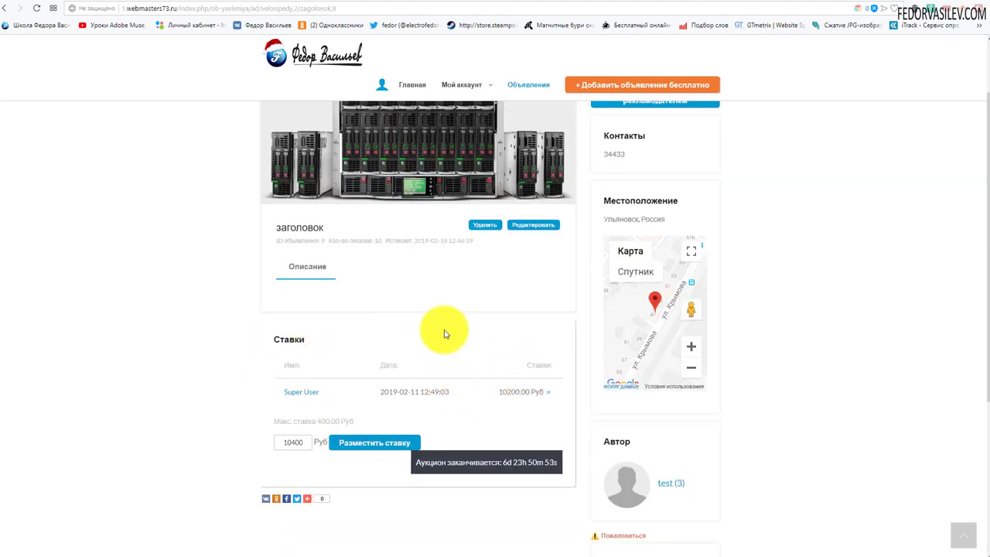
scroll(443, 294, "down", 2)
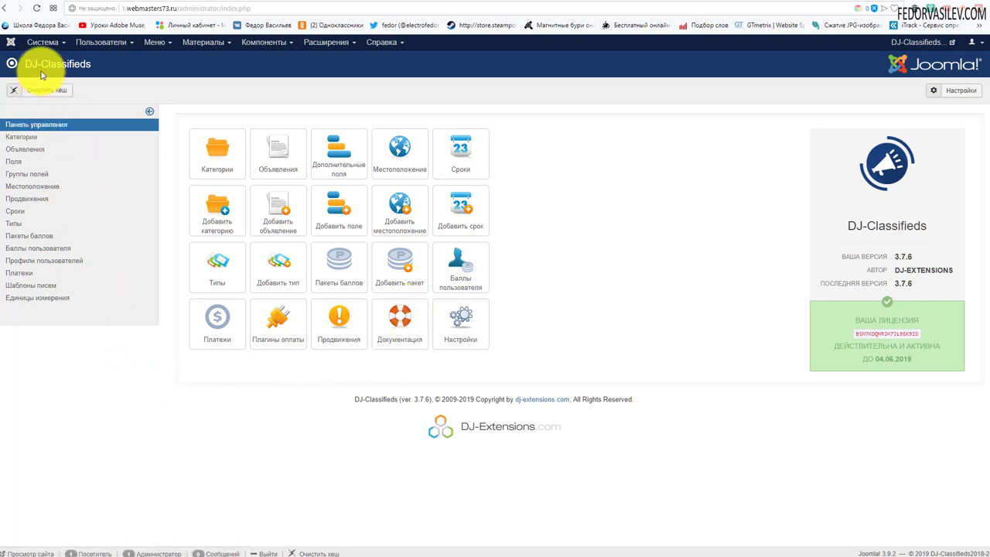
Open the Шаблоны писем list in DJ-Classifieds and look through the templates on its second page before returning to the first.
left_click(40, 289)
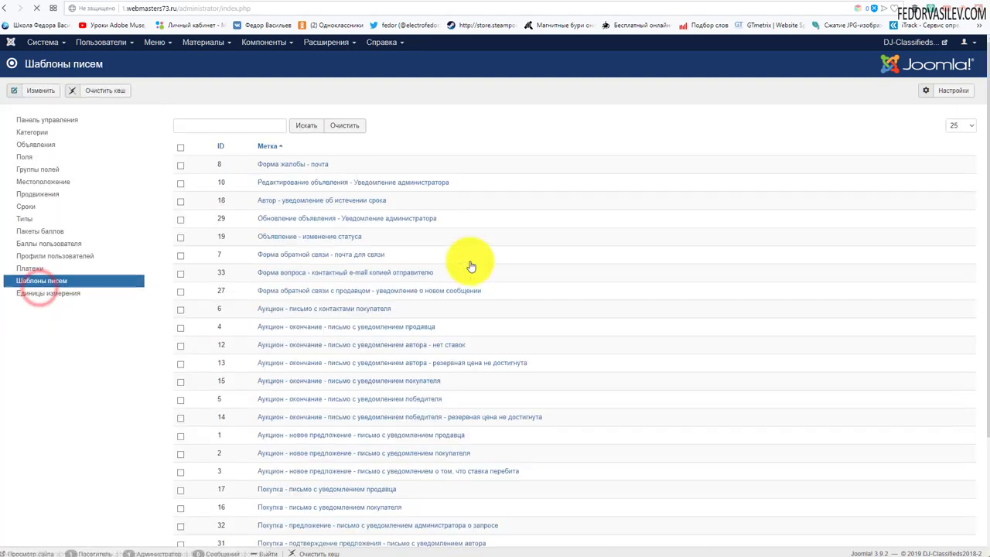
scroll(379, 263, "down", 3)
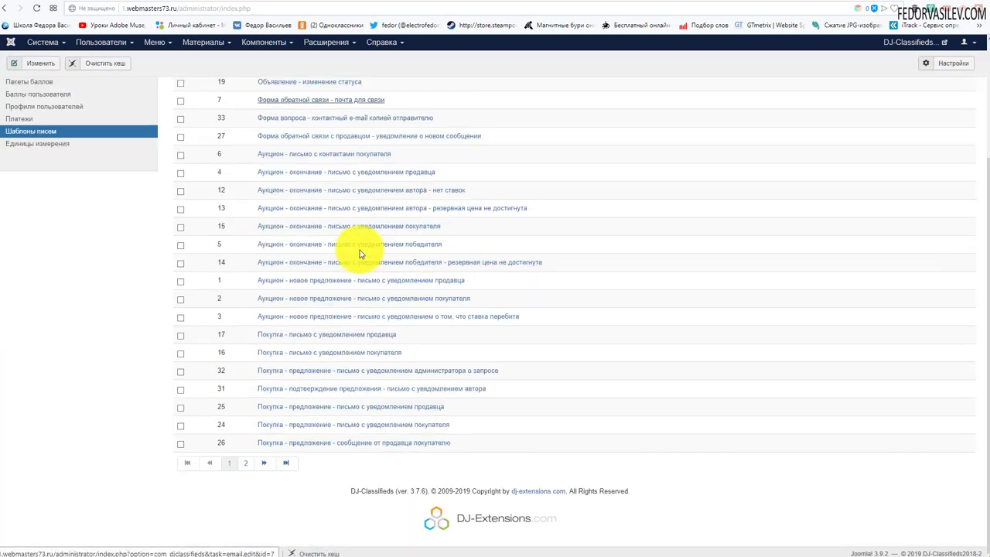
left_click(245, 462)
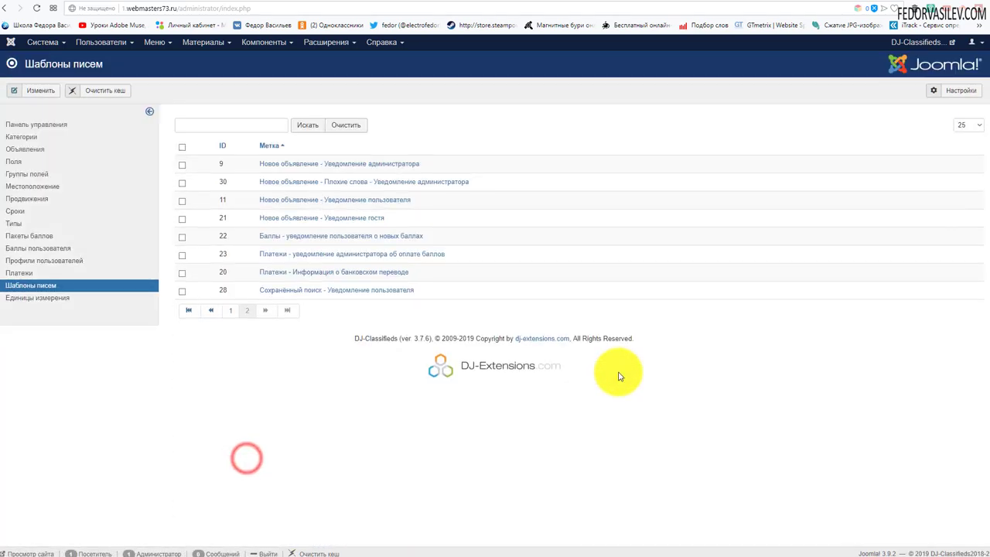
left_click(230, 310)
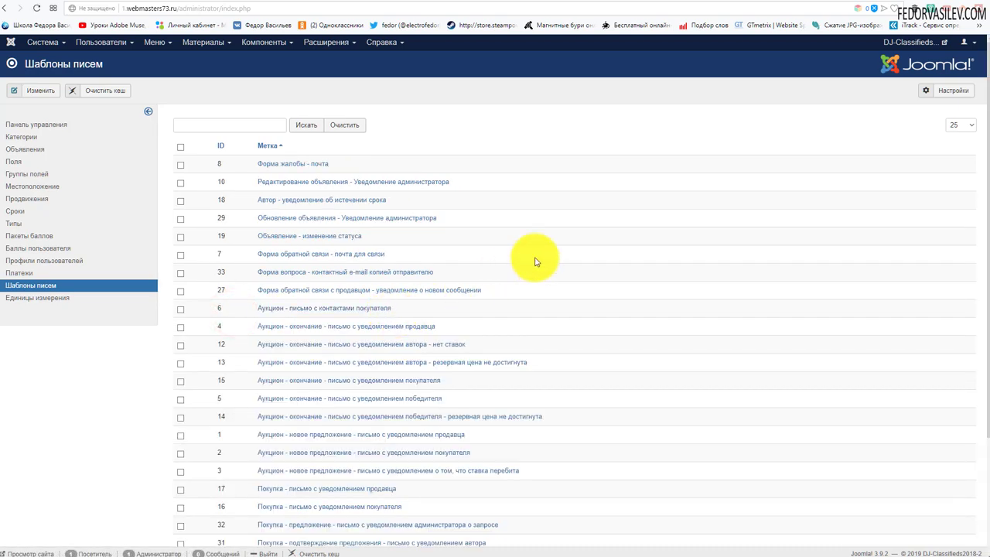
Review the auction and purchase notification templates on the first page of the Шаблоны писем list.
scroll(533, 232, "down", 3)
scroll(563, 415, "up", 3)
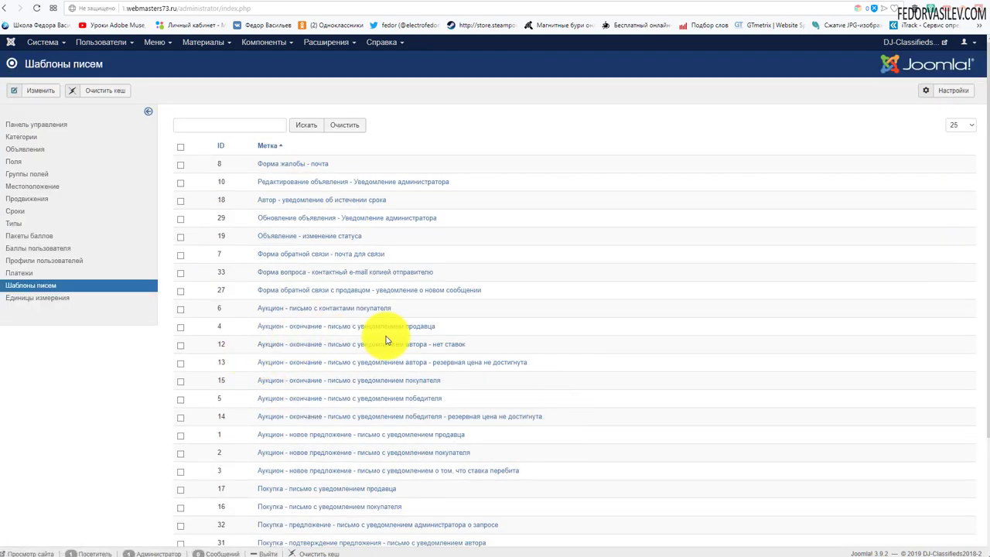
scroll(433, 278, "down", 2)
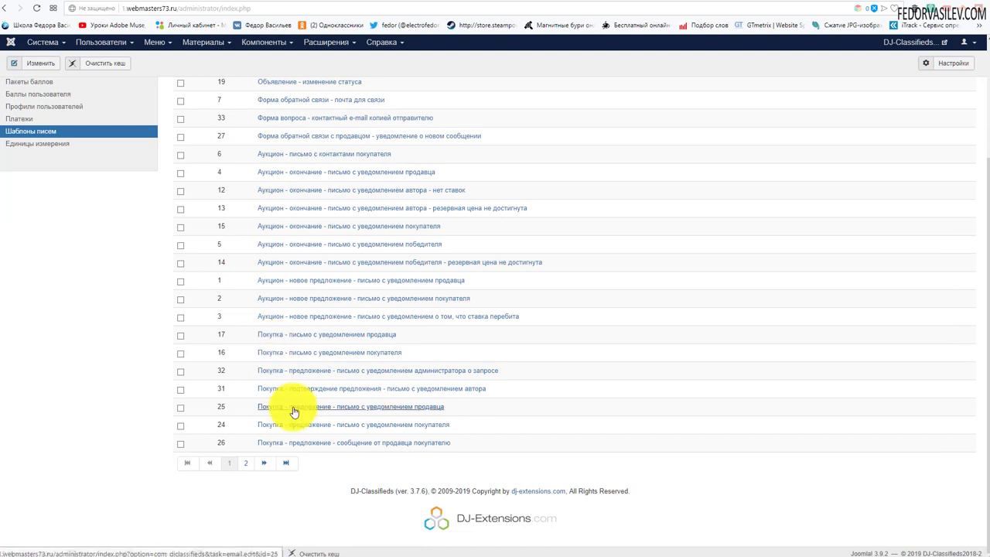
scroll(302, 333, "up", 1)
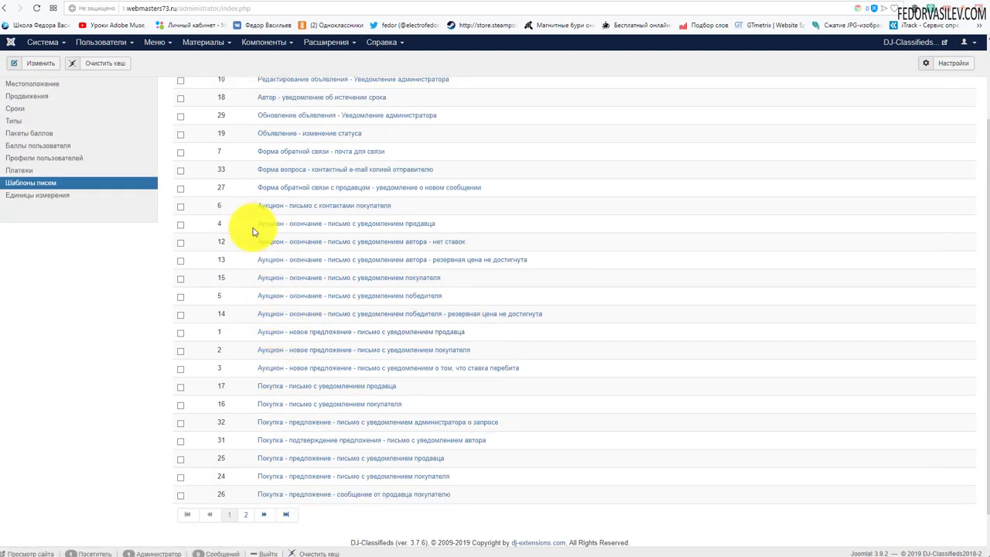
left_click_drag(252, 224, 389, 348)
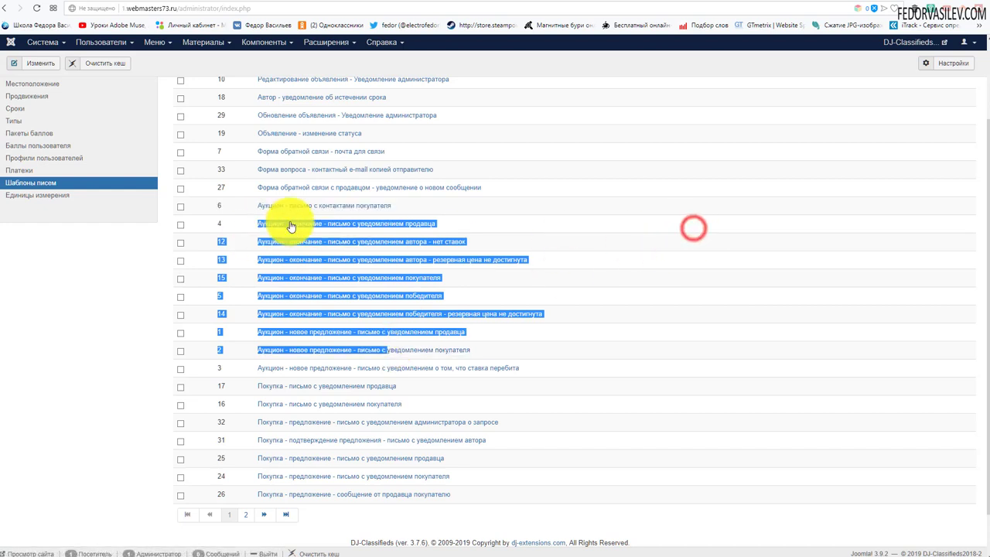
left_click(596, 207)
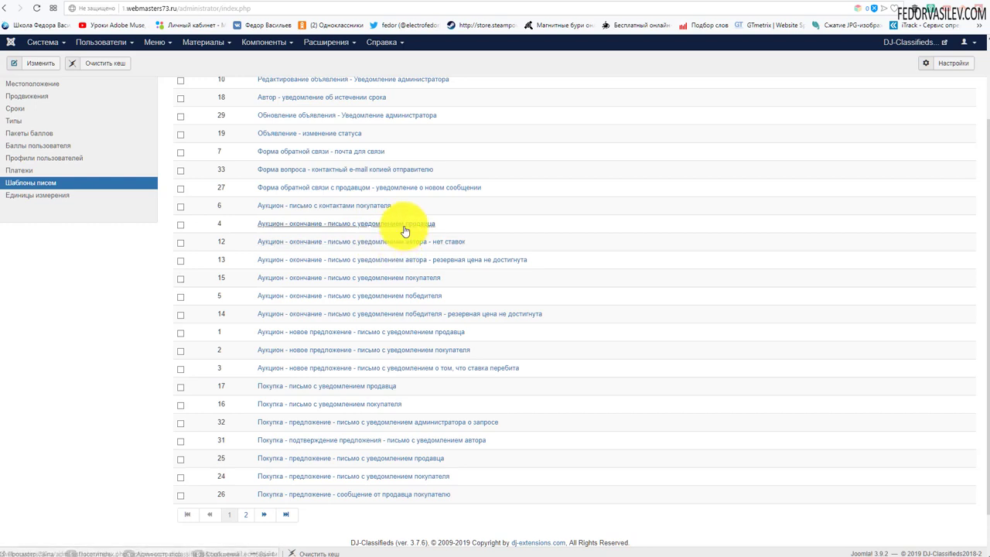
scroll(408, 232, "up", 3)
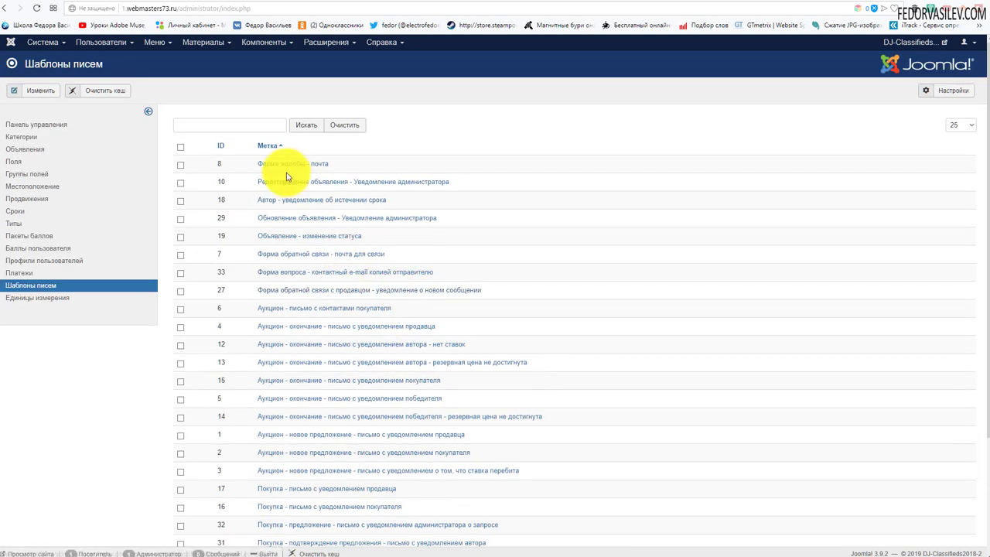
Open the Форма жалобы - почта template and examine its Заголовок and Содержимое письма.
left_click(287, 163)
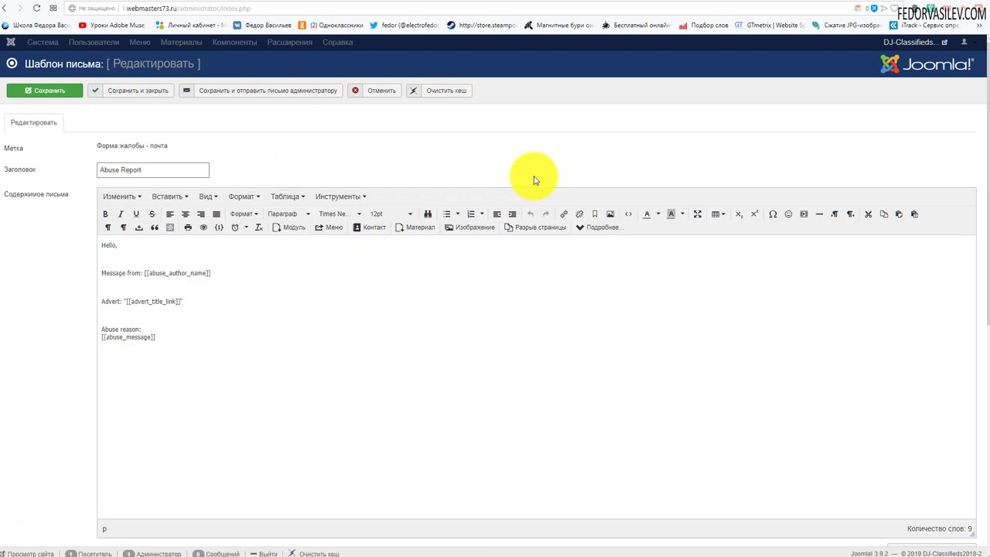
triple_click(165, 169)
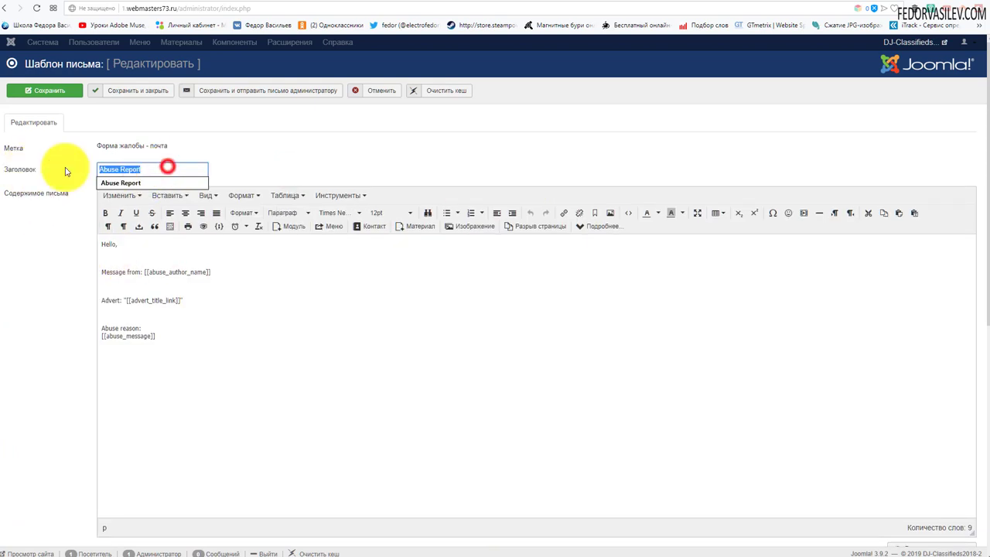
left_click(272, 144)
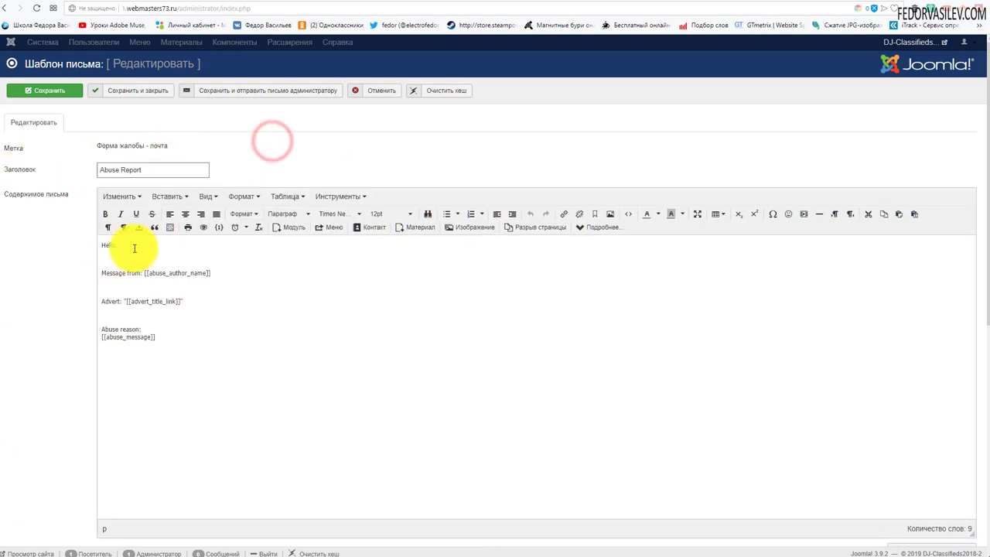
left_click_drag(178, 337, 77, 232)
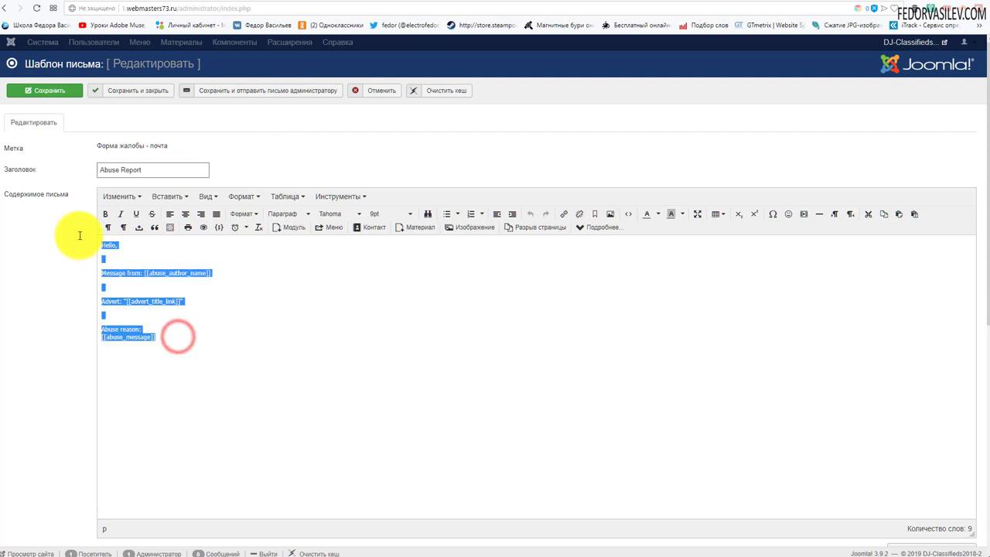
Examine the [[advert_id]], [[advert_link]] and [[advert_title]] entries under Доступные теги, below the letter body.
scroll(327, 276, "down", 5)
left_click(327, 277)
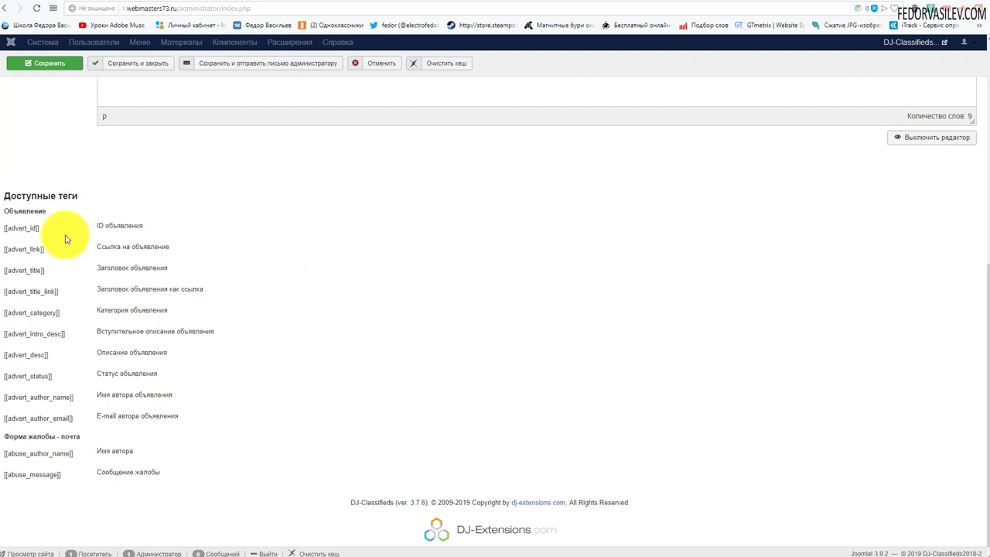
left_click_drag(44, 225, 15, 226)
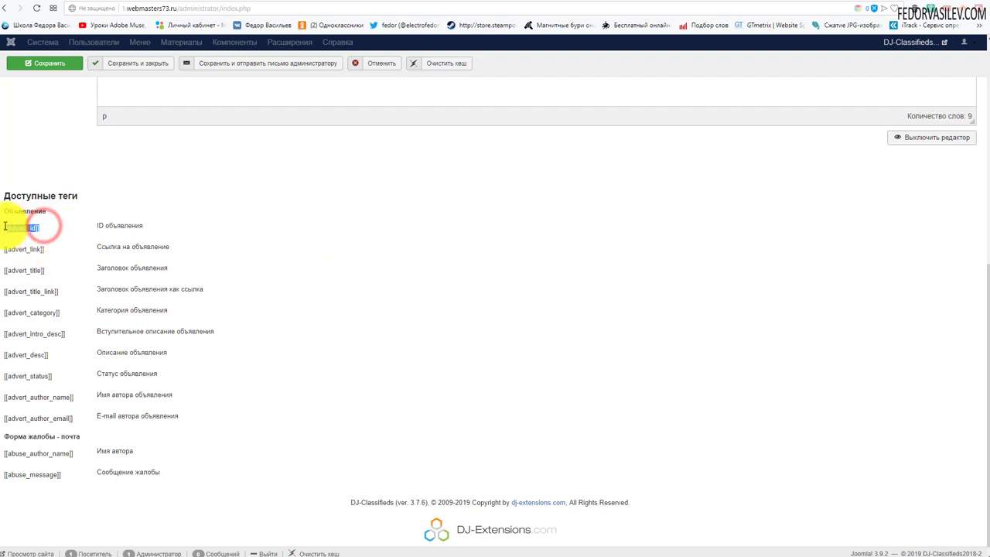
left_click(20, 245)
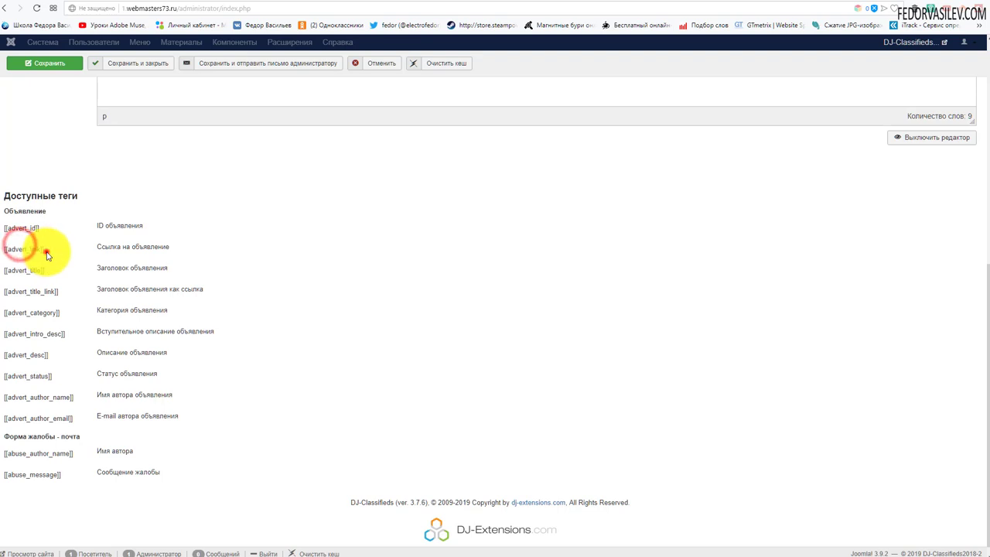
left_click_drag(46, 249, 2, 258)
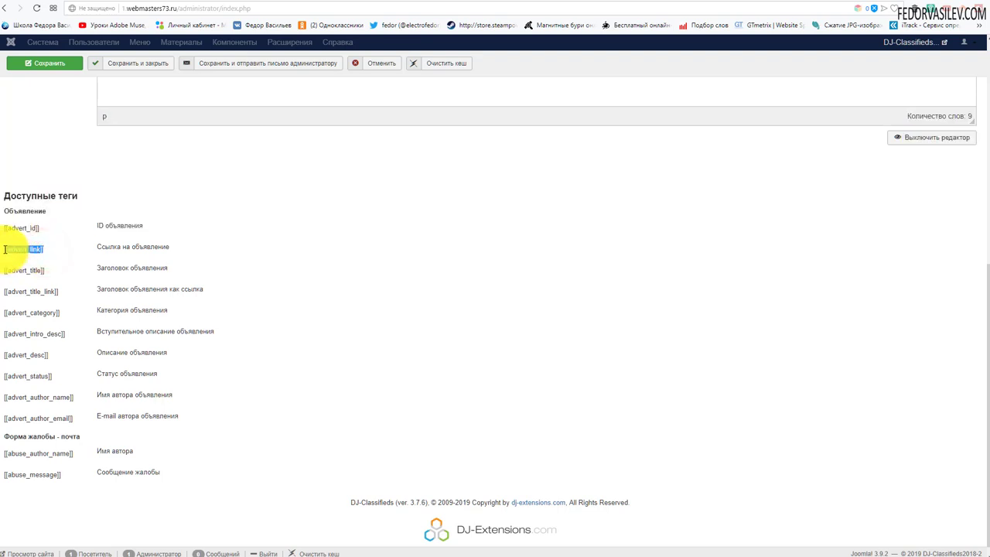
left_click(36, 276)
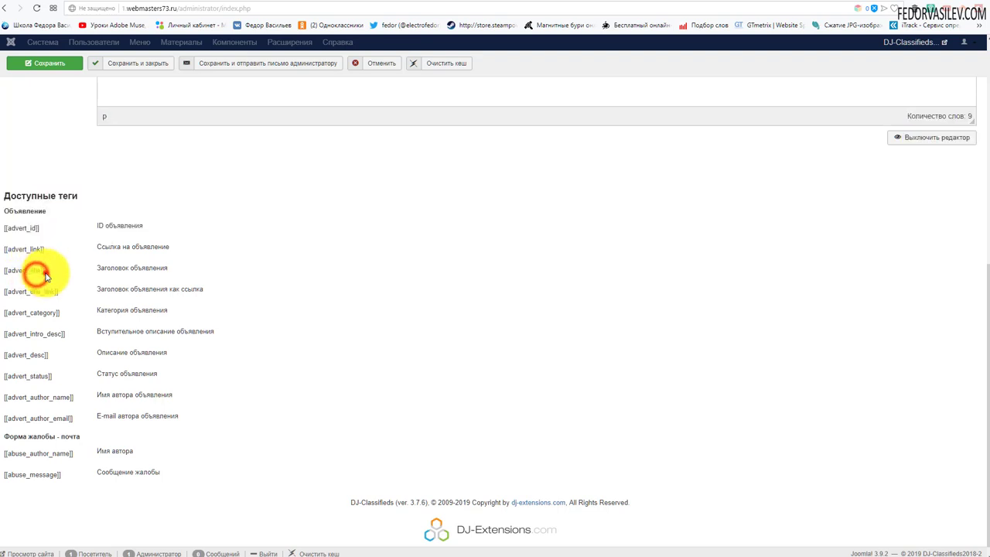
left_click_drag(45, 271, 6, 269)
scroll(108, 212, "up", 5)
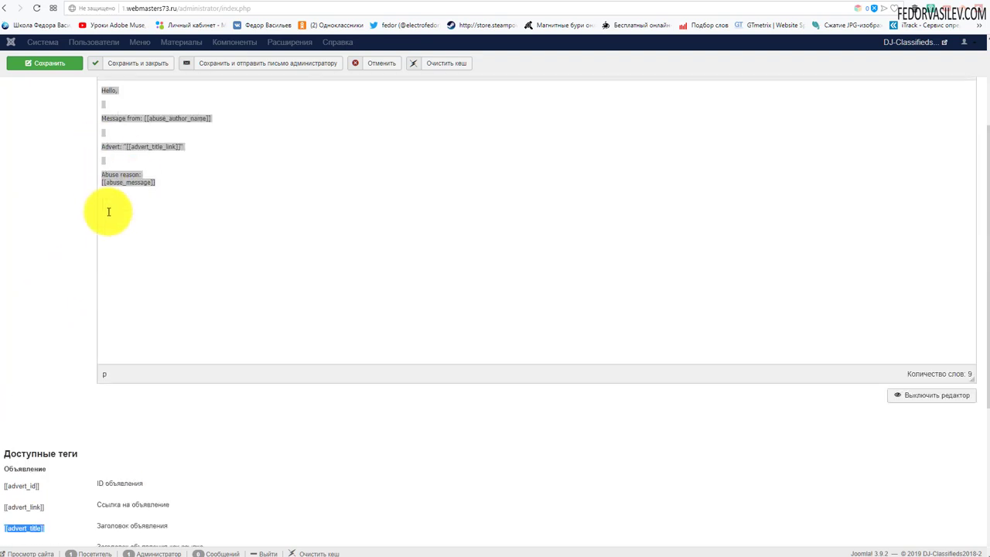
Read the ID объявления tag description and check it against the tags used in the complaint letter's text.
scroll(144, 223, "down", 4)
left_click(79, 300)
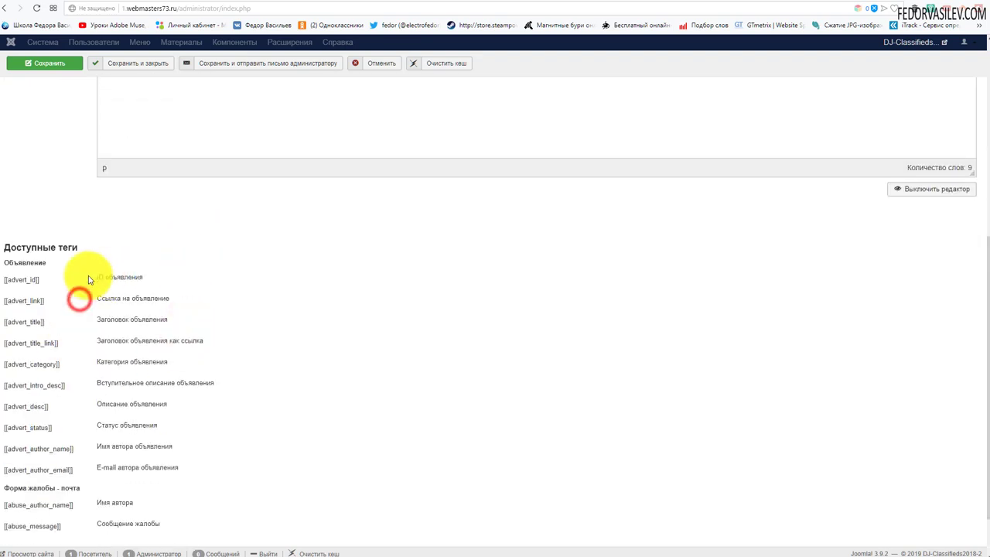
left_click_drag(95, 276, 143, 275)
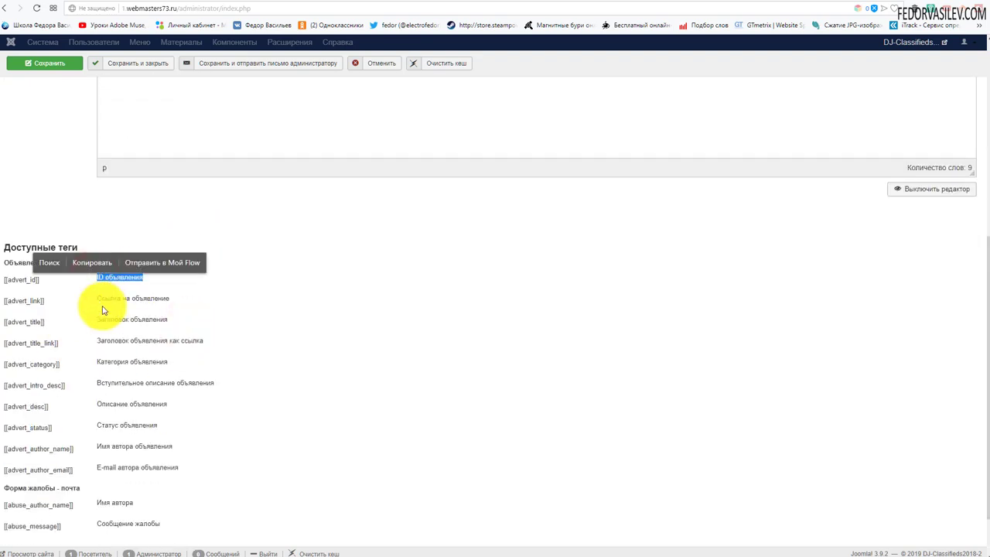
left_click(70, 299)
scroll(46, 278, "up", 4)
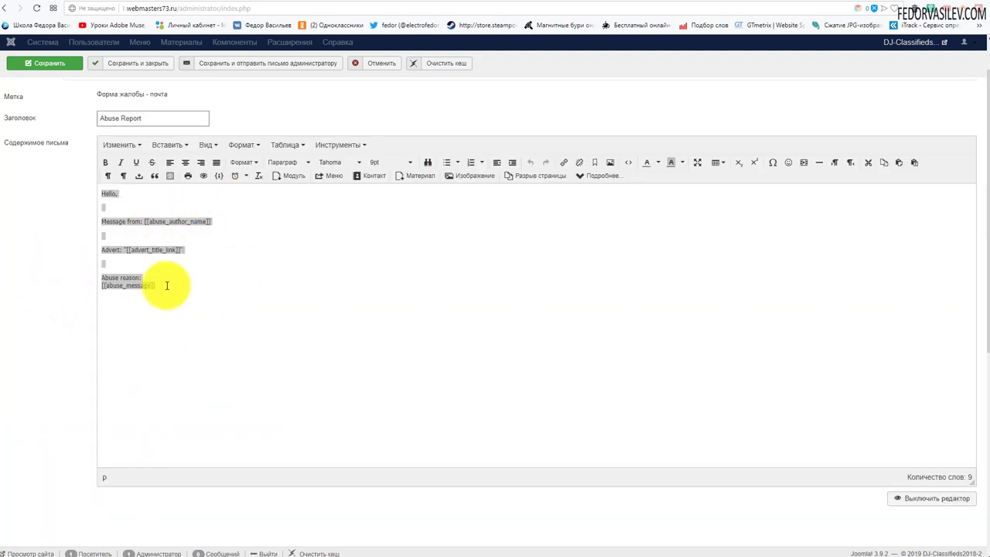
left_click(237, 283)
left_click(276, 259)
scroll(168, 261, "down", 4)
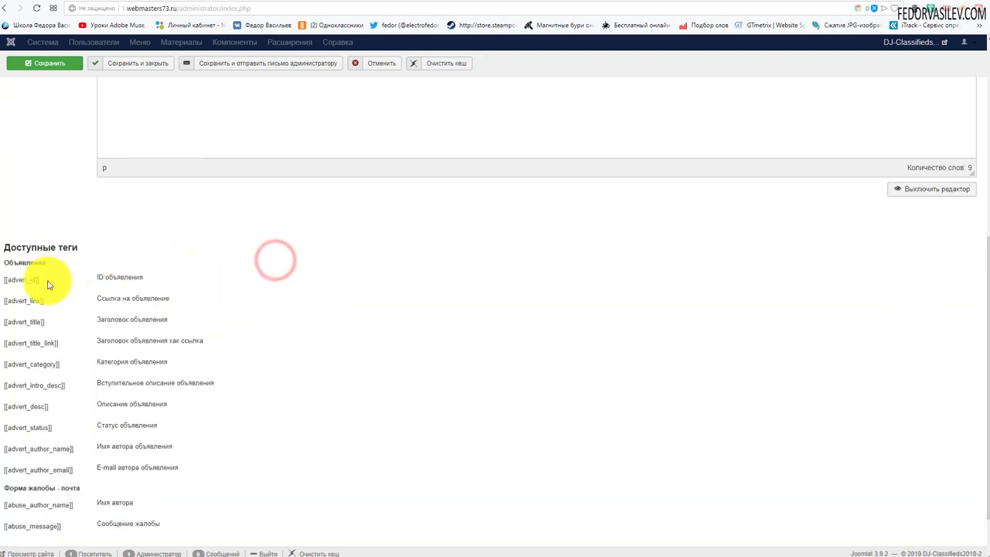
Compare the [[advert_id]] tag with its description ID объявления and look over the rest of the tag list.
triple_click(39, 280)
scroll(263, 315, "up", 4)
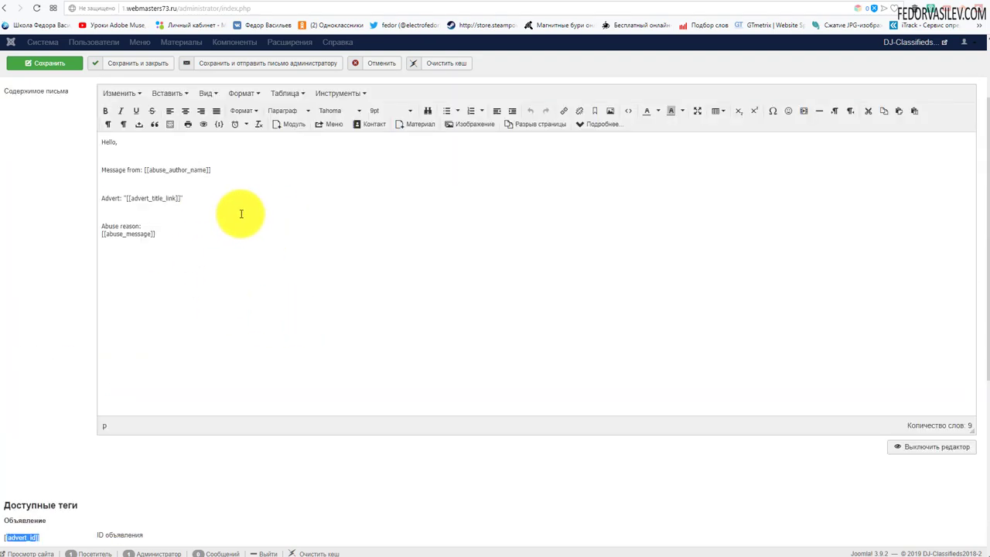
scroll(241, 214, "down", 4)
triple_click(39, 278)
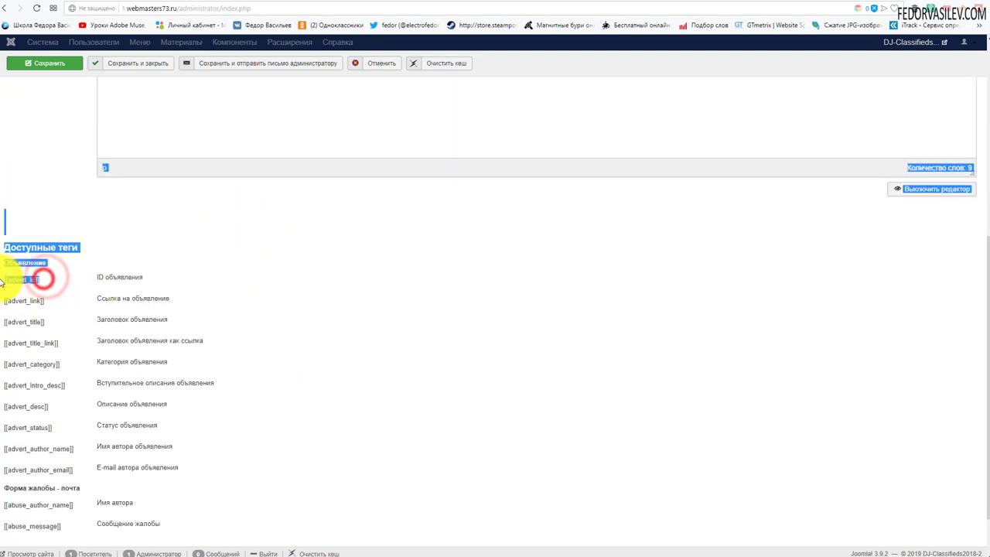
double_click(38, 280)
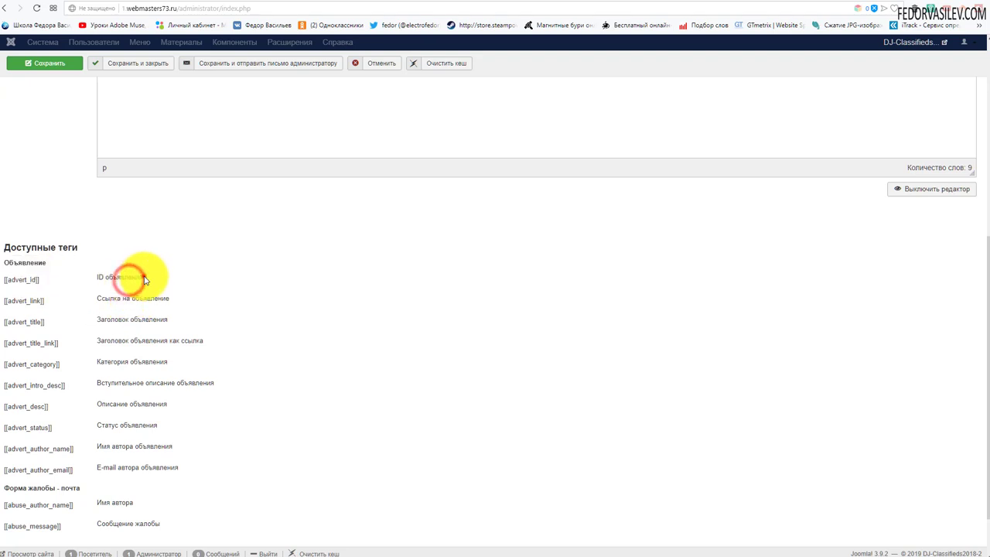
left_click_drag(144, 276, 102, 277)
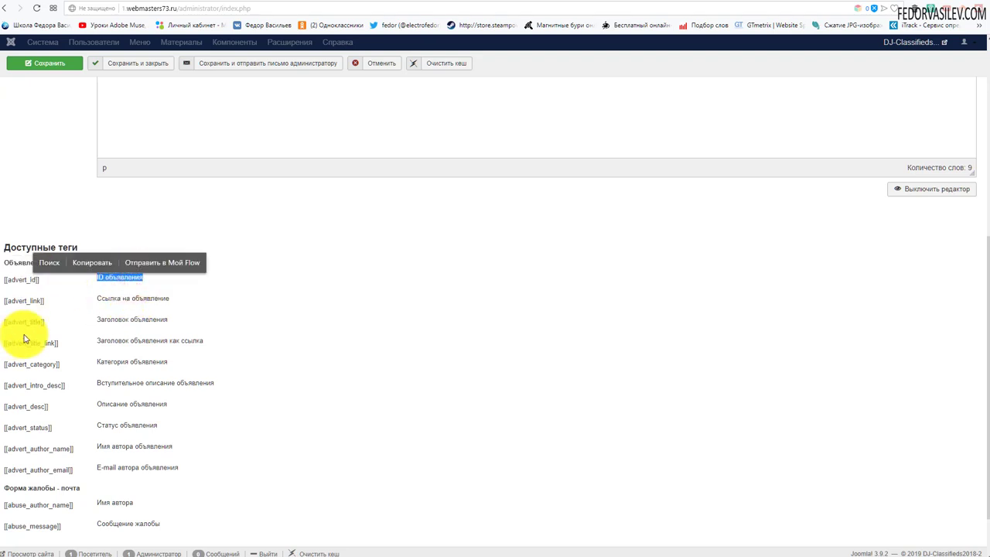
left_click(330, 292)
scroll(232, 286, "down", 1)
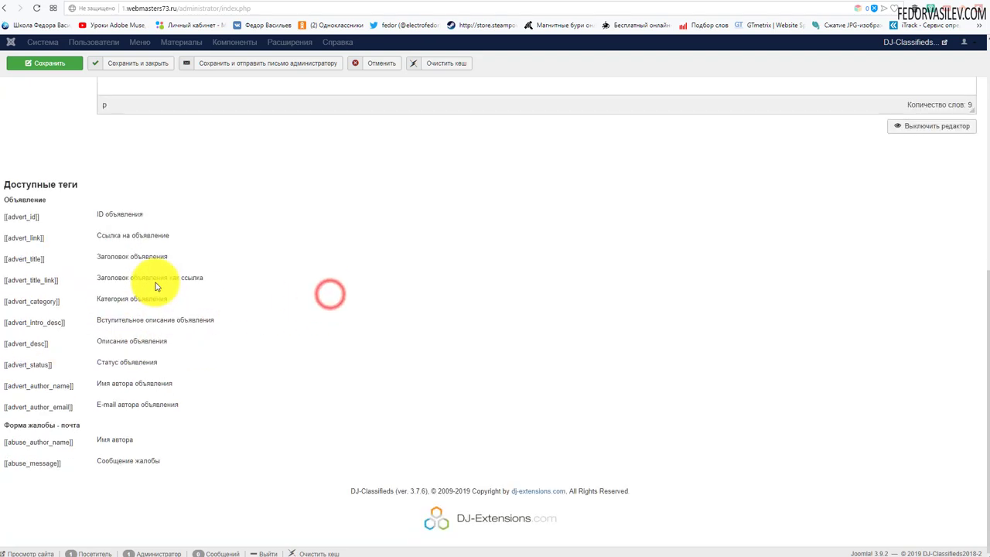
Examine the [[advert_status]] tag and compare the available tags with those in the letter body.
left_click_drag(49, 364, 10, 373)
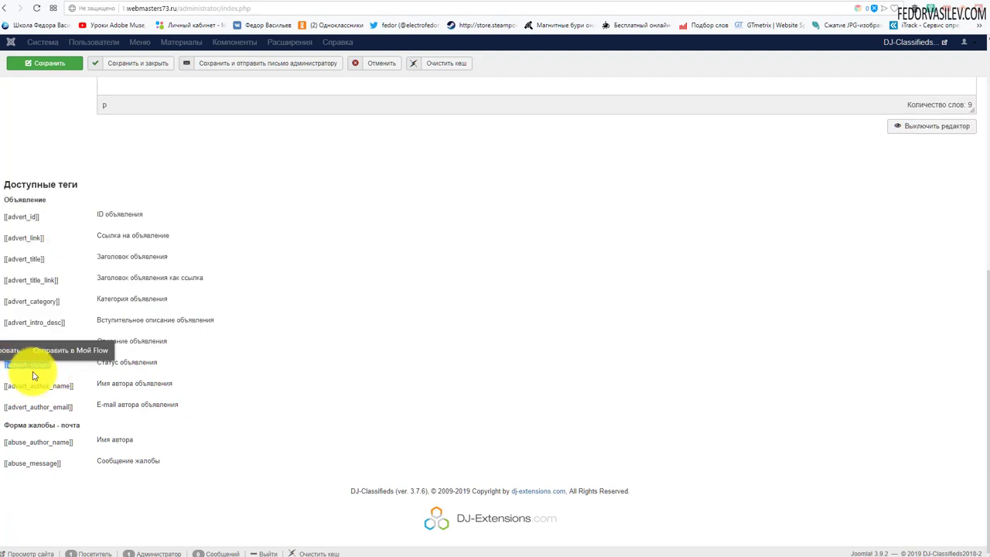
scroll(82, 367, "up", 5)
scroll(94, 402, "down", 1)
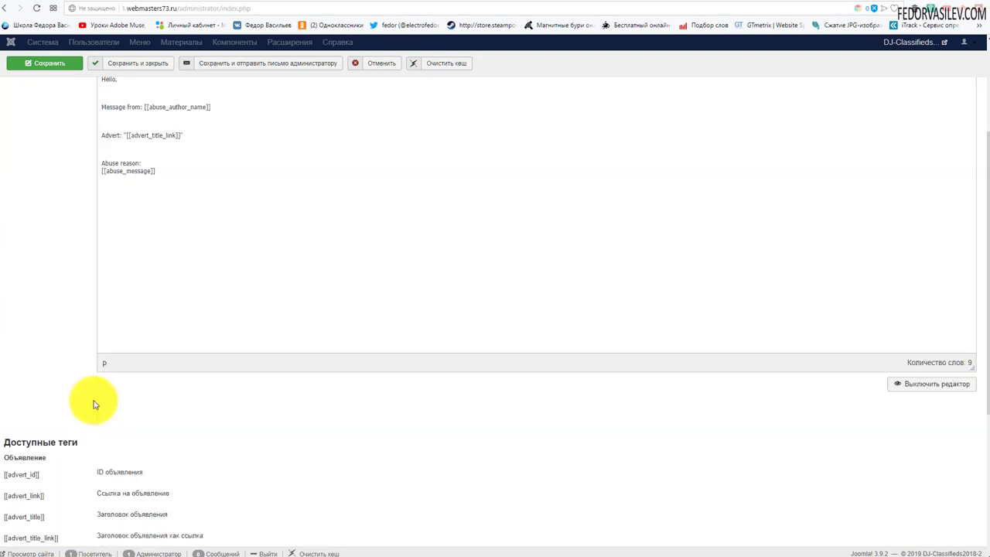
scroll(94, 404, "down", 3)
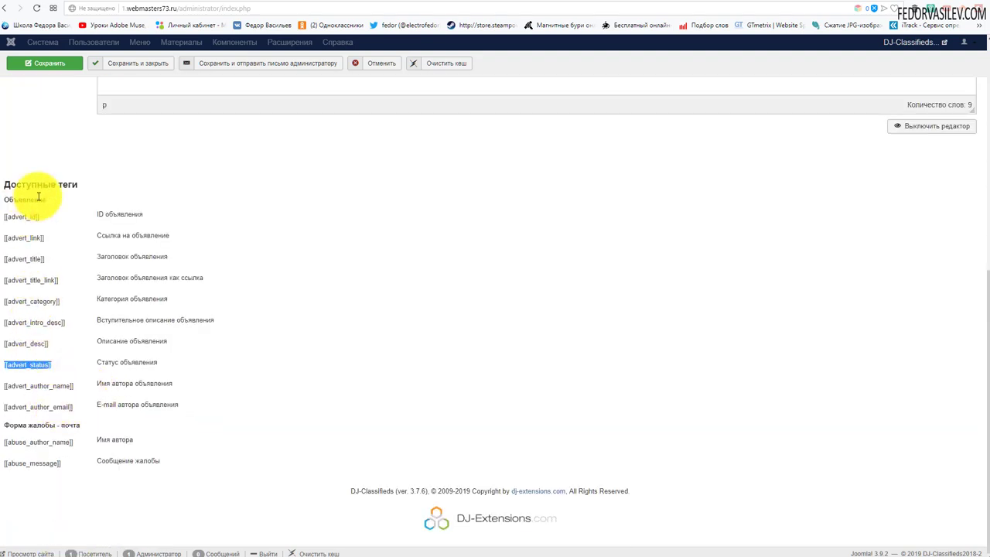
scroll(129, 375, "up", 4)
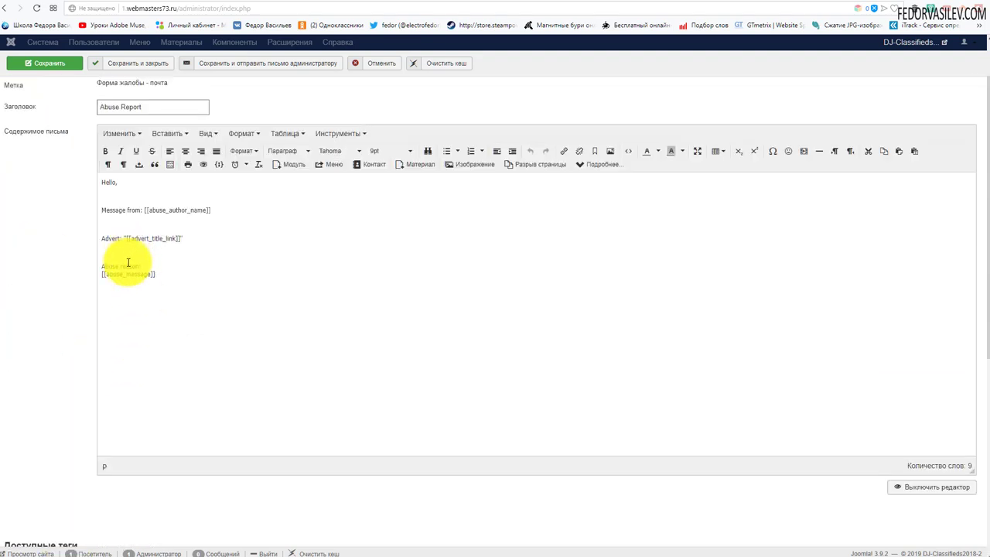
Look over the whole Доступные теги list below the complaint letter's body.
scroll(129, 263, "down", 4)
left_click_drag(150, 513, 24, 263)
left_click(212, 336)
scroll(232, 433, "up", 4)
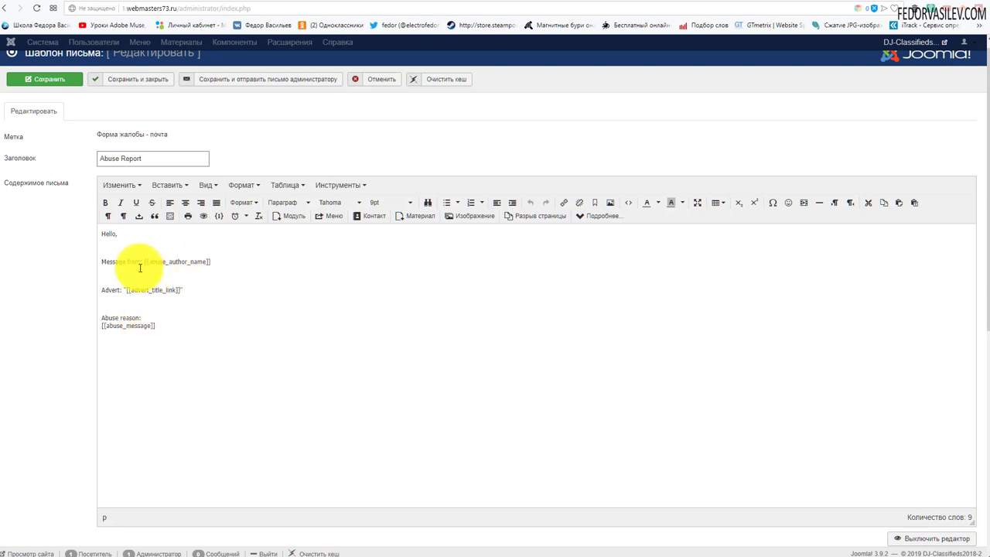
Examine the Message from, Advert and Abuse reason lines of the complaint letter together with the tags they use.
left_click_drag(141, 261, 88, 261)
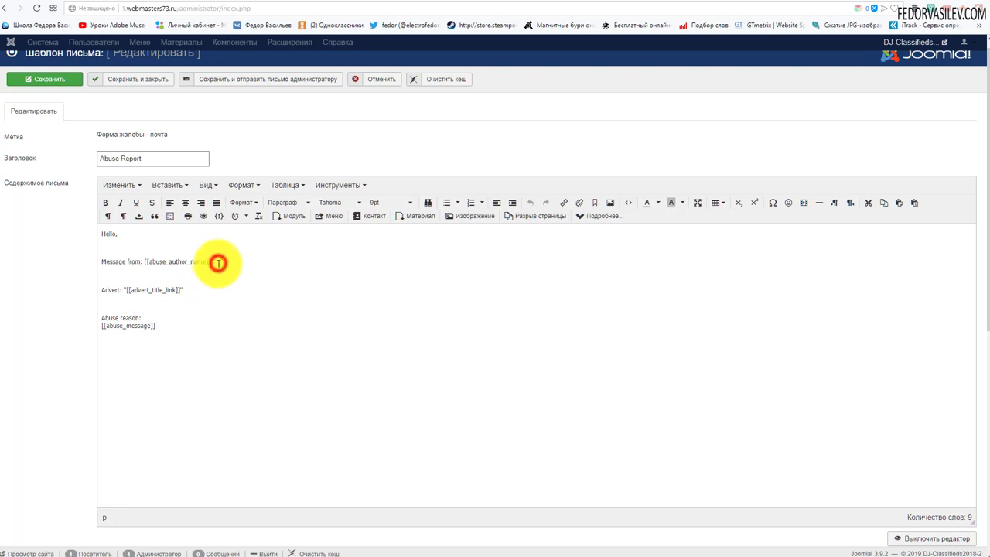
left_click_drag(219, 262, 141, 262)
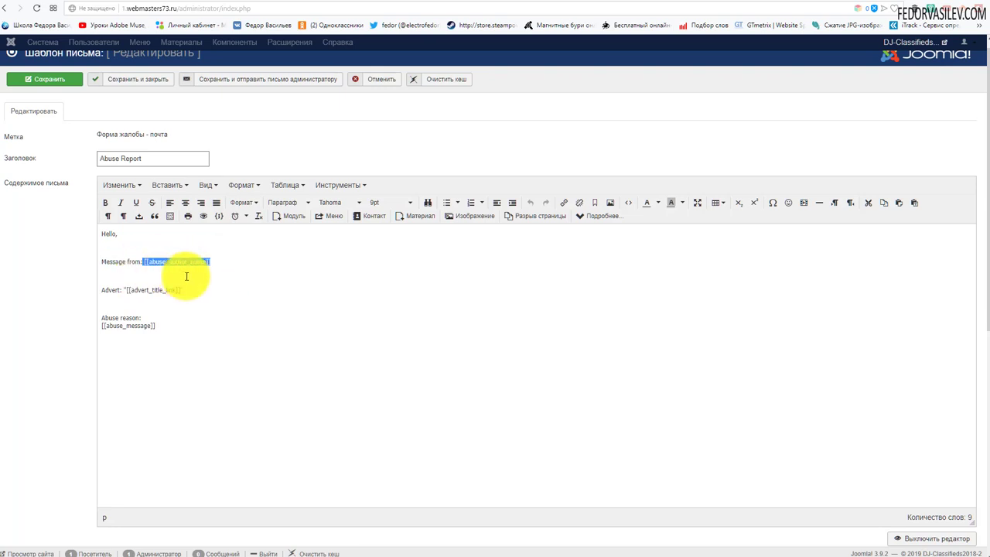
left_click_drag(120, 288, 100, 290)
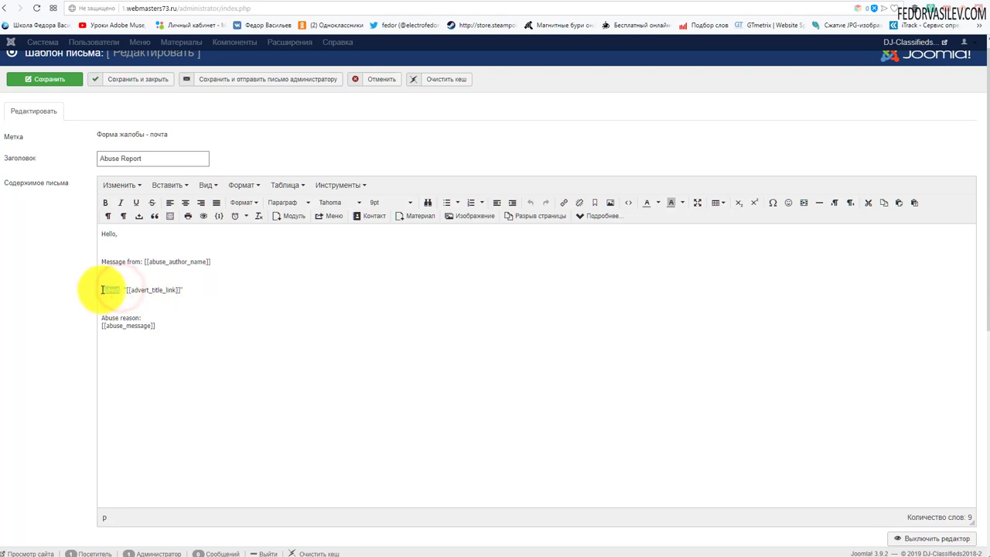
left_click_drag(144, 317, 99, 317)
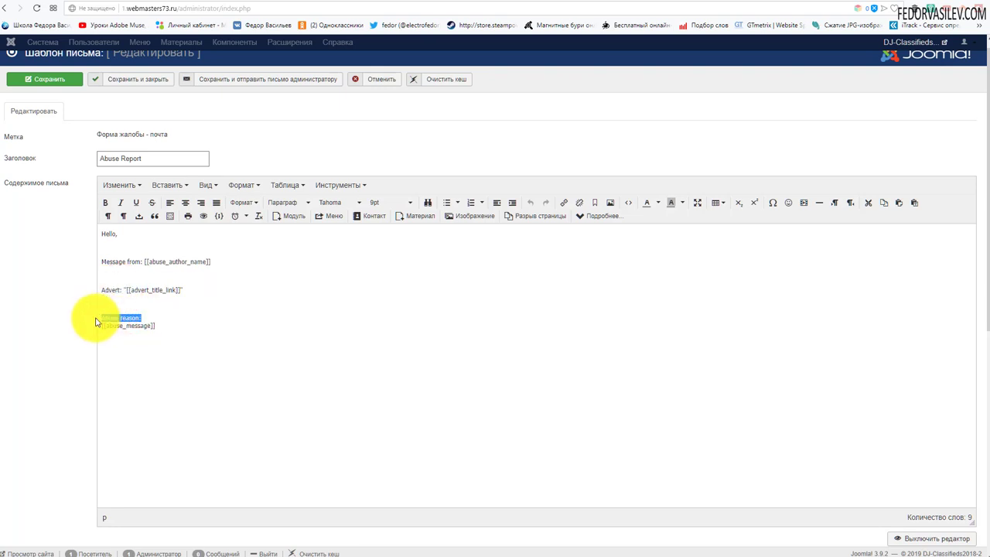
left_click_drag(209, 273, 143, 273)
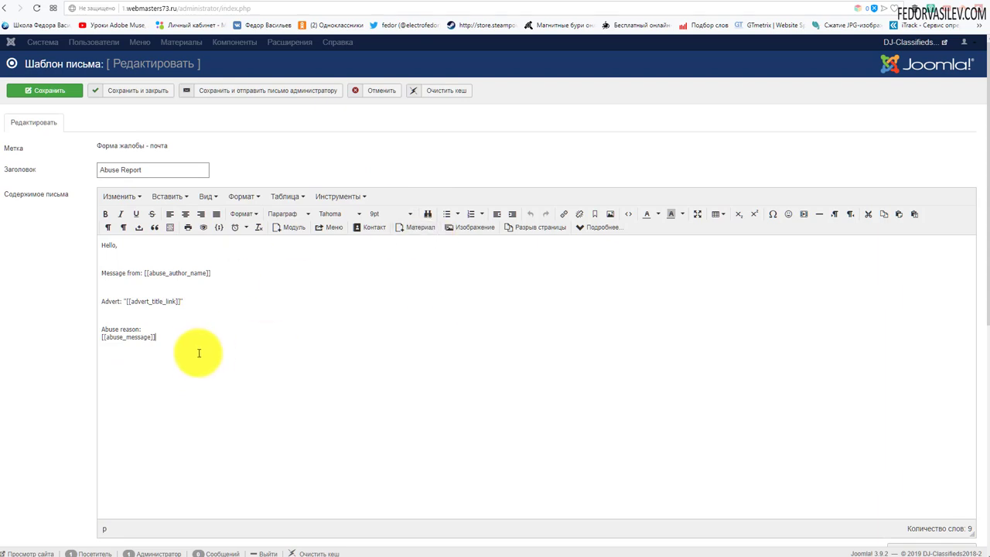
left_click_drag(177, 340, 61, 319)
left_click(117, 358)
left_click_drag(167, 335, 73, 314)
Check the advert description tags among the available tags, and close the complaint letter template without saving.
scroll(43, 267, "down", 5)
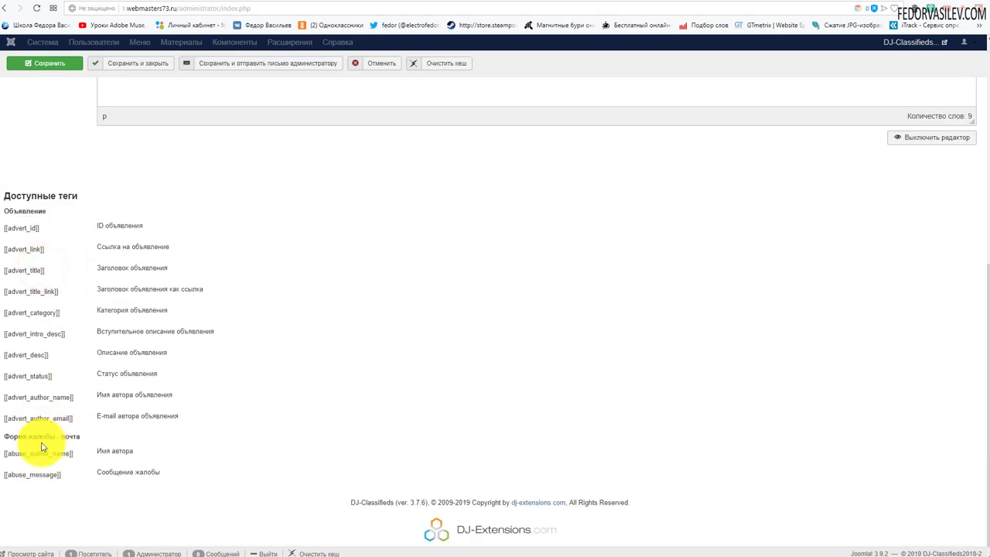
double_click(64, 331)
double_click(50, 355)
scroll(232, 409, "up", 5)
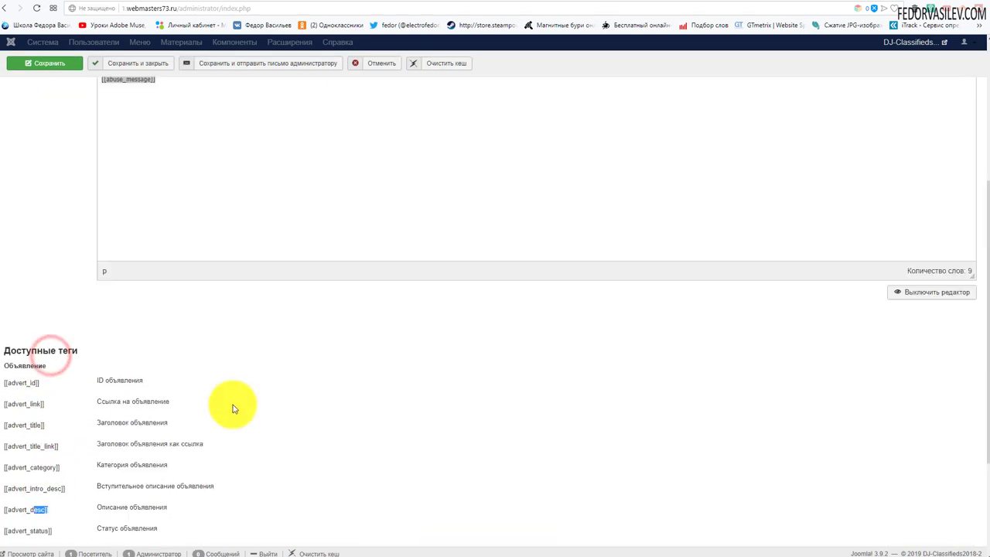
left_click(377, 93)
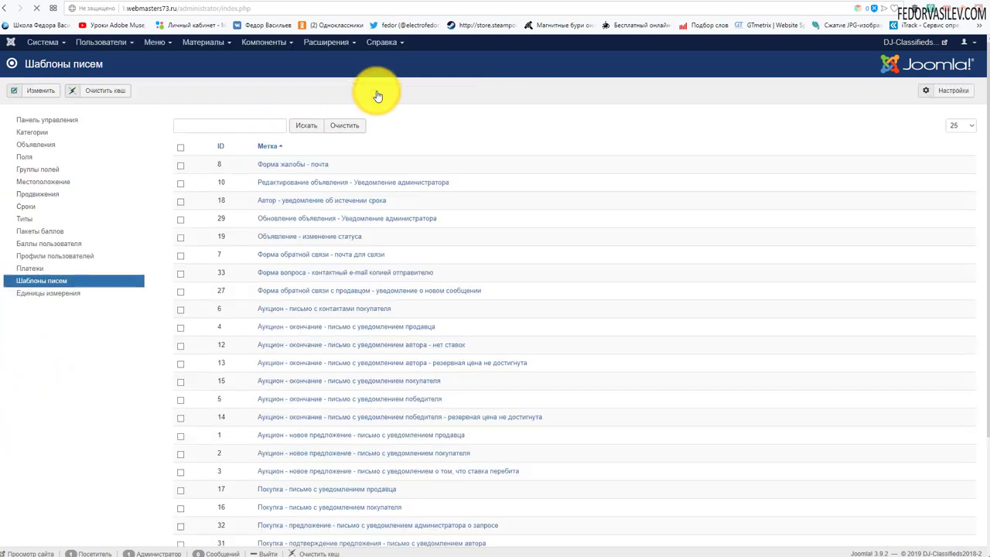
Open the template Редактирование объявления - Уведомление администратора and review the advert and author lines in its text.
left_click(272, 183)
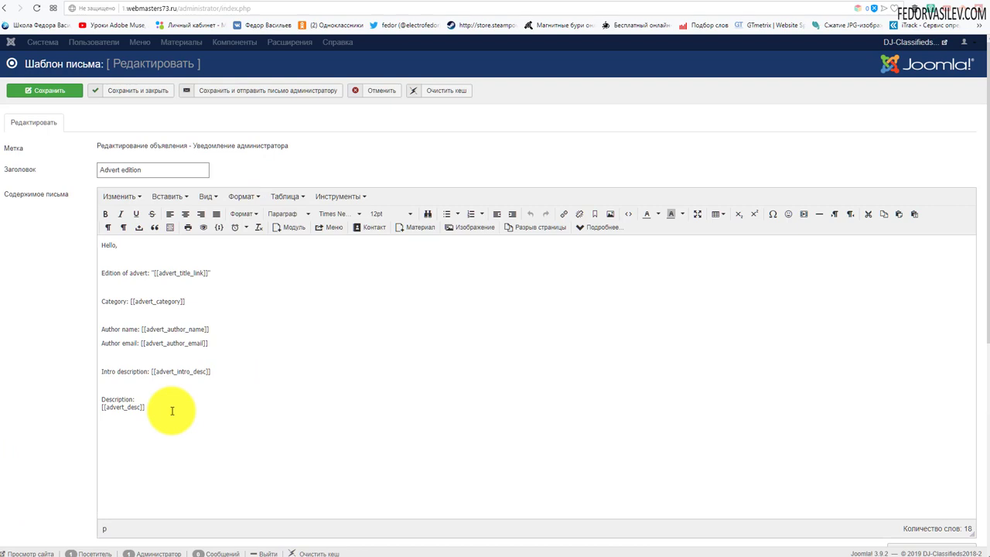
scroll(186, 372, "down", 2)
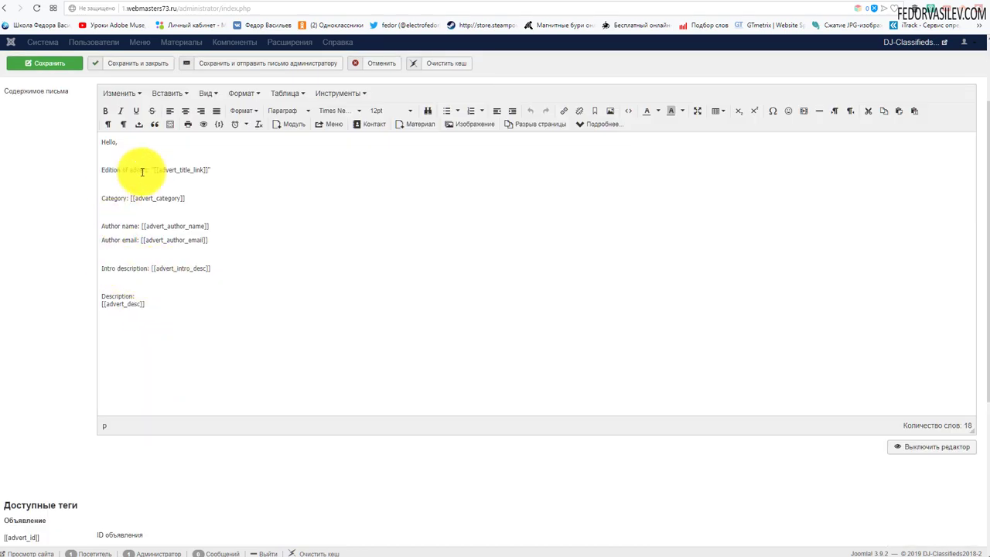
left_click_drag(146, 170, 116, 169)
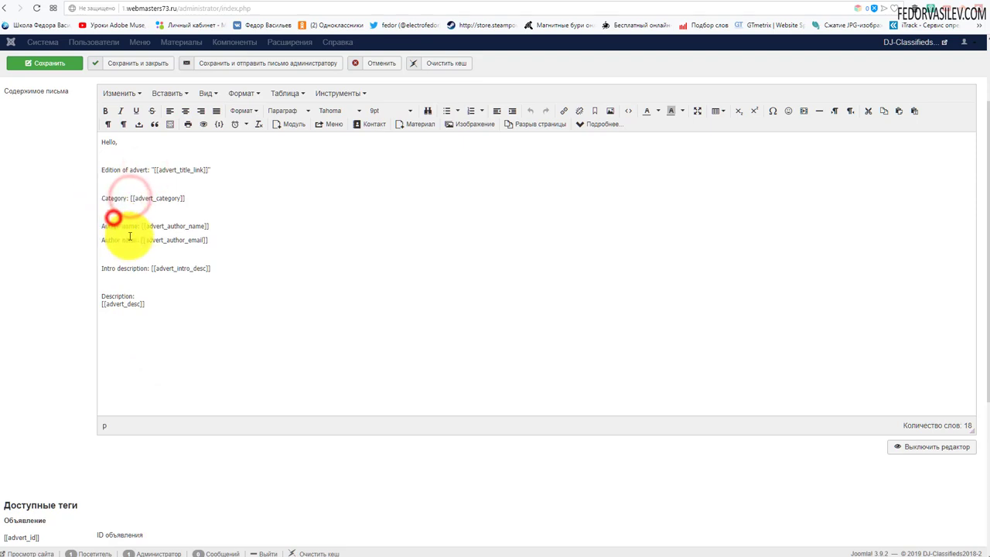
left_click_drag(130, 240, 100, 225)
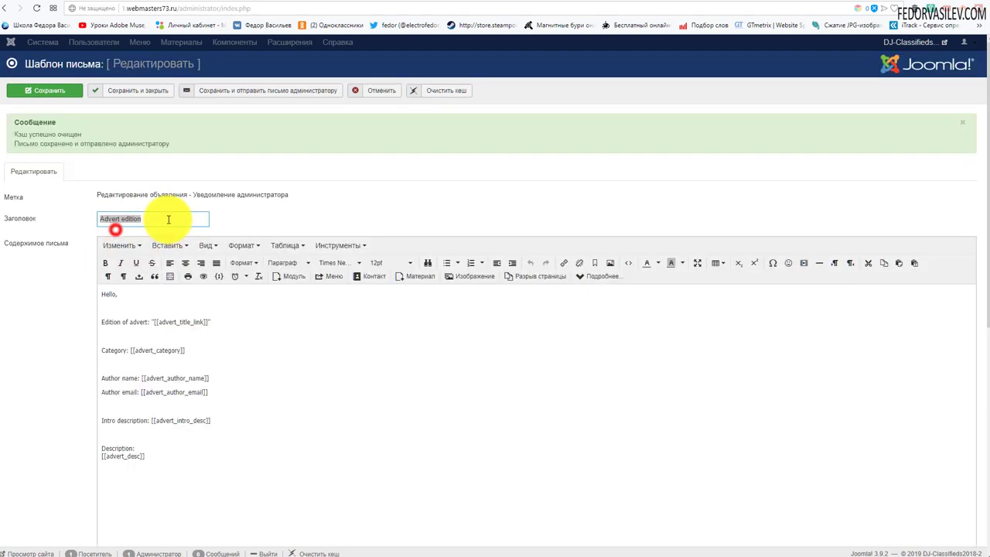
Replace the letter template's Заголовок with Реклама издание.
left_click(166, 217)
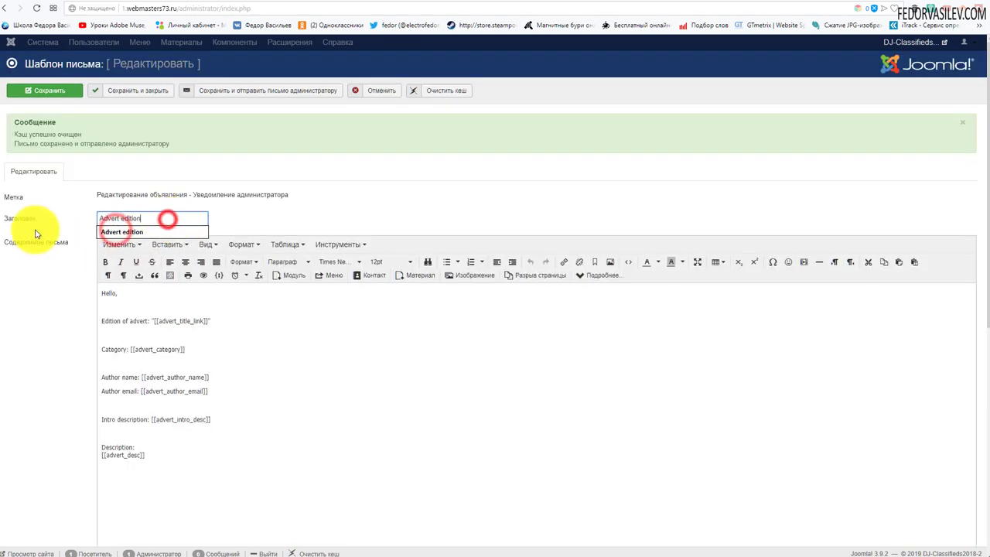
left_click_drag(177, 219, 59, 218)
type("Реклама издание")
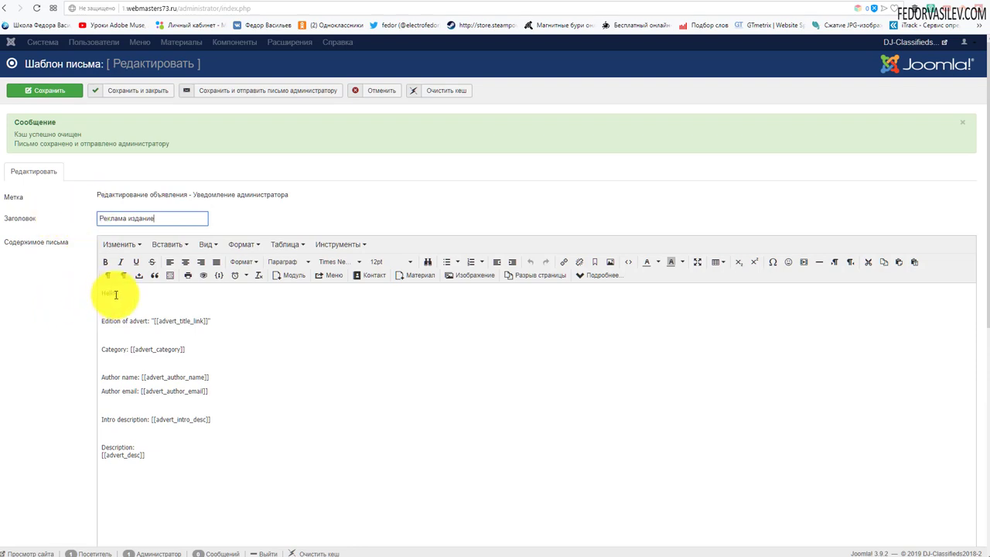
Replace the Hello greeting in the letter body with "Привет," and save the template while sending the letter to the administrator.
left_click_drag(115, 294, 84, 294)
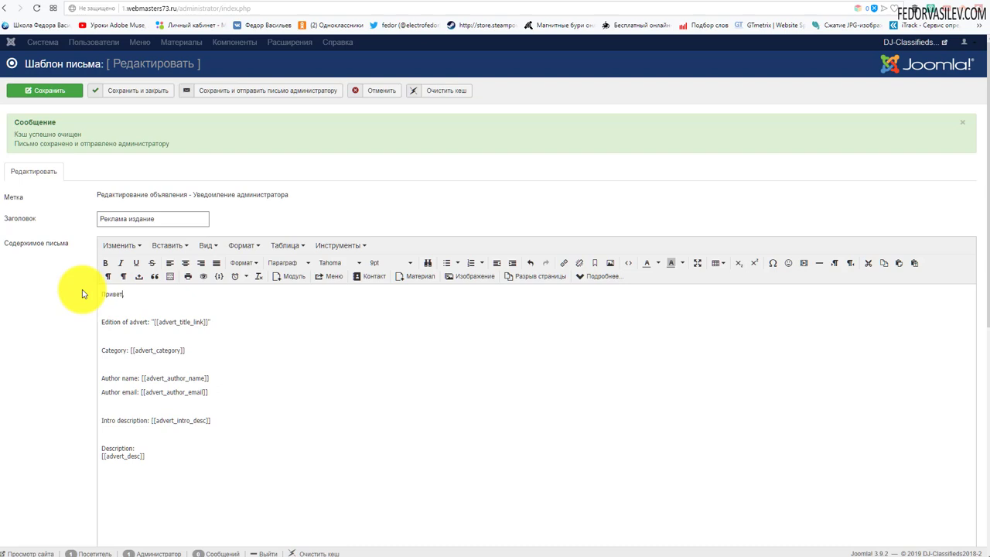
scroll(209, 320, "down", 3)
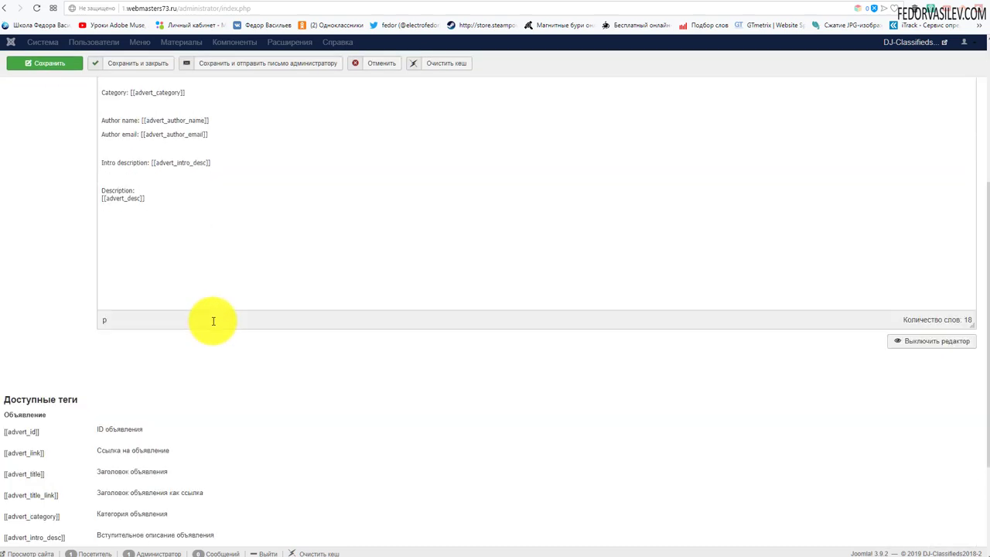
scroll(210, 321, "up", 3)
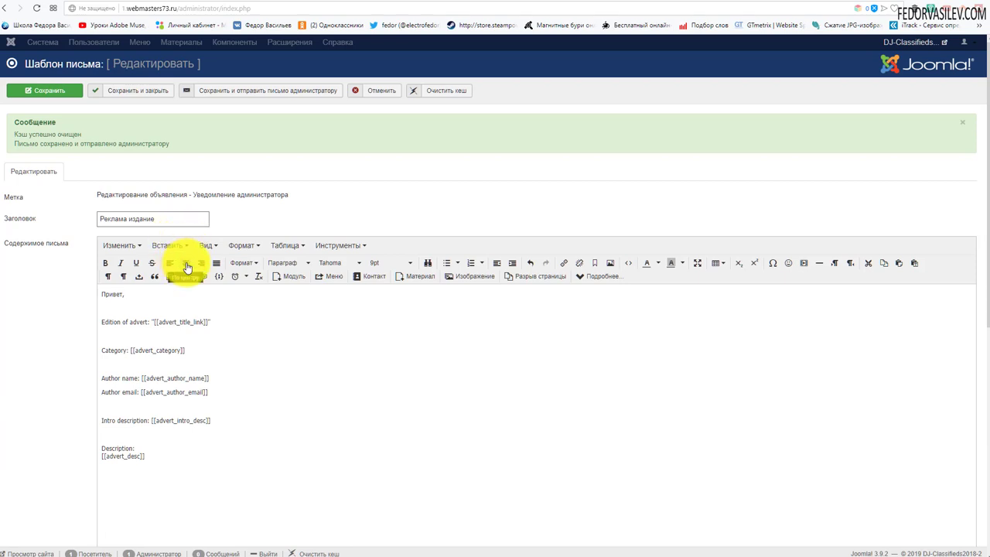
type(",")
left_click(318, 92)
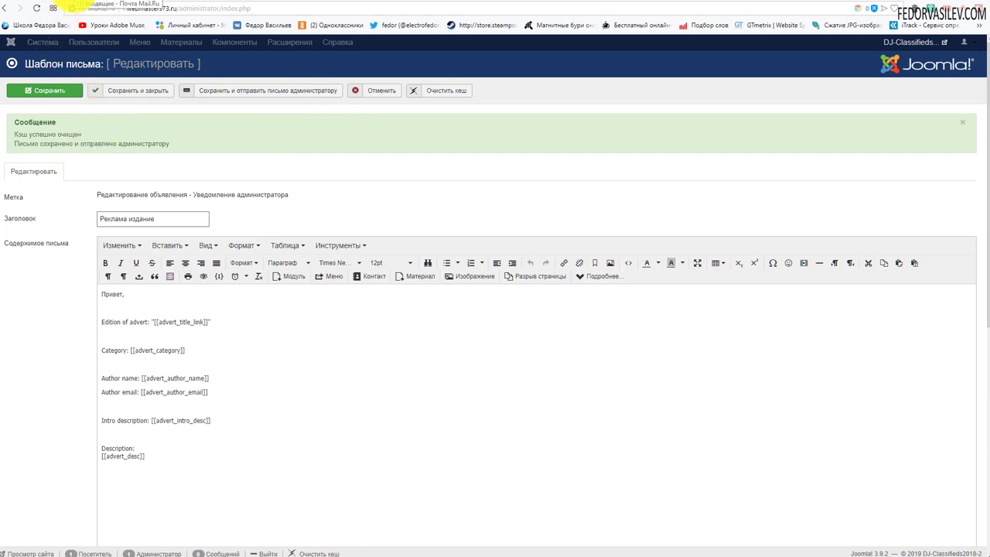
Switch to the Mail.ru inbox, open the DJ-Classifieds2018-2 letter titled Реклама издание and check its greeting and text.
left_click(78, 4)
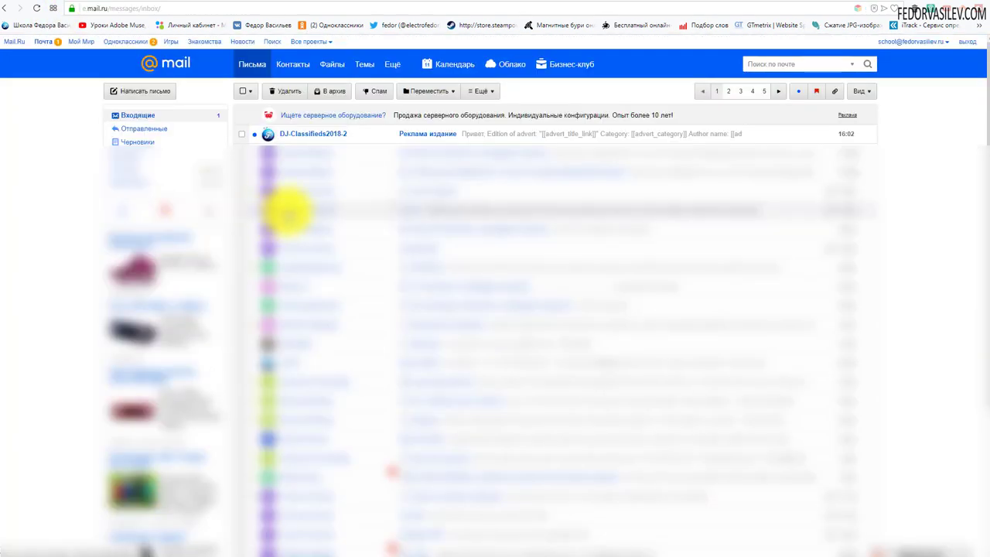
left_click(430, 137)
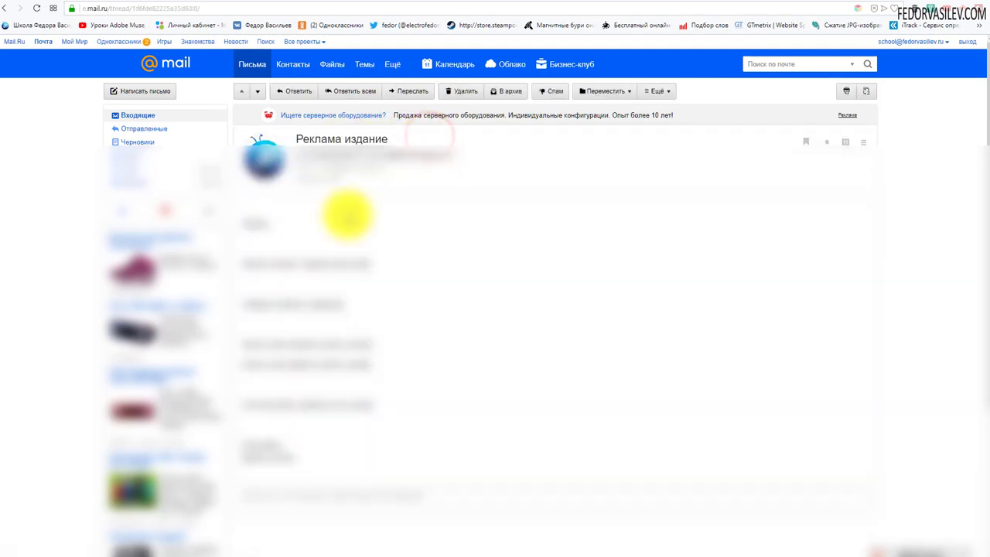
left_click_drag(271, 220, 243, 226)
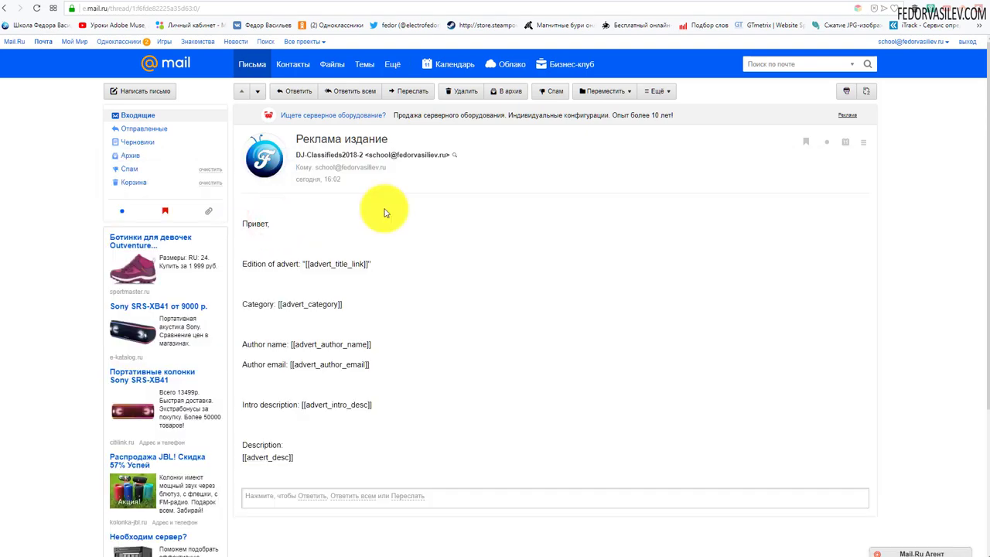
left_click_drag(272, 225, 242, 225)
left_click(479, 242)
Switch to the site's Мой аккаунт page and look over the user's list of adverts.
key("ctrl+Tab")
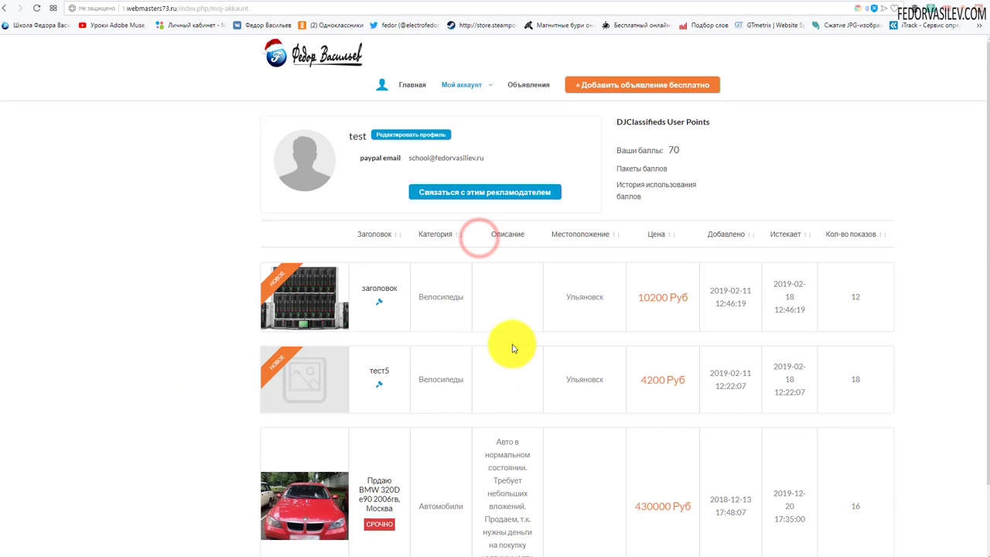
left_click(462, 85)
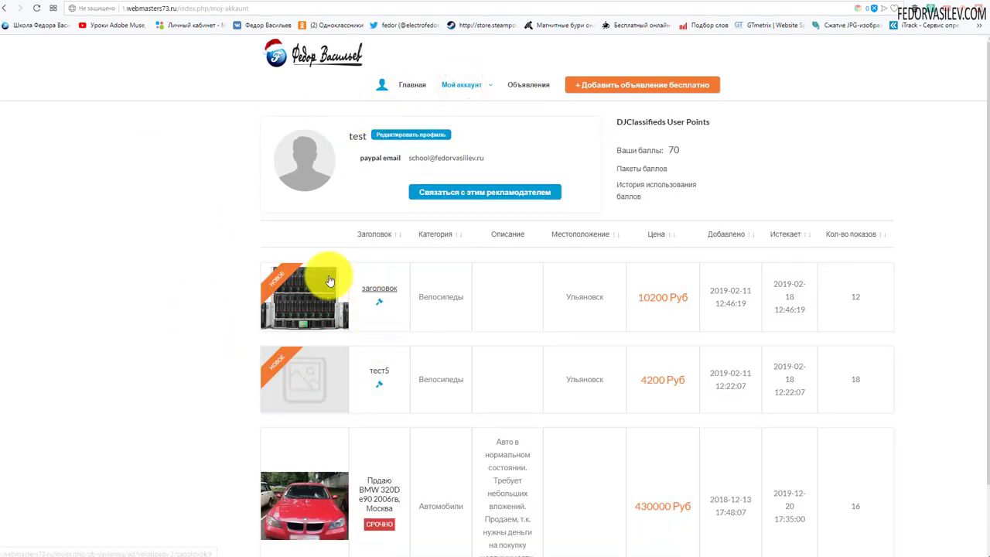
mouse_move(424, 295)
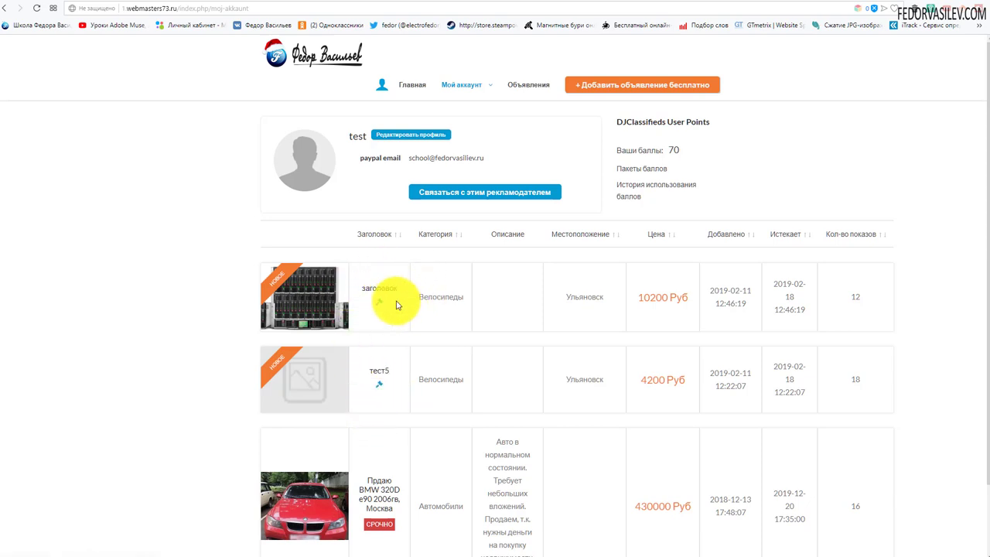
scroll(387, 250, "down", 1)
scroll(583, 464, "up", 1)
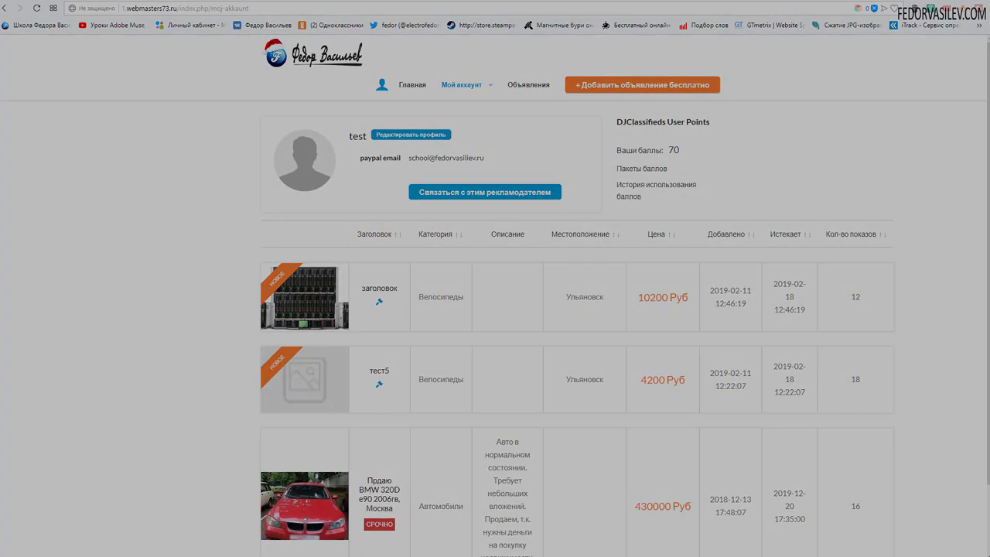